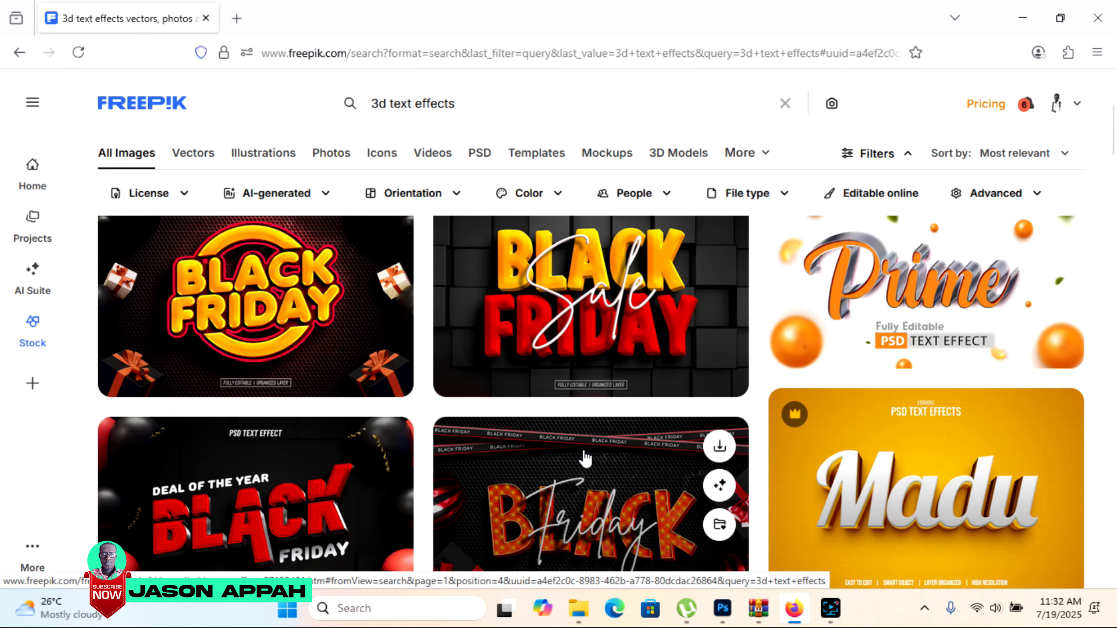
Browse the 3d text effects results and download the "Short 3d editable text effect" PSD.
scroll(585, 457, down, 10)
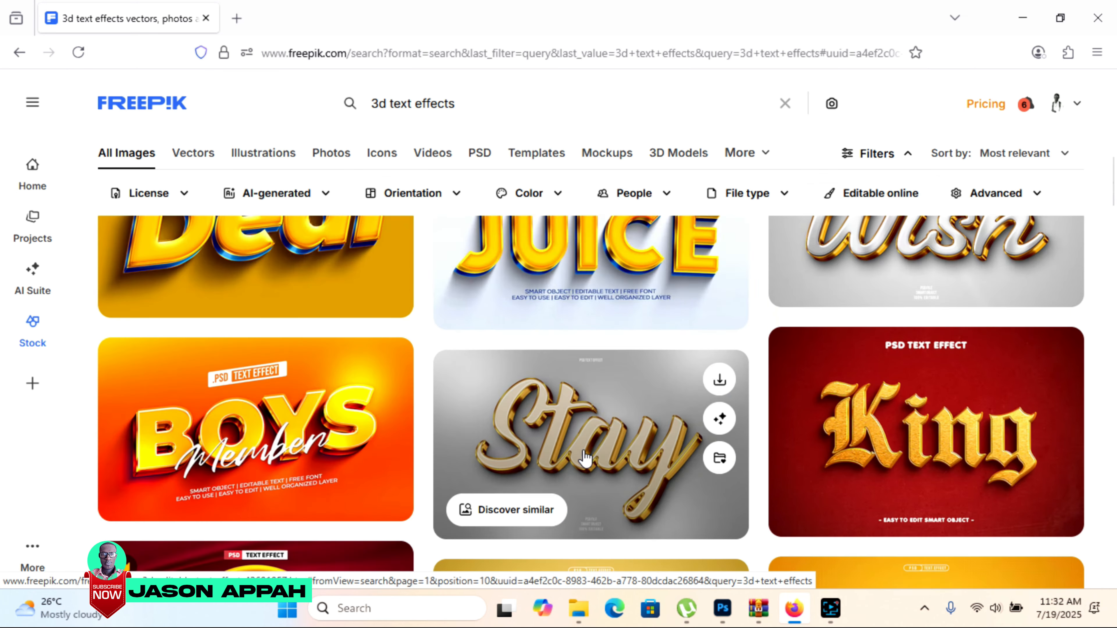
scroll(585, 458, down, 10)
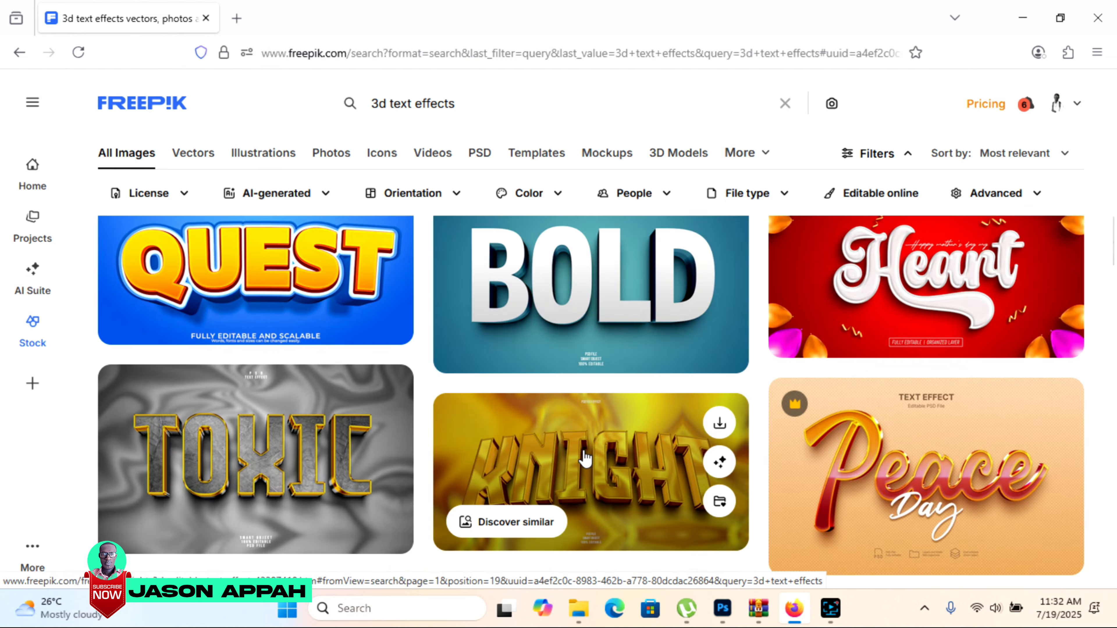
scroll(585, 457, down, 10)
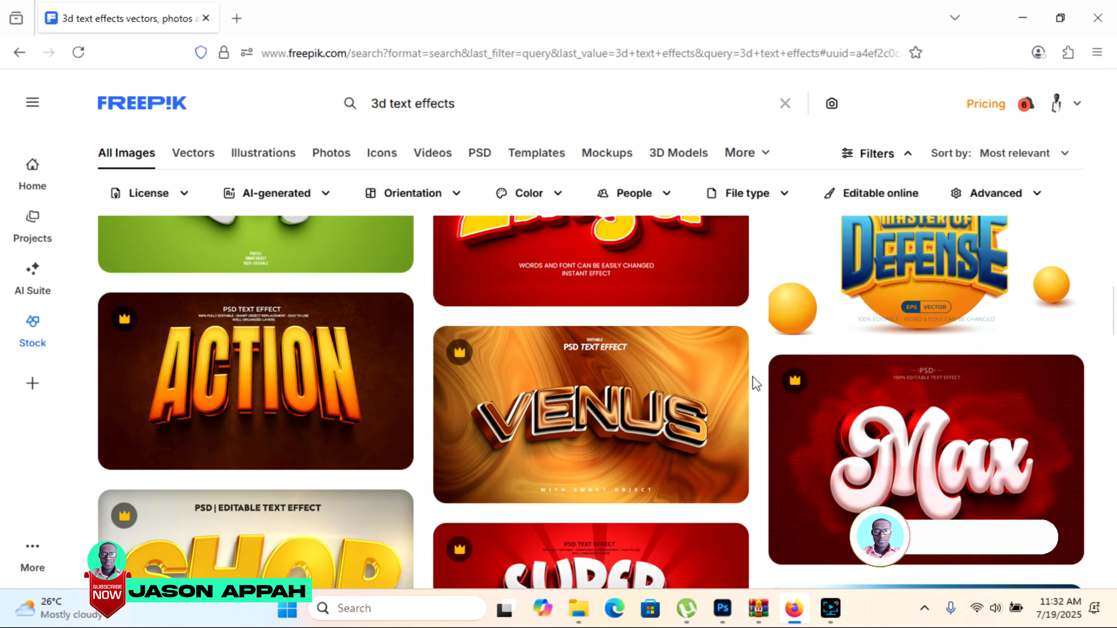
scroll(361, 460, down, 2)
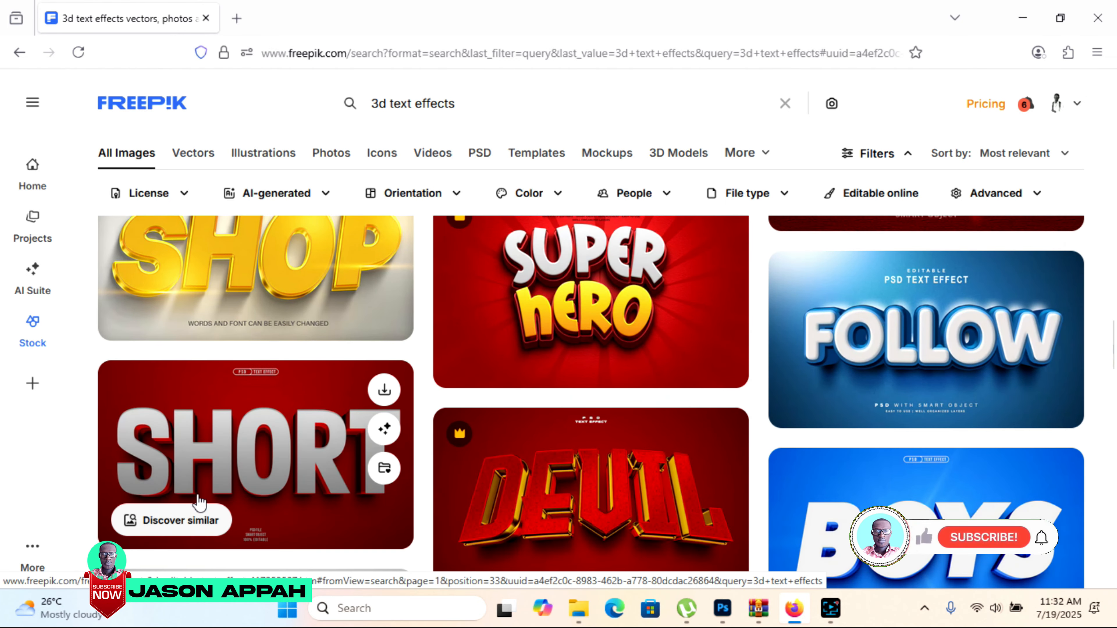
click(228, 440)
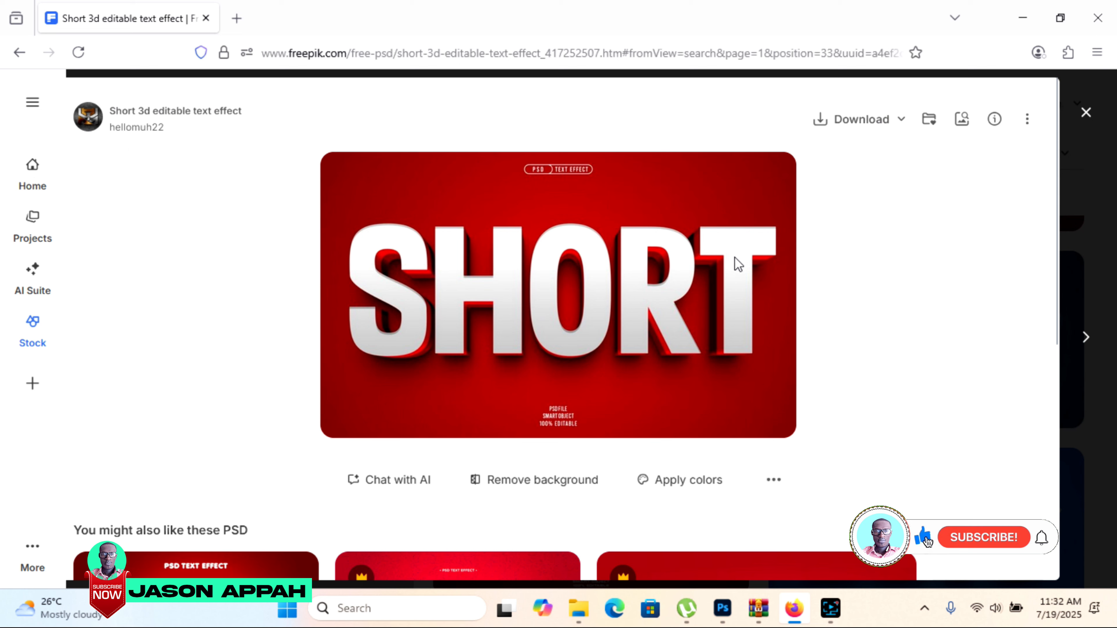
click(856, 121)
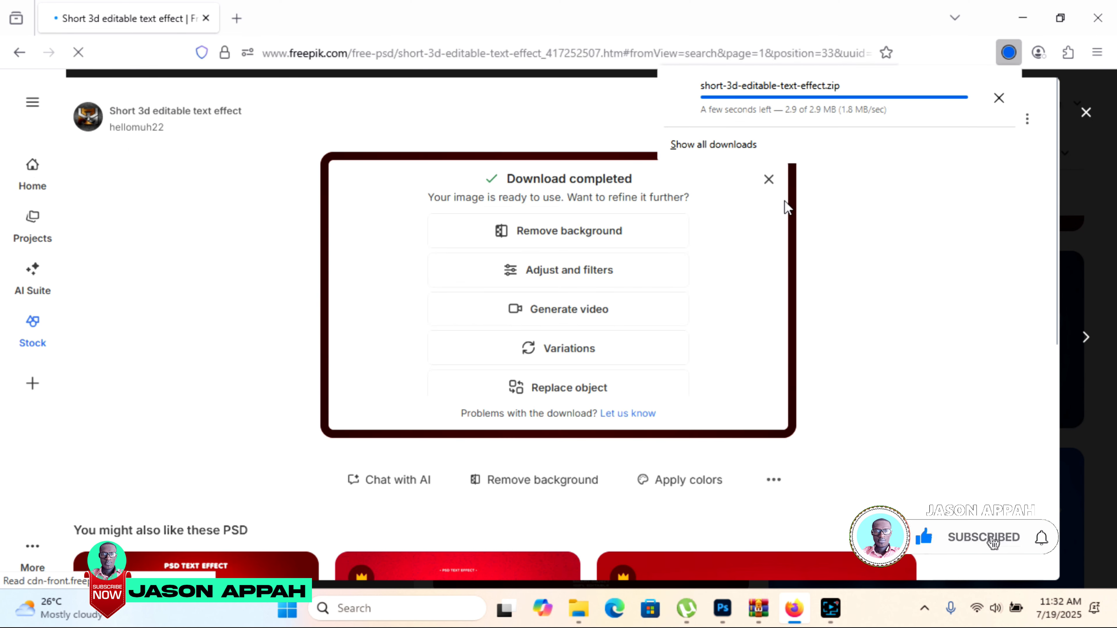
click(844, 247)
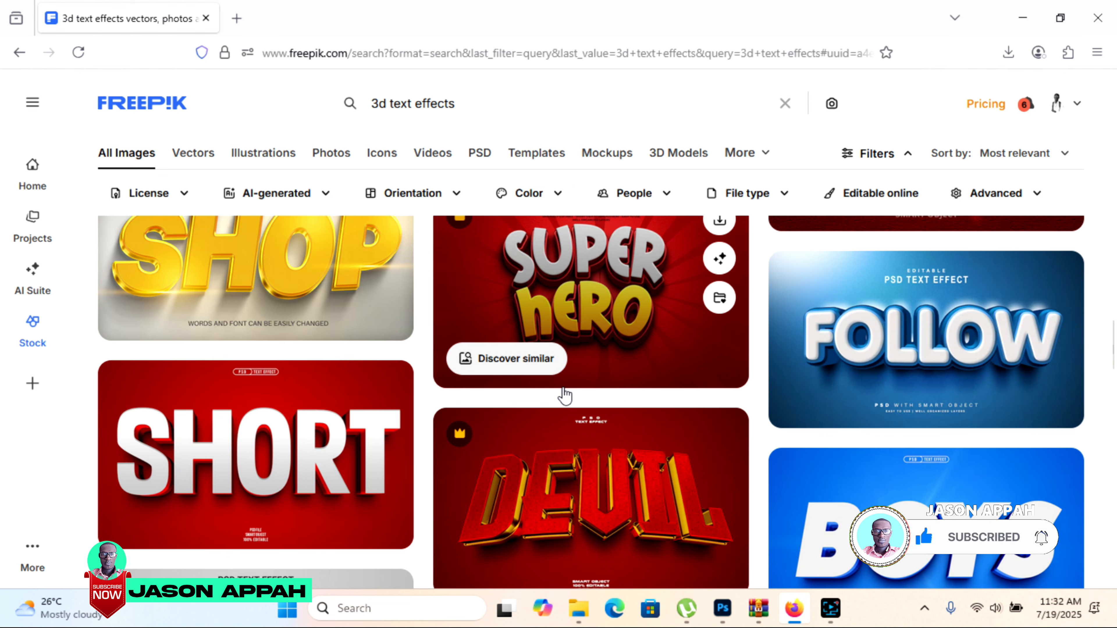
Find the blue "Boys 3d editable text effect" in the search results and download it.
scroll(567, 394, down, 5)
scroll(567, 394, up, 8)
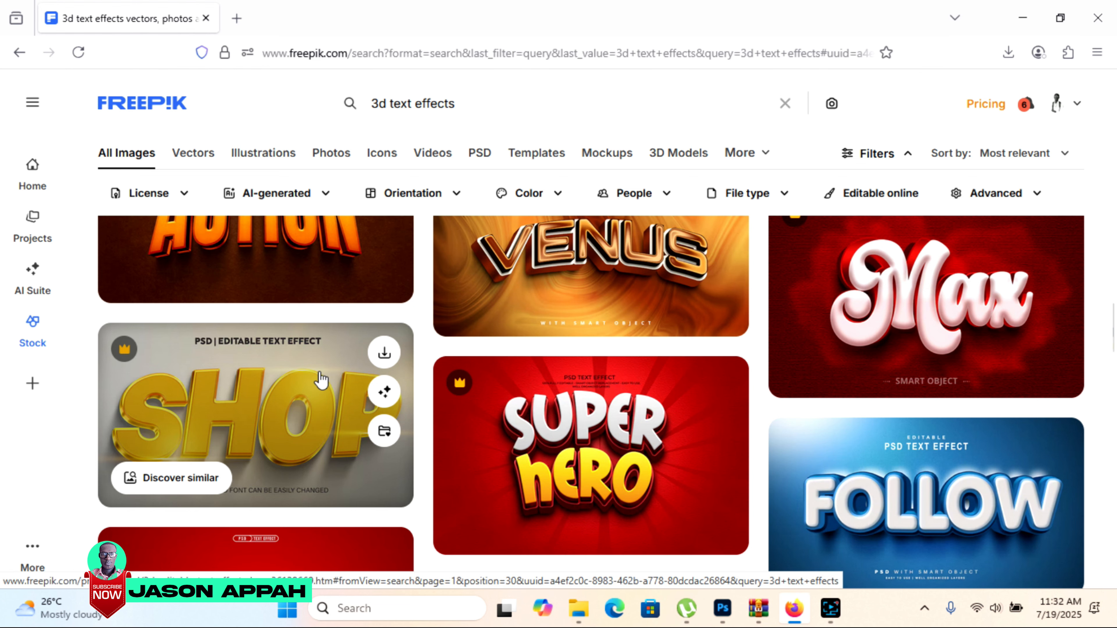
scroll(321, 378, up, 4)
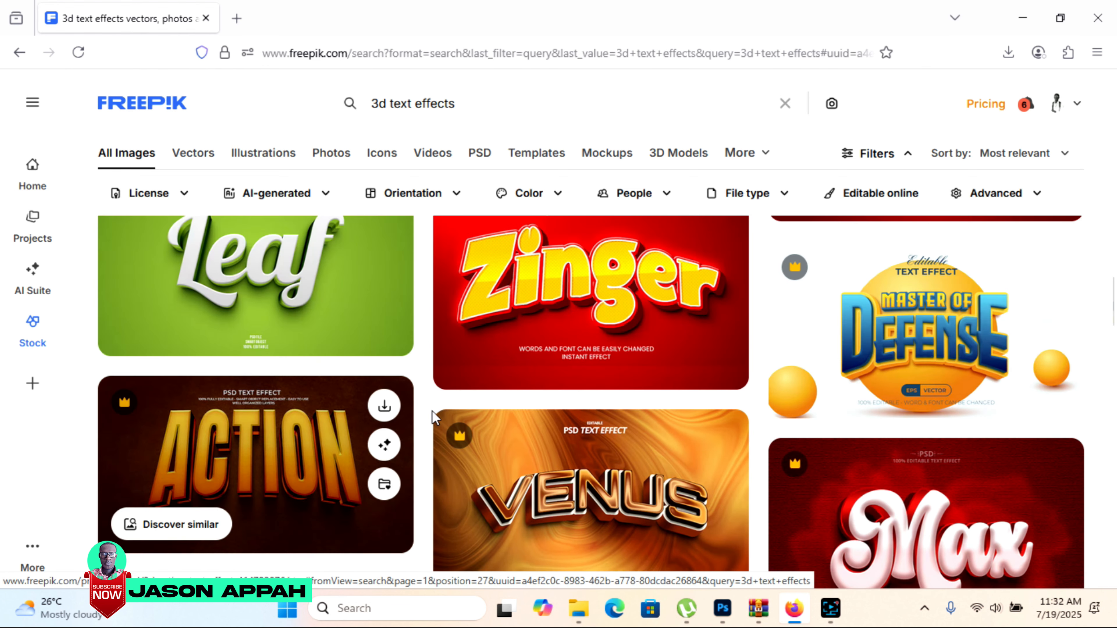
scroll(676, 378, down, 10)
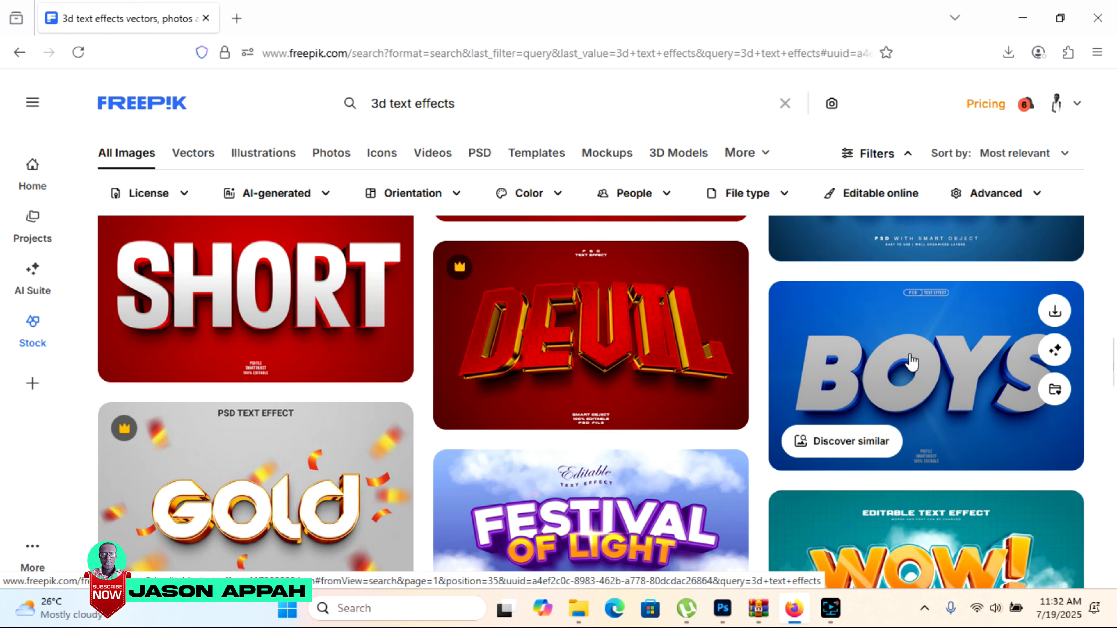
scroll(335, 368, up, 2)
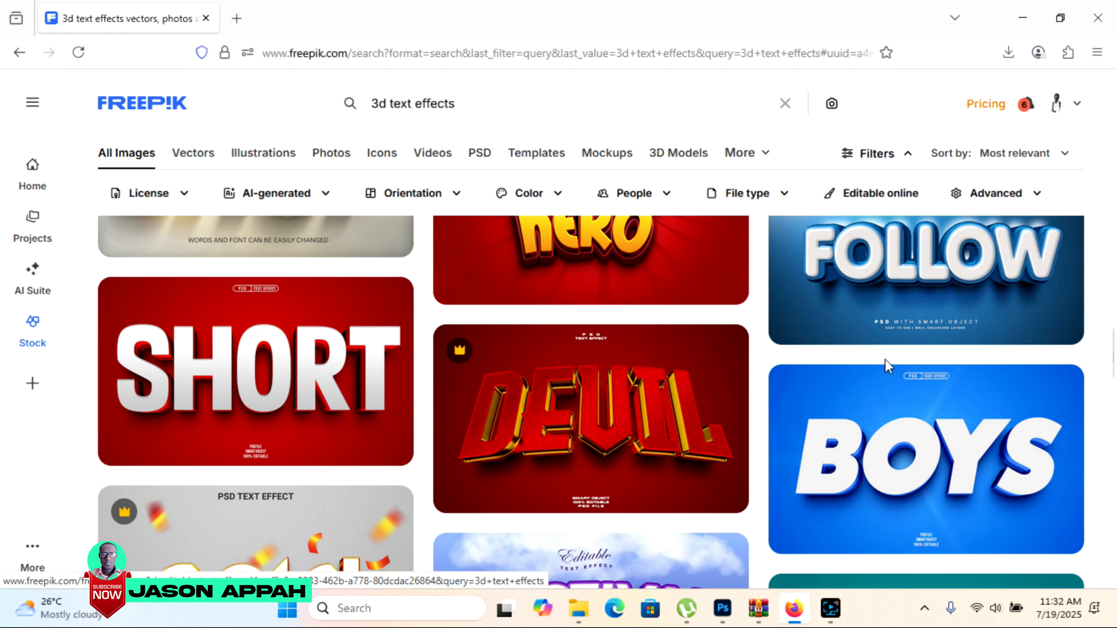
scroll(893, 374, up, 3)
scroll(953, 405, down, 6)
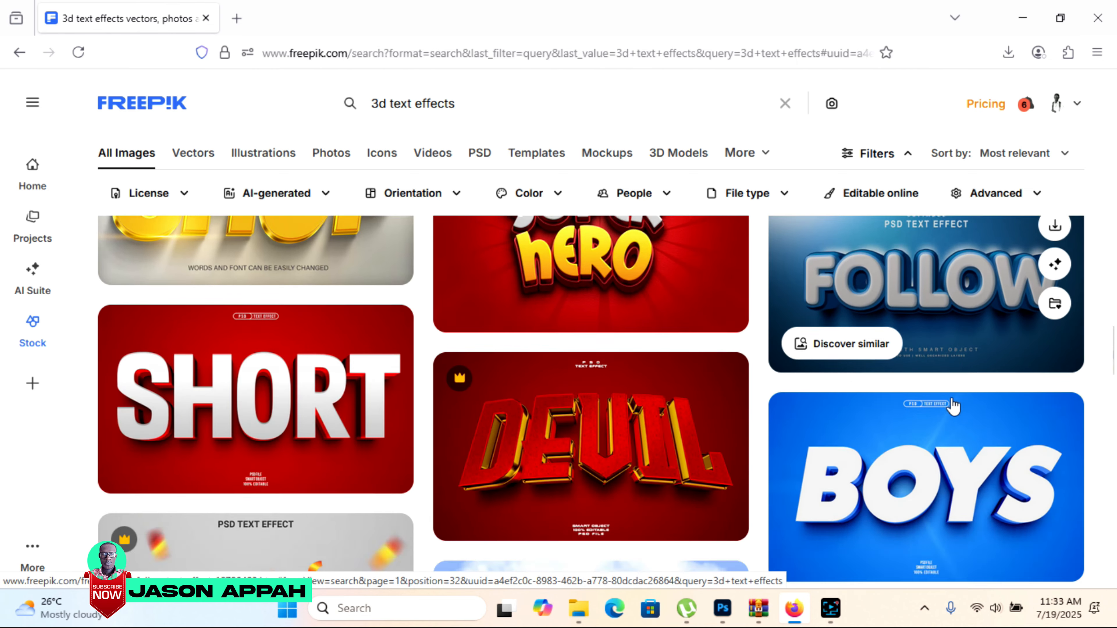
scroll(827, 414, up, 2)
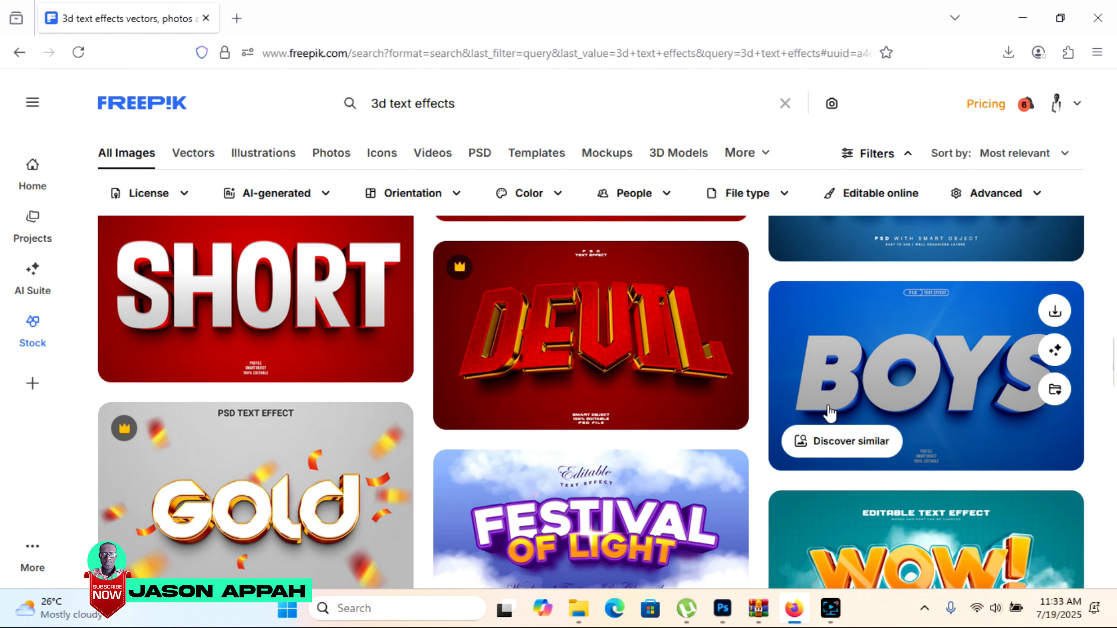
click(938, 370)
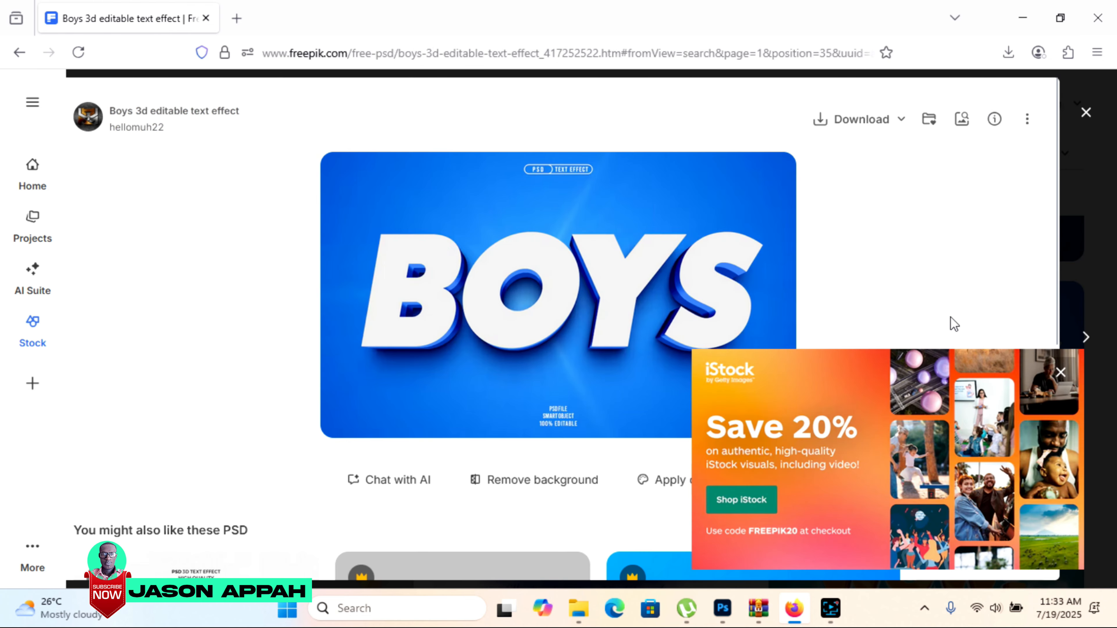
click(1061, 373)
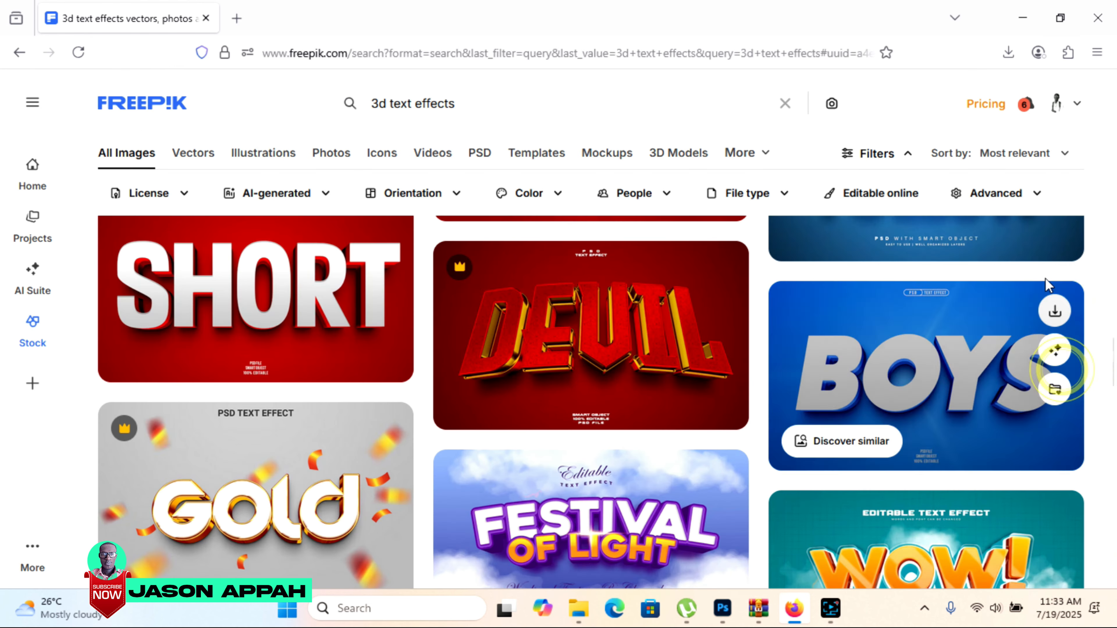
click(989, 328)
click(863, 128)
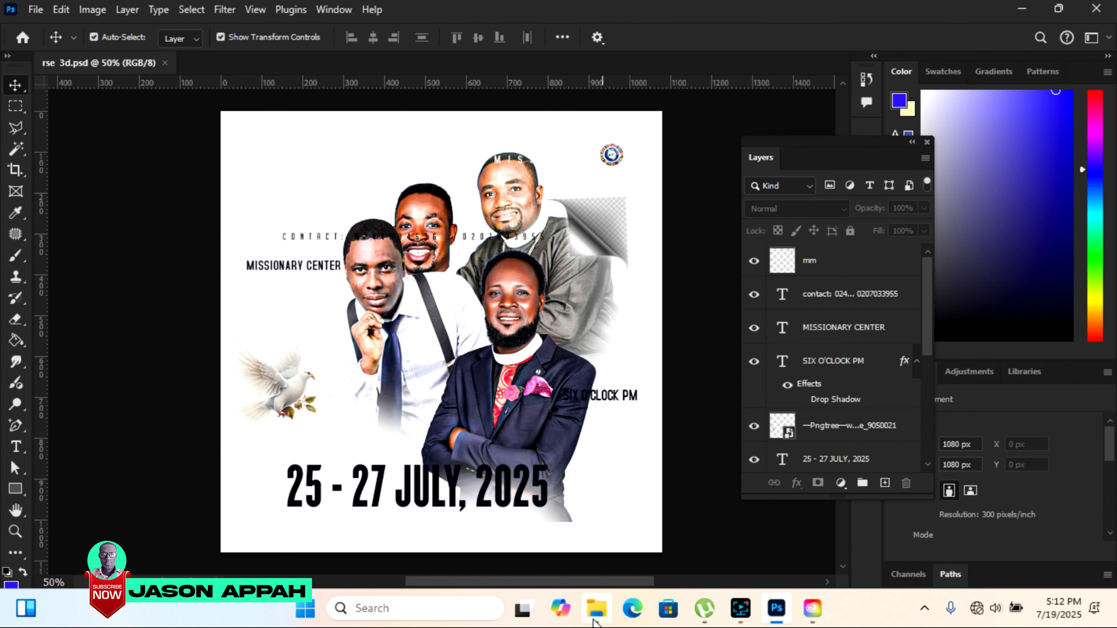
In the Downloads folder, open the short-3d-editable-text-effect archive with WinRAR and open its PSD file in Photoshop.
click(599, 616)
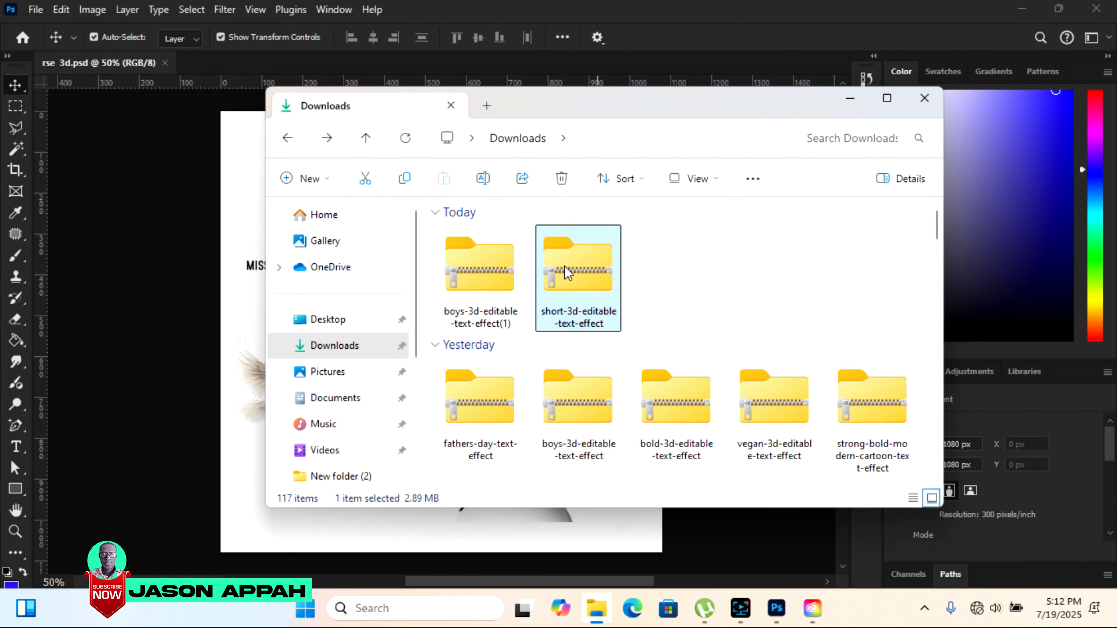
right_click(578, 282)
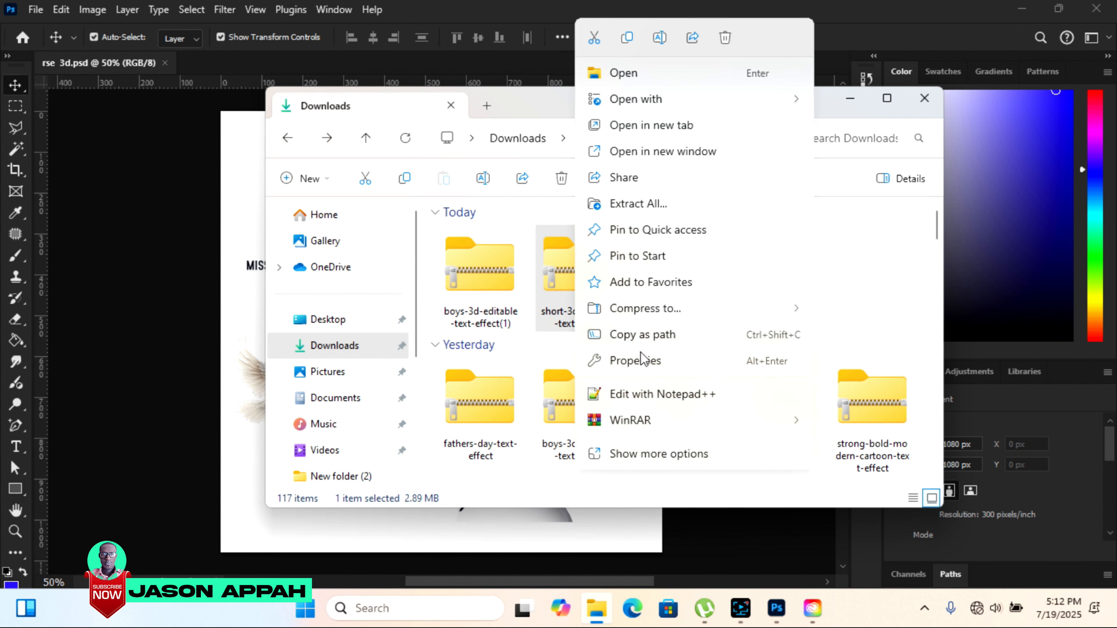
mouse_move(633, 427)
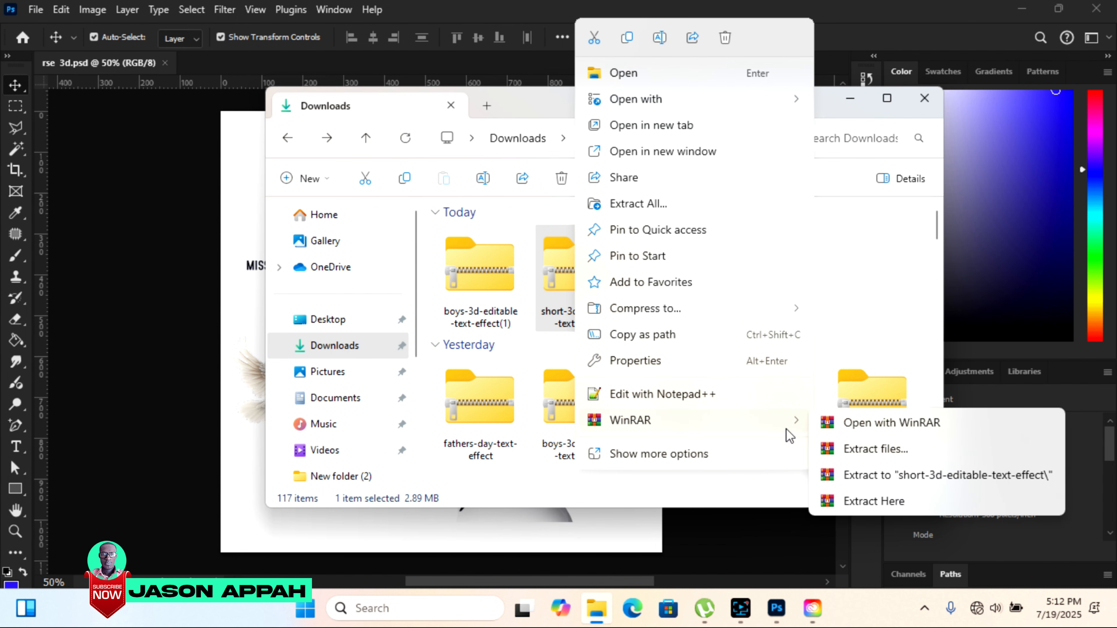
click(898, 424)
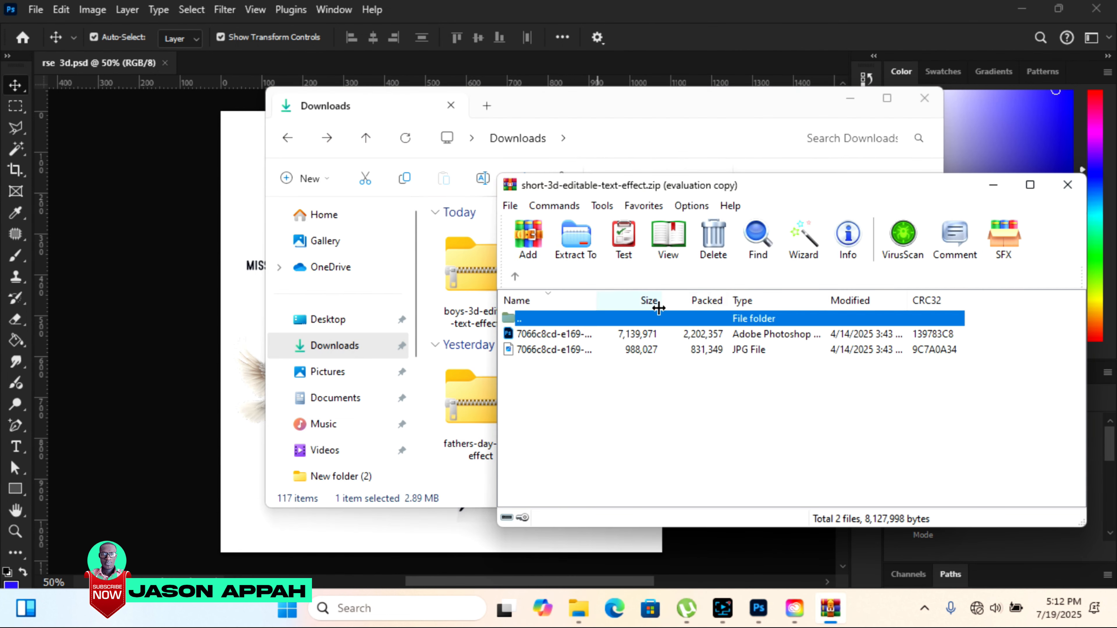
click(917, 292)
drag(550, 341, 706, 32)
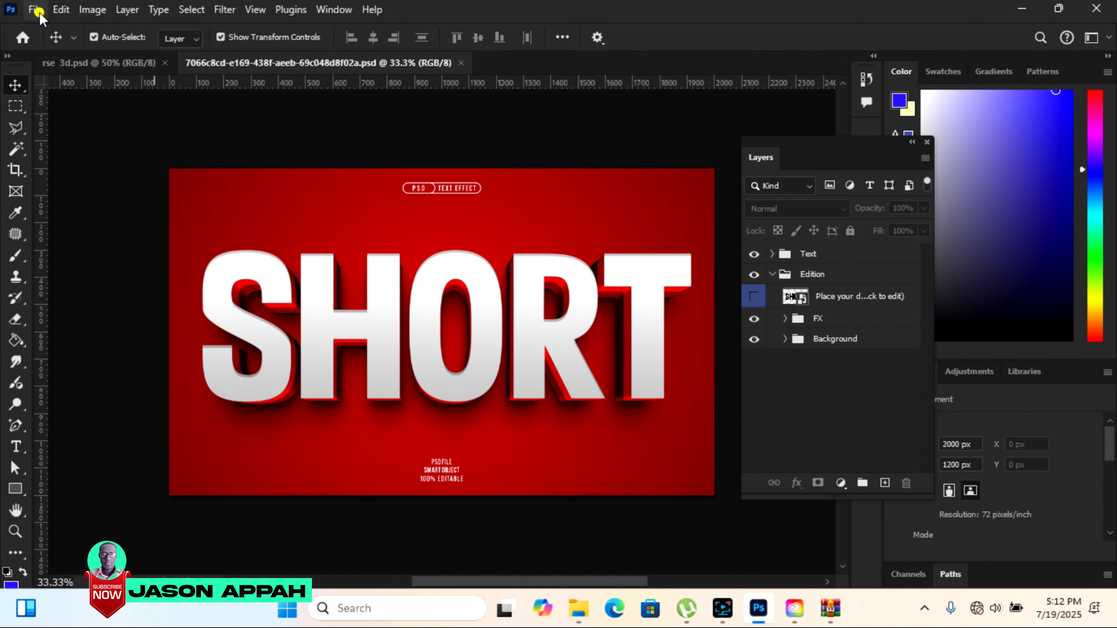
Create a new document 13 cm wide and 14 cm high at 300 pixels/inch, and unlock its Background layer.
click(36, 12)
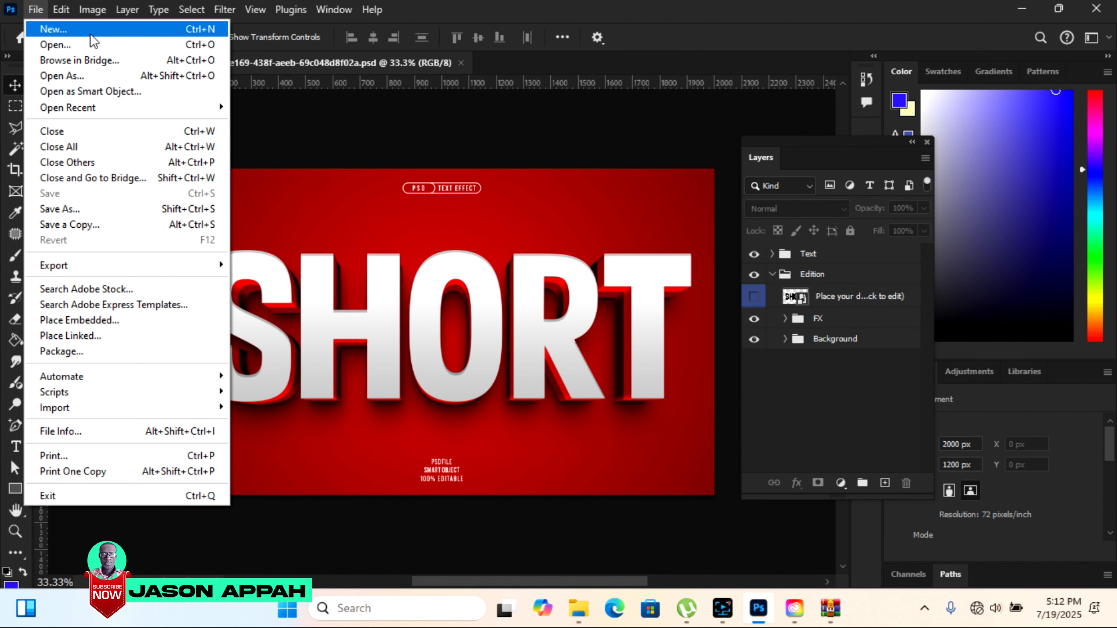
click(51, 30)
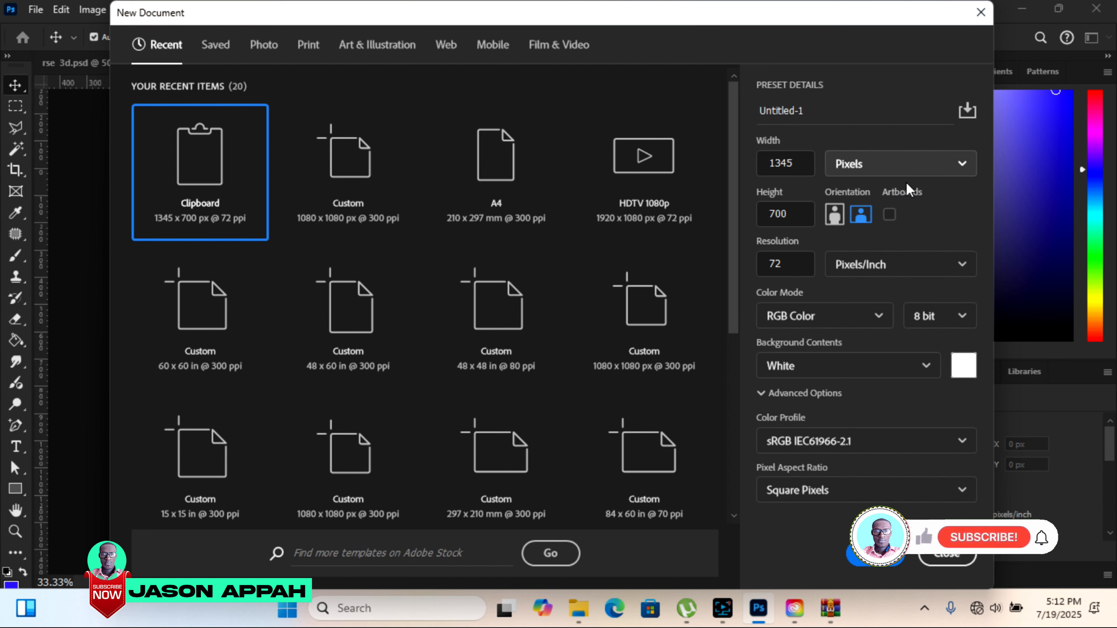
click(899, 166)
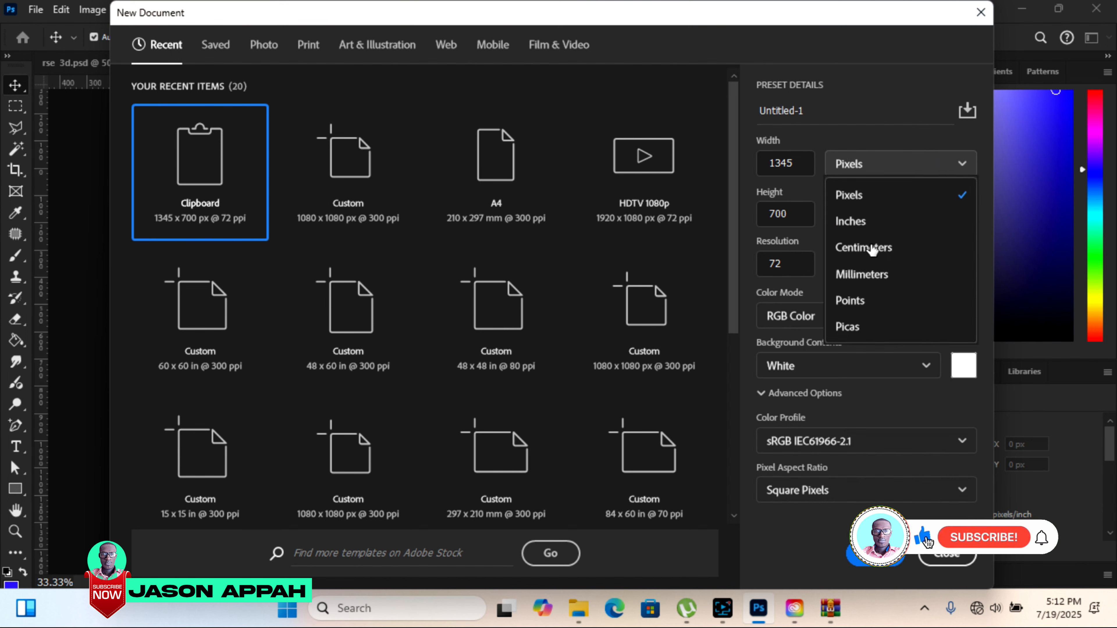
click(873, 248)
click(792, 162)
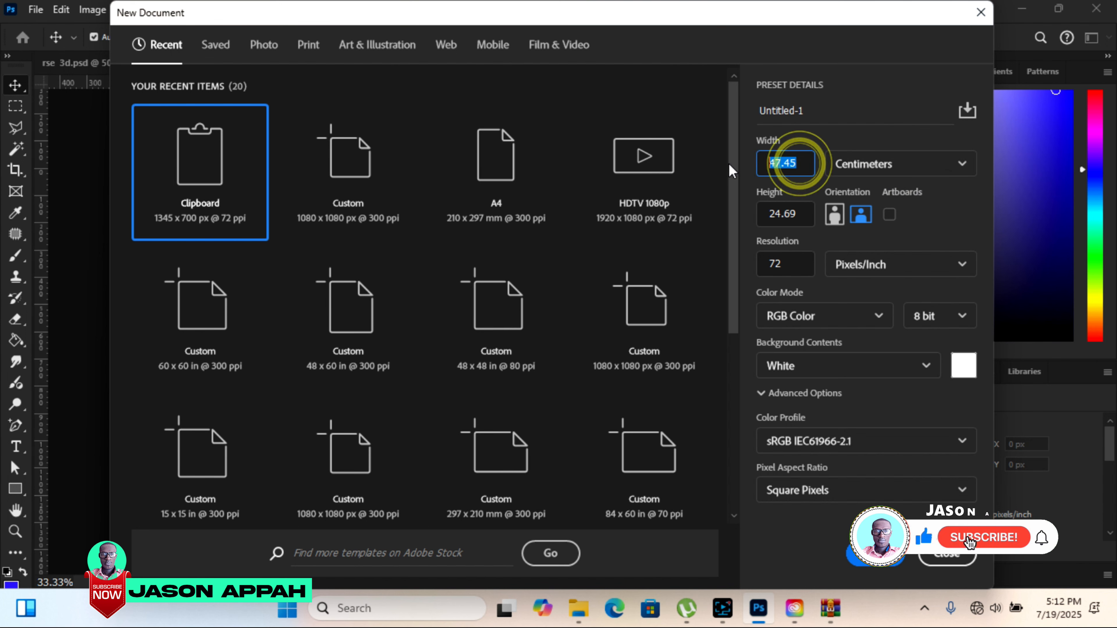
text(1)
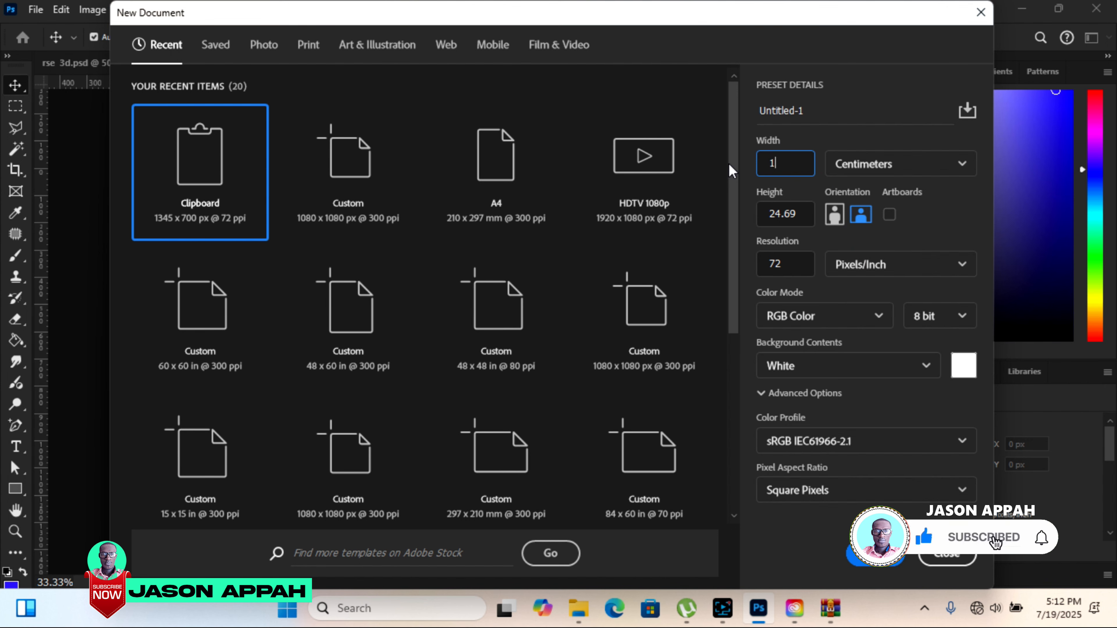
text(3)
key(Tab)
text(14)
key(Tab)
text(3)
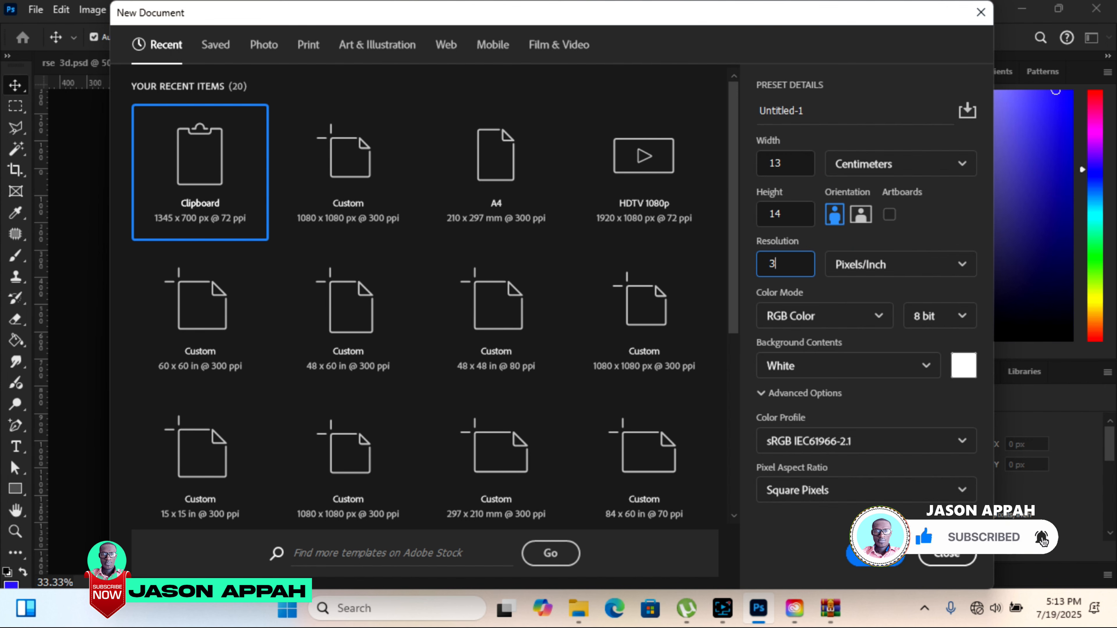
text(00)
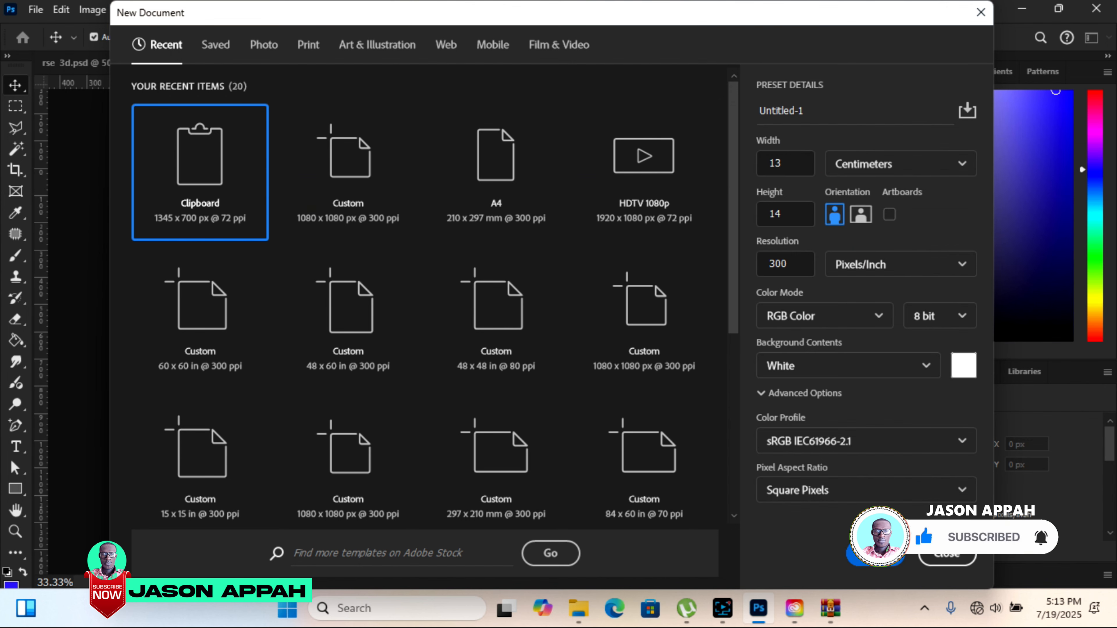
click(869, 556)
click(903, 261)
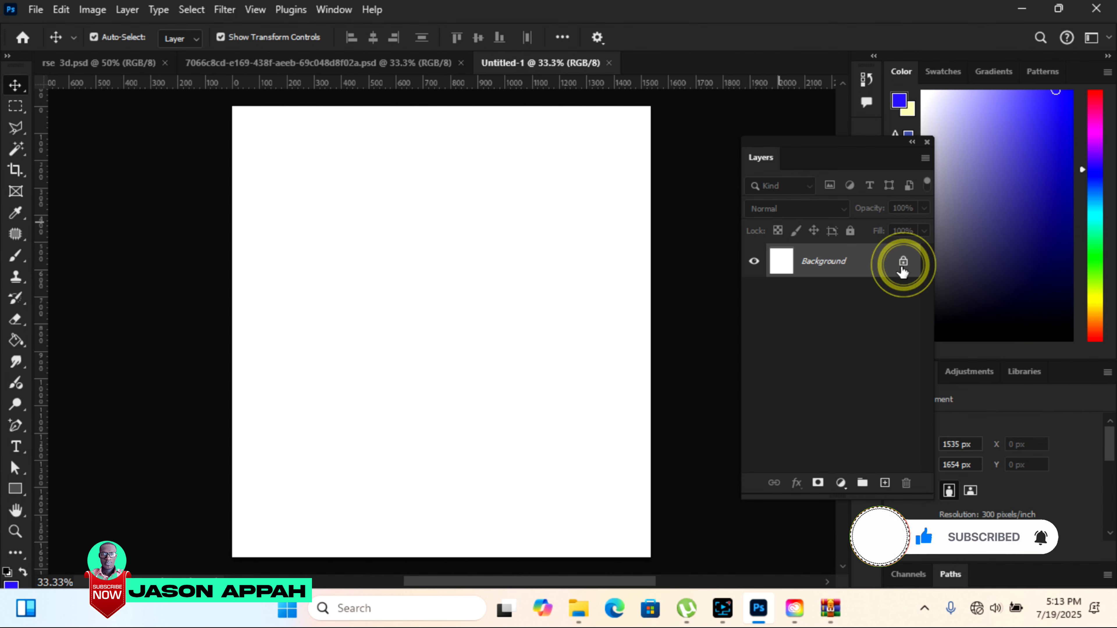
Return to the SHORT text effect document and open the design placeholder smart object in the Edition group for editing.
click(300, 66)
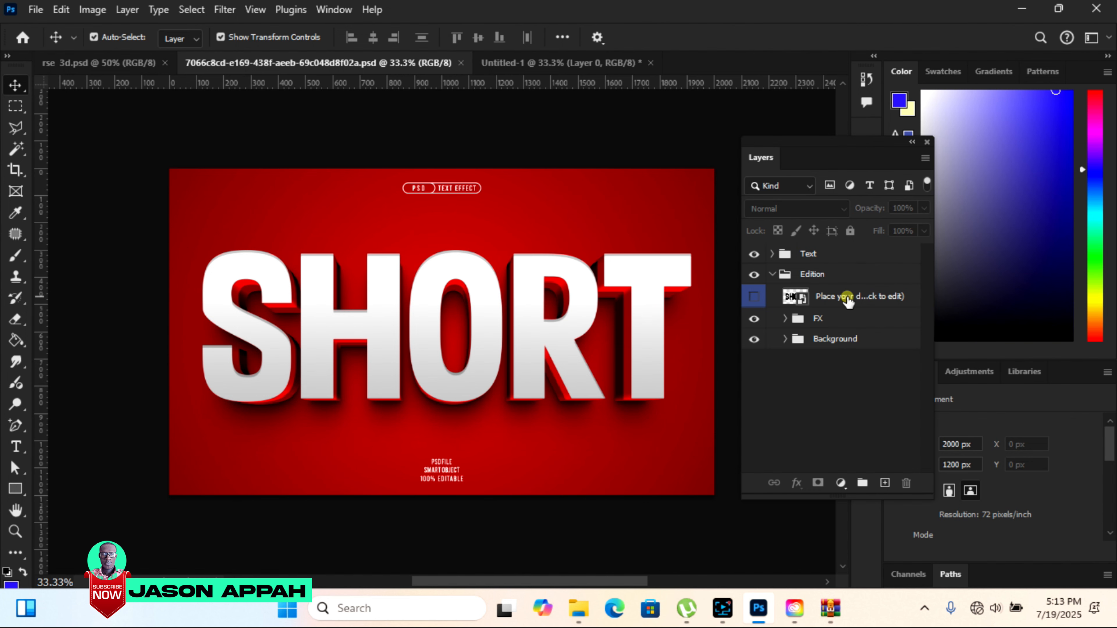
click(870, 296)
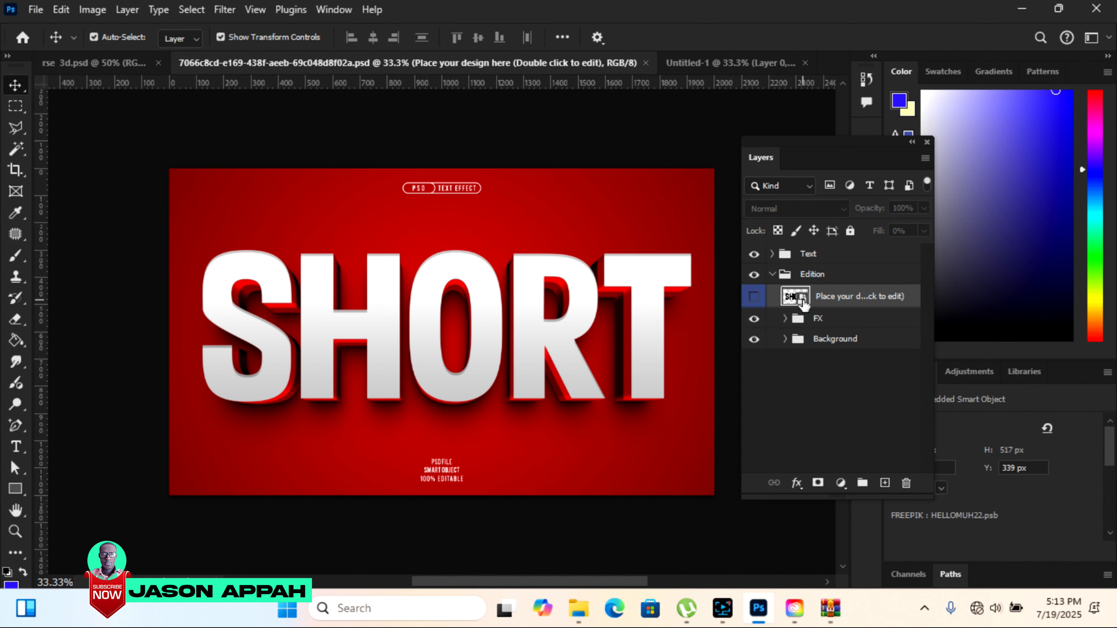
double_click(795, 296)
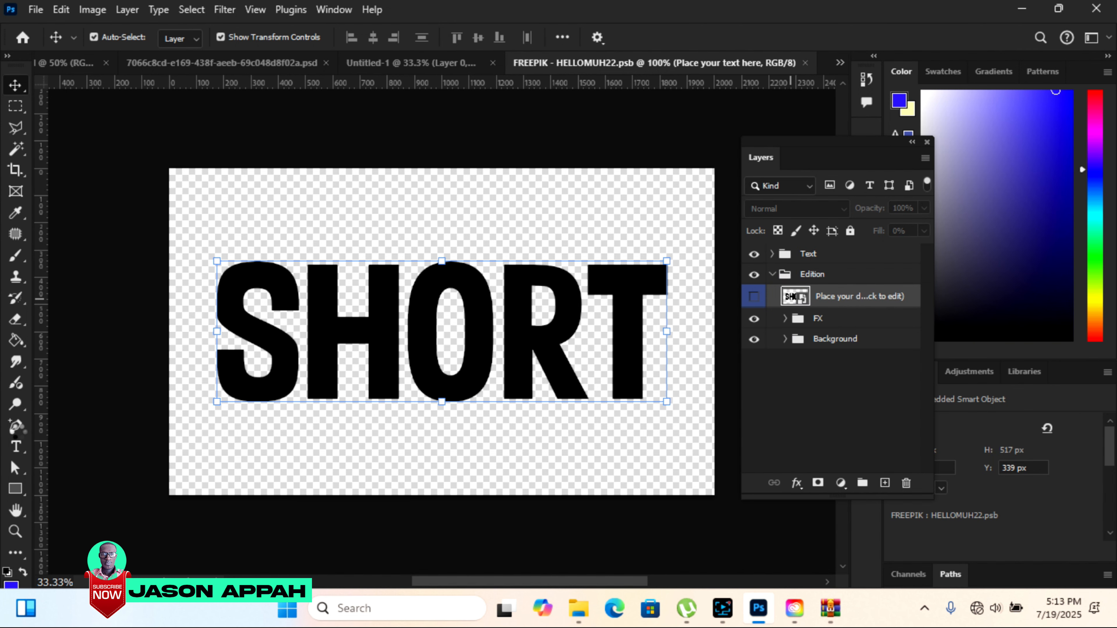
Select the whole word SHORT with the Type tool and replace its missing font with the default one.
click(17, 451)
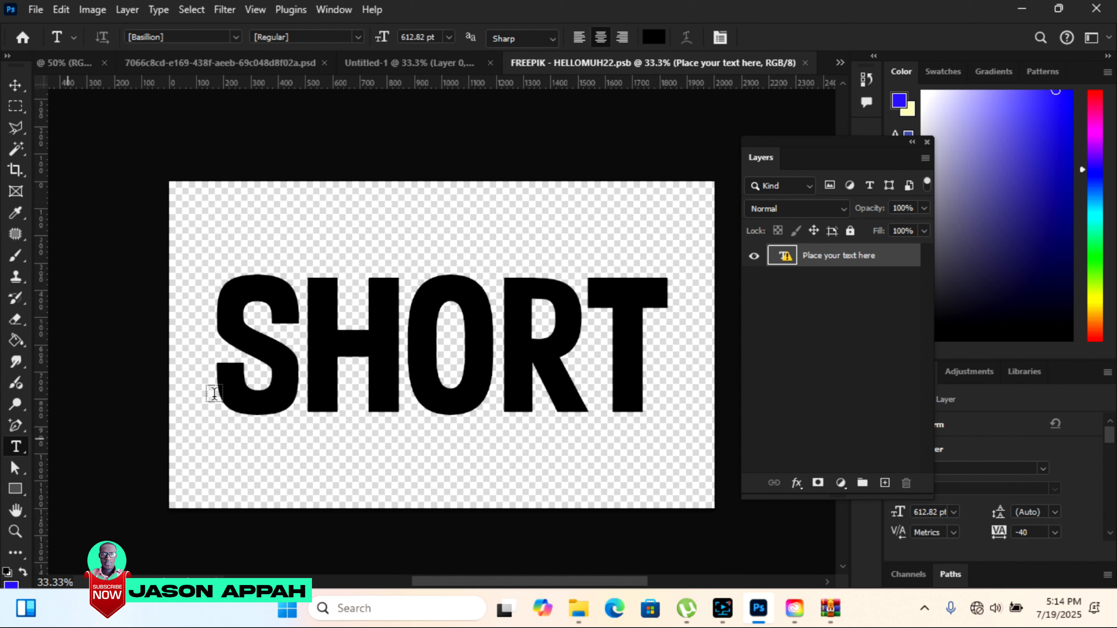
click(229, 343)
drag(354, 347, 644, 357)
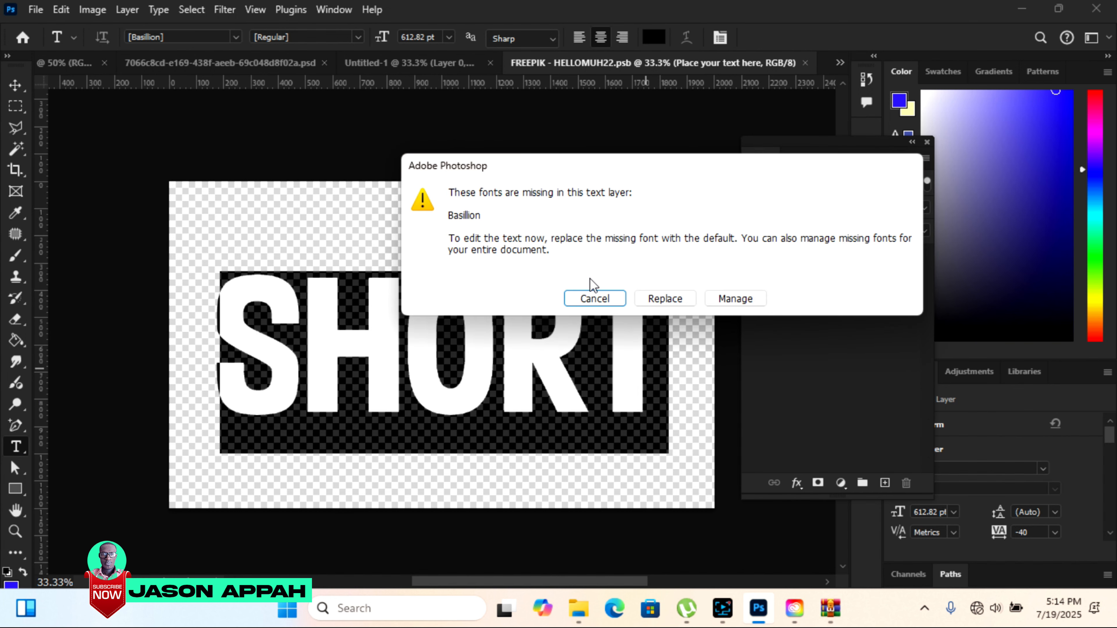
click(666, 301)
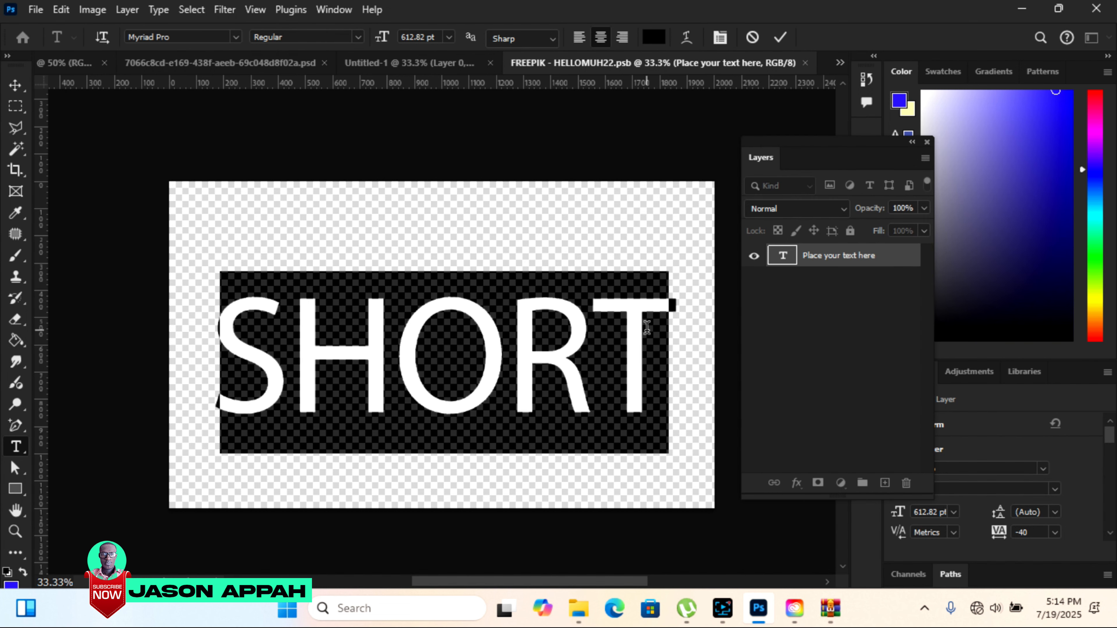
Change the smart object's text to DIVINE in Avilock Bold, and save and close the smart object.
text(DIV)
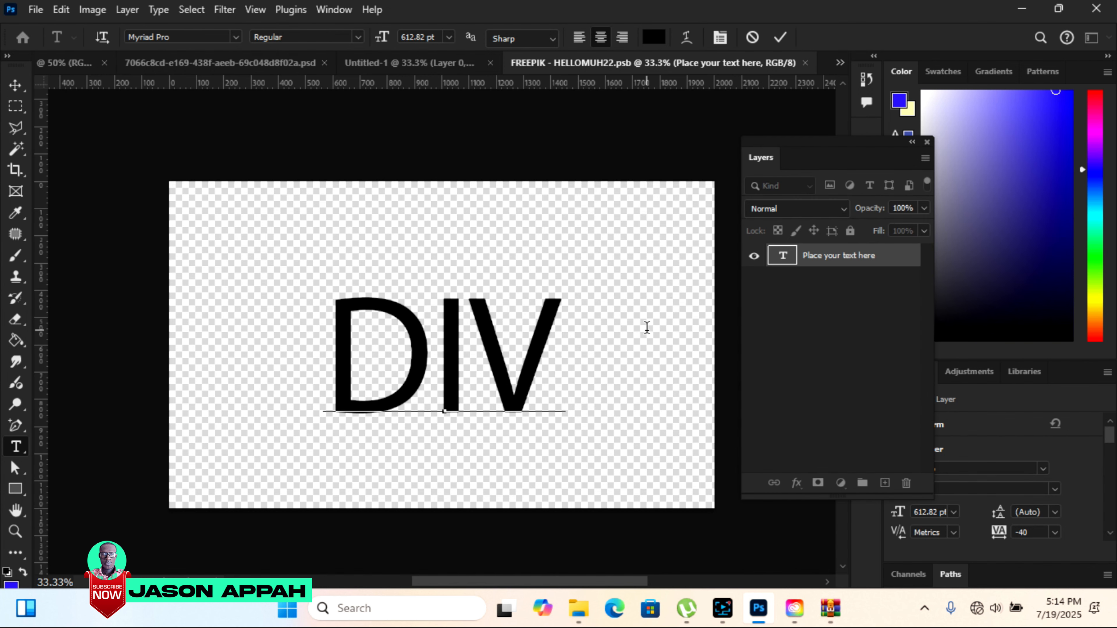
text(INE)
drag(677, 355, 207, 355)
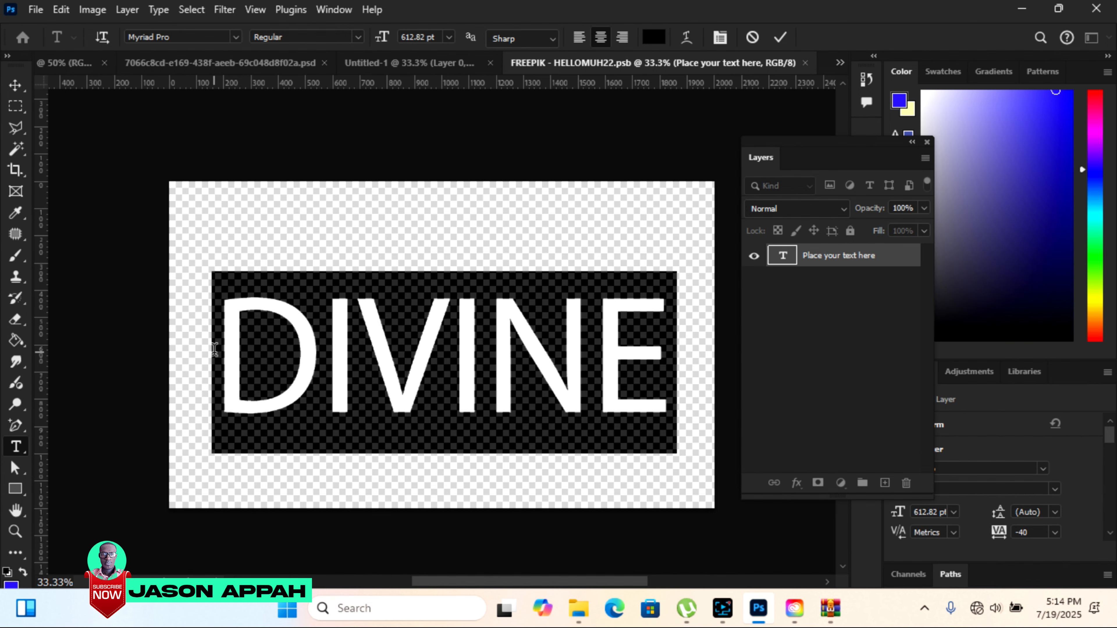
click(236, 37)
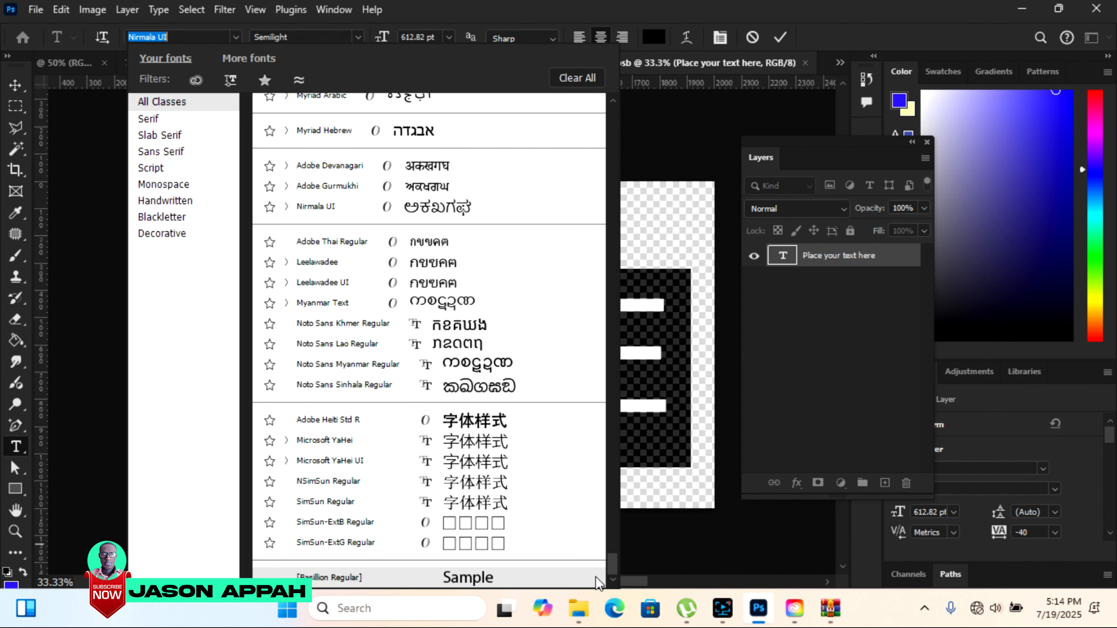
drag(612, 565, 615, 103)
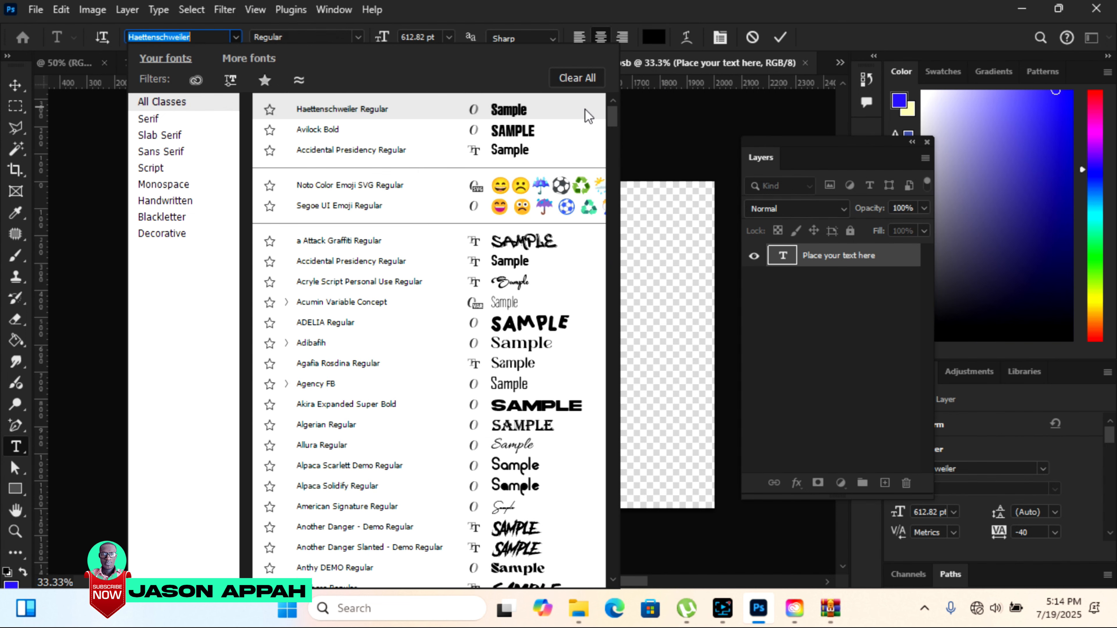
click(533, 132)
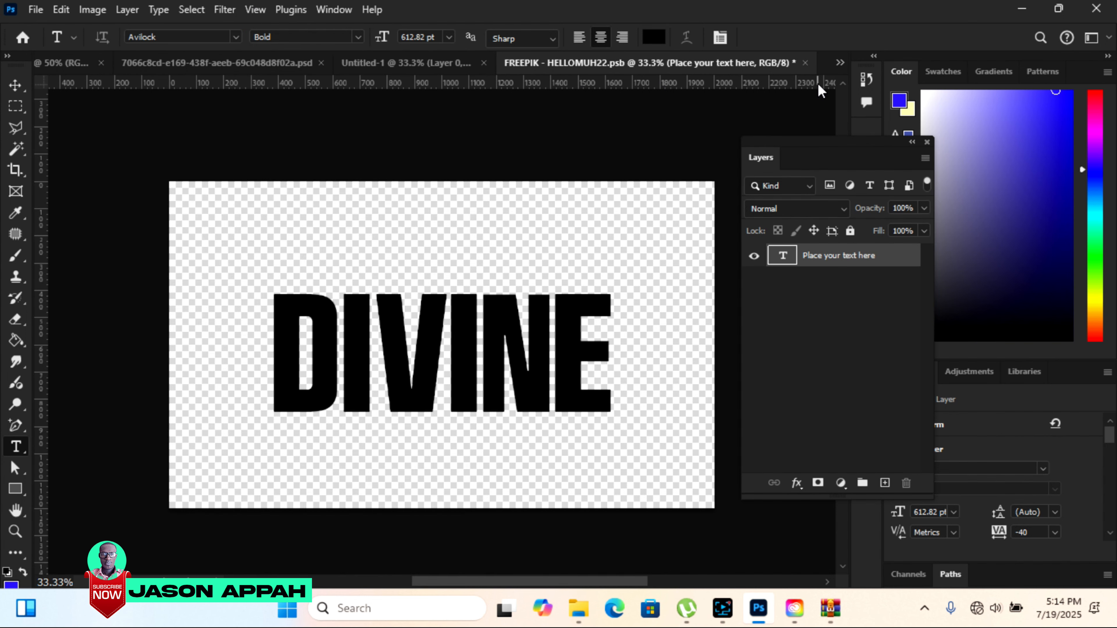
click(806, 66)
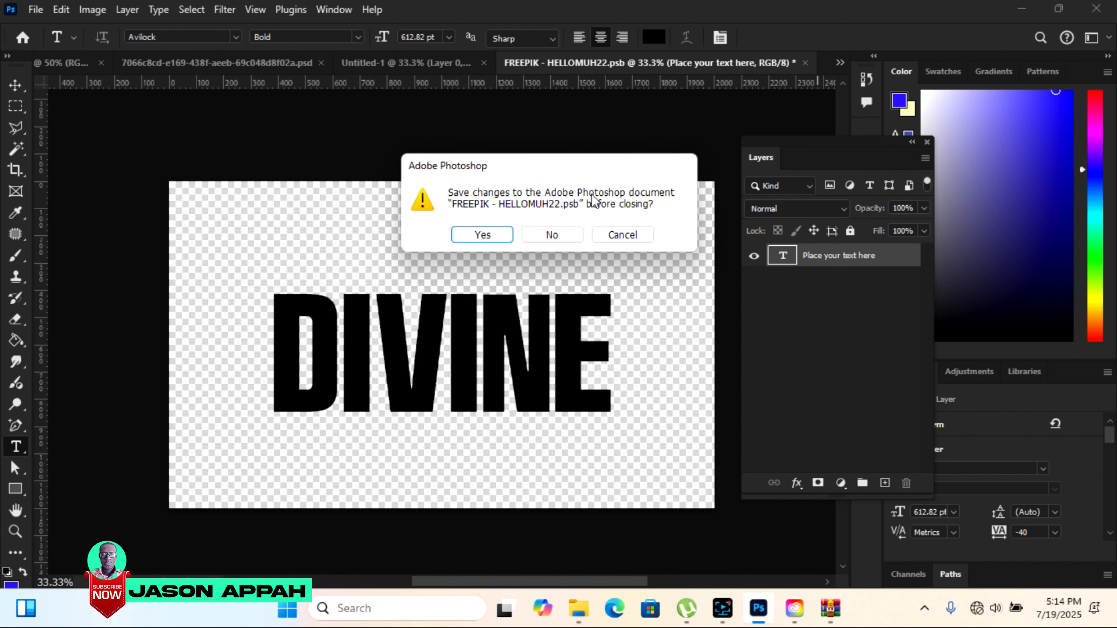
click(494, 236)
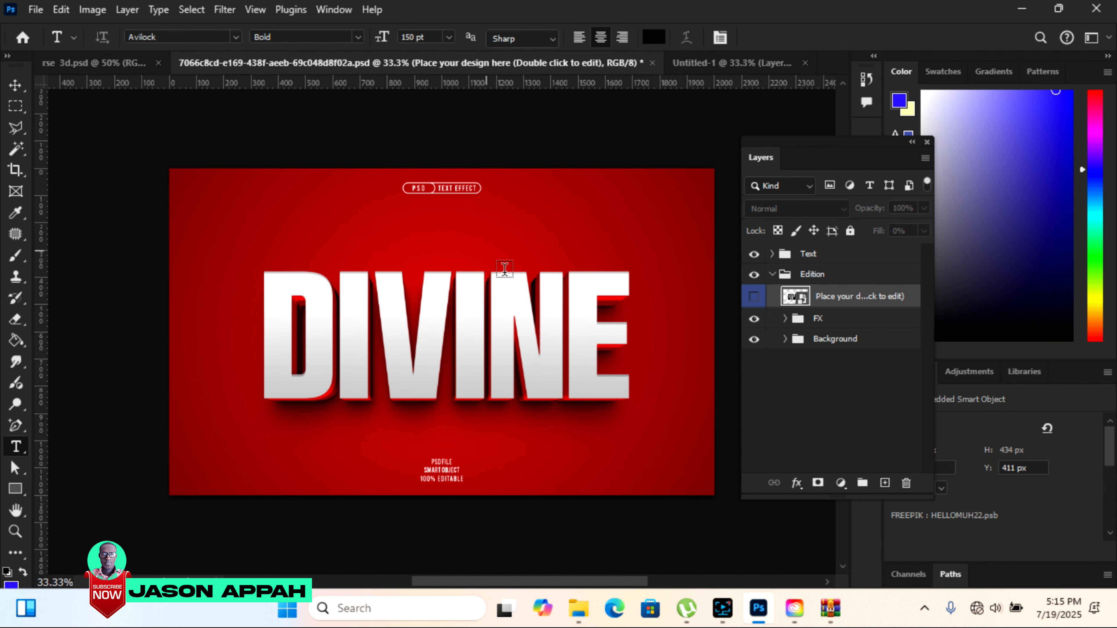
In the Untitled-1 document, add a Solid Color fill layer above Layer 0 with the red colour c50000.
click(736, 65)
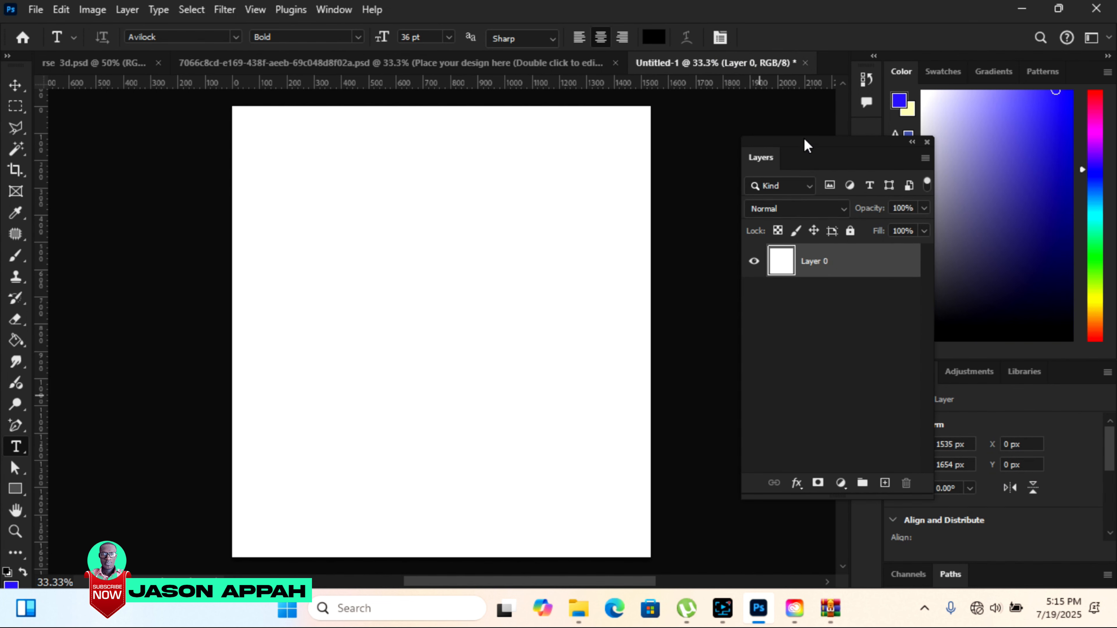
drag(804, 137, 763, 131)
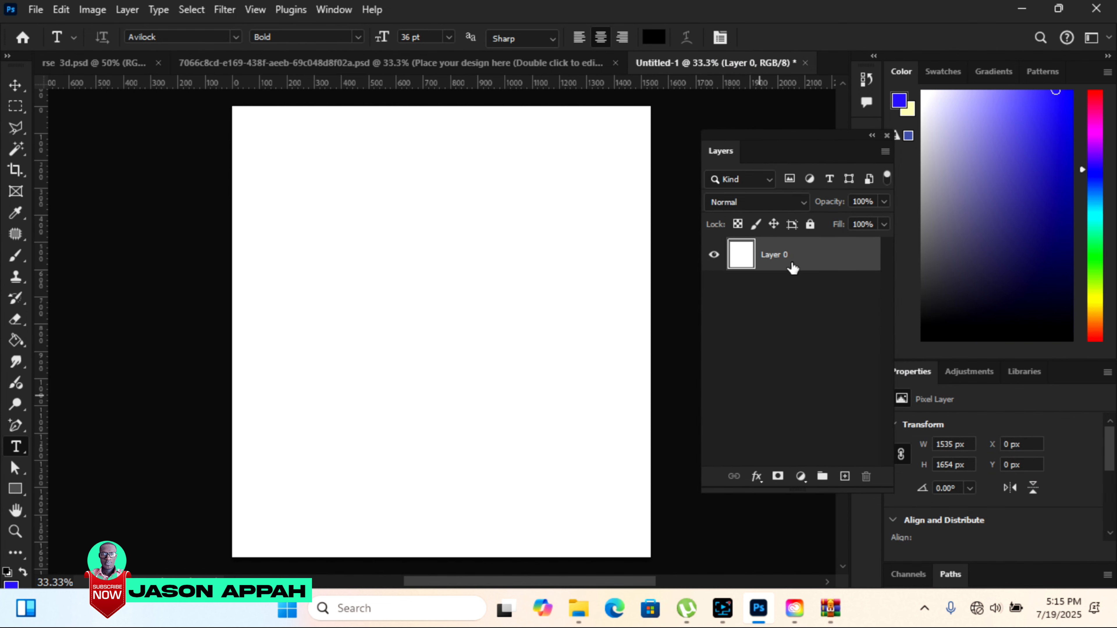
click(800, 477)
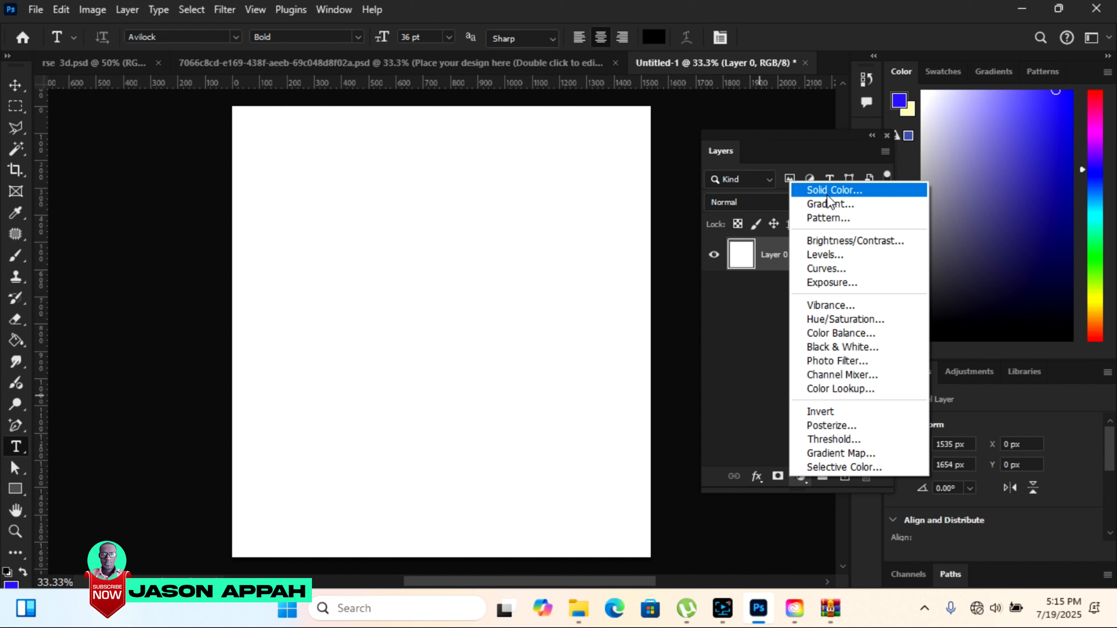
click(836, 188)
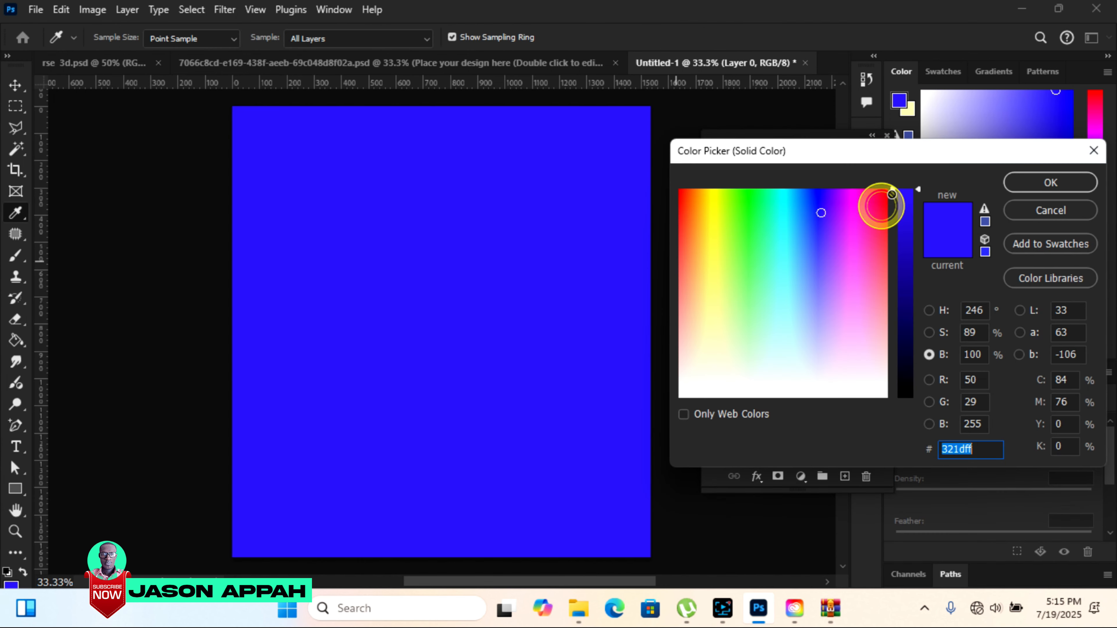
click(884, 196)
text(c50000)
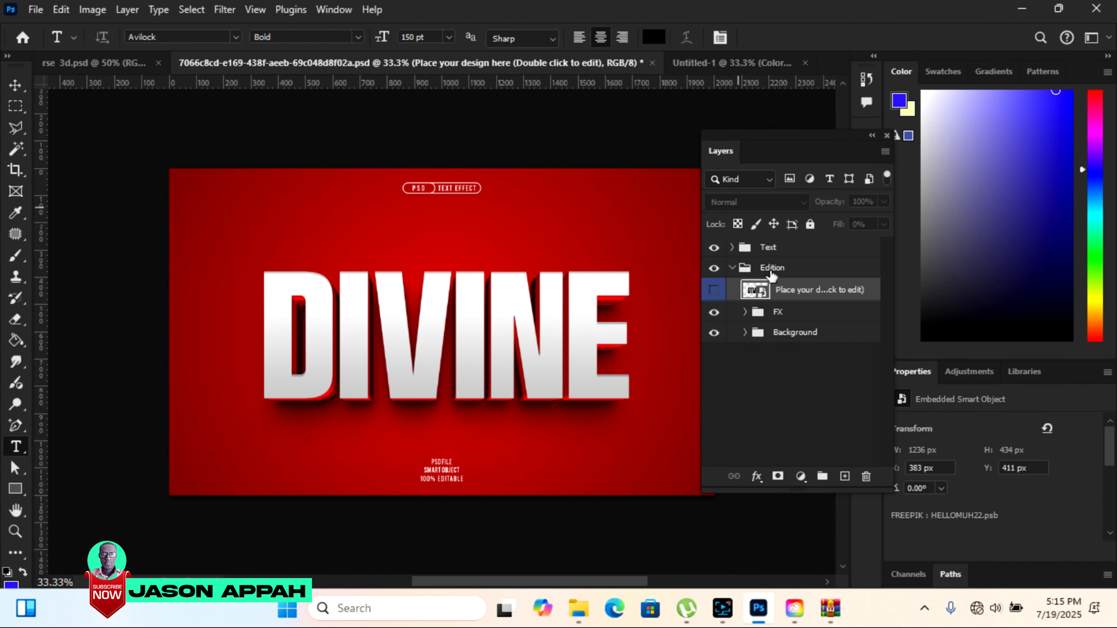
Copy the Edition group with its design placeholder from the text effect document into the Untitled-1 document.
click(781, 269)
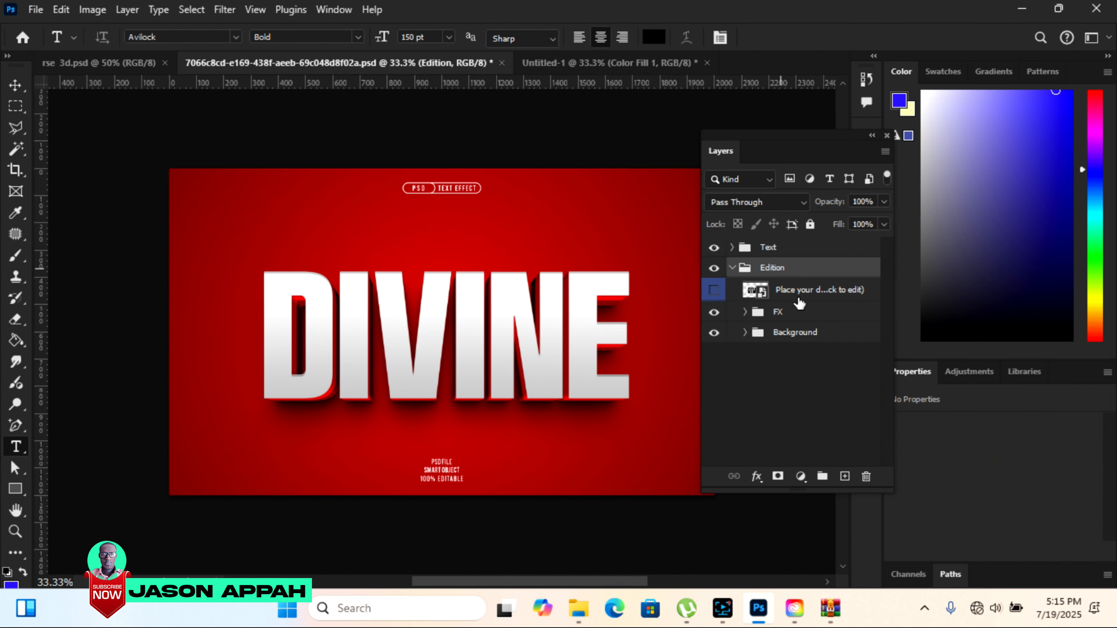
click(811, 292)
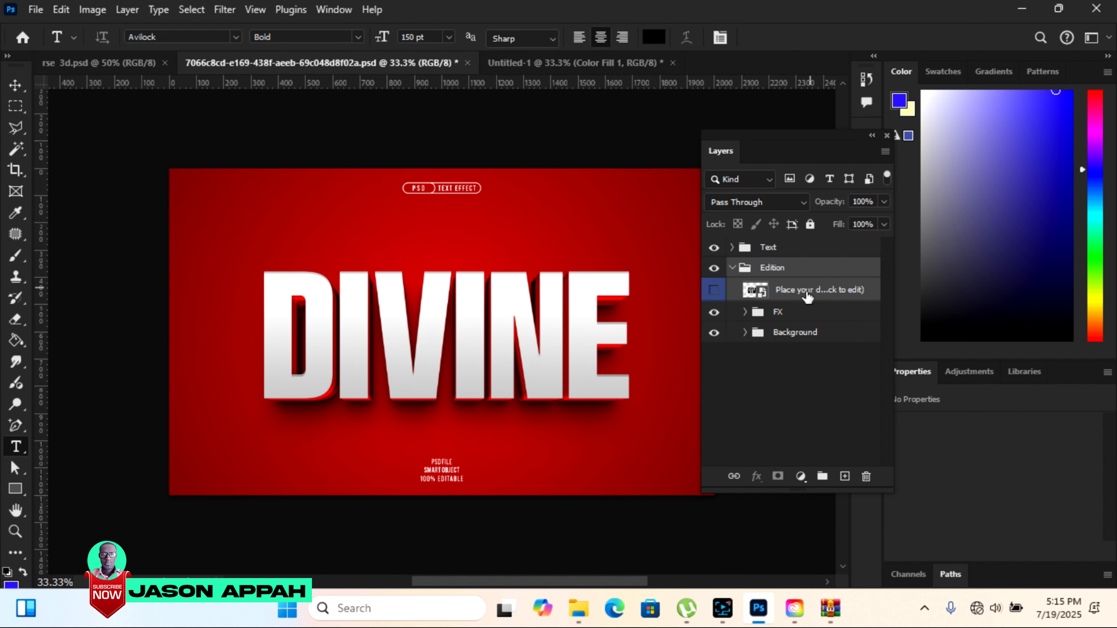
click(493, 290)
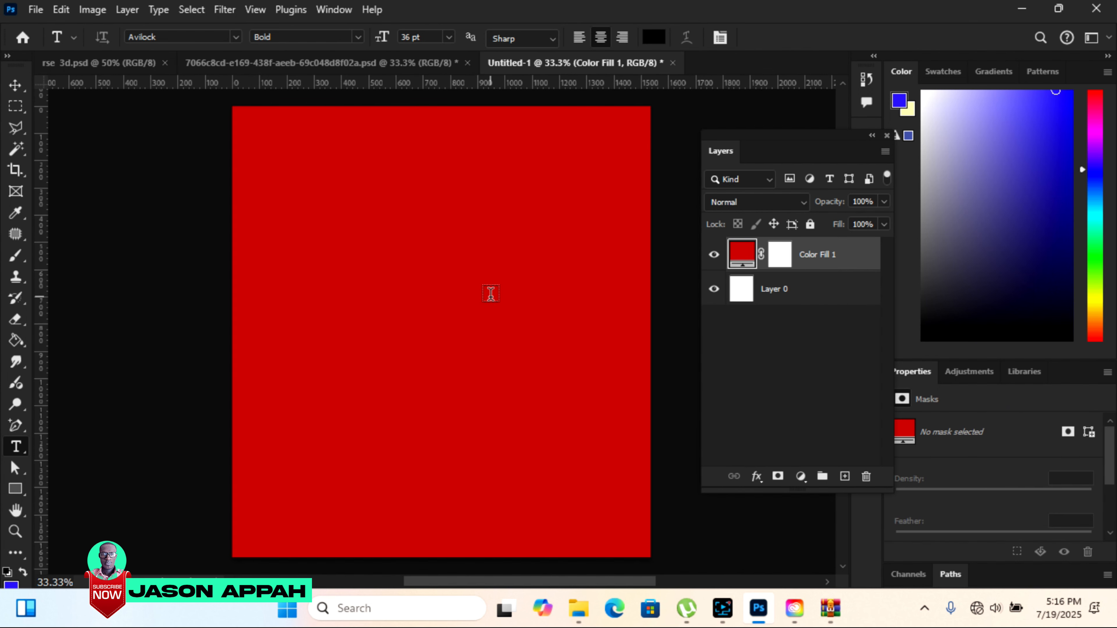
drag(496, 315, 498, 319)
Scale the DIVINE text effect group down to fit the red canvas and move it to the centre.
click(15, 85)
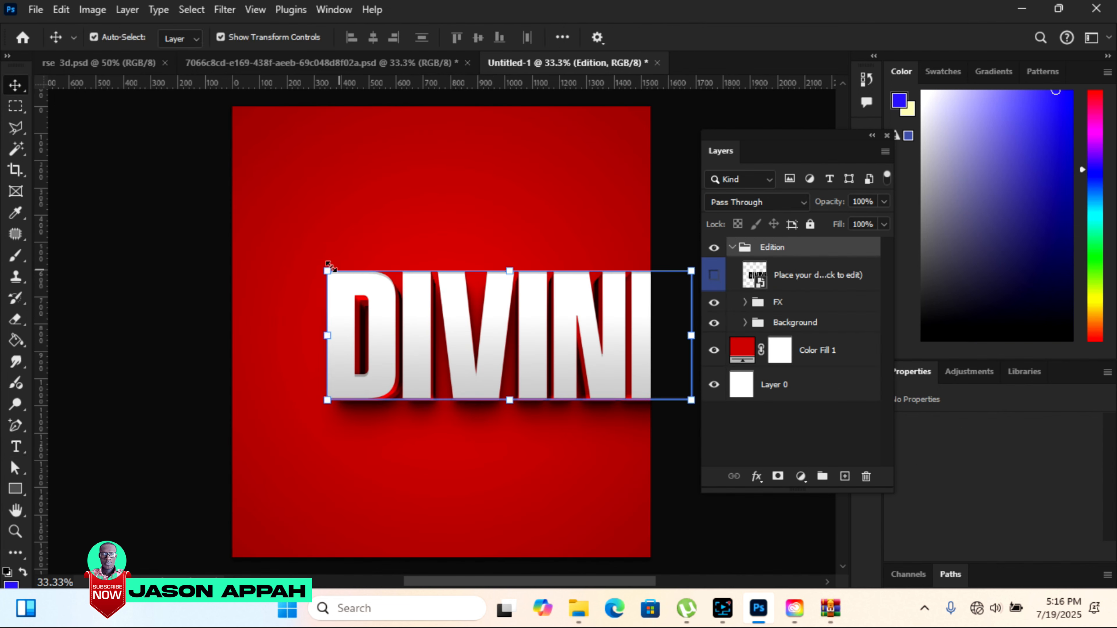
drag(328, 266, 411, 302)
drag(601, 361, 519, 352)
key(Return)
Examine the DIVINE text effect's 3D edges and shadow up close and within the whole canvas.
click(16, 532)
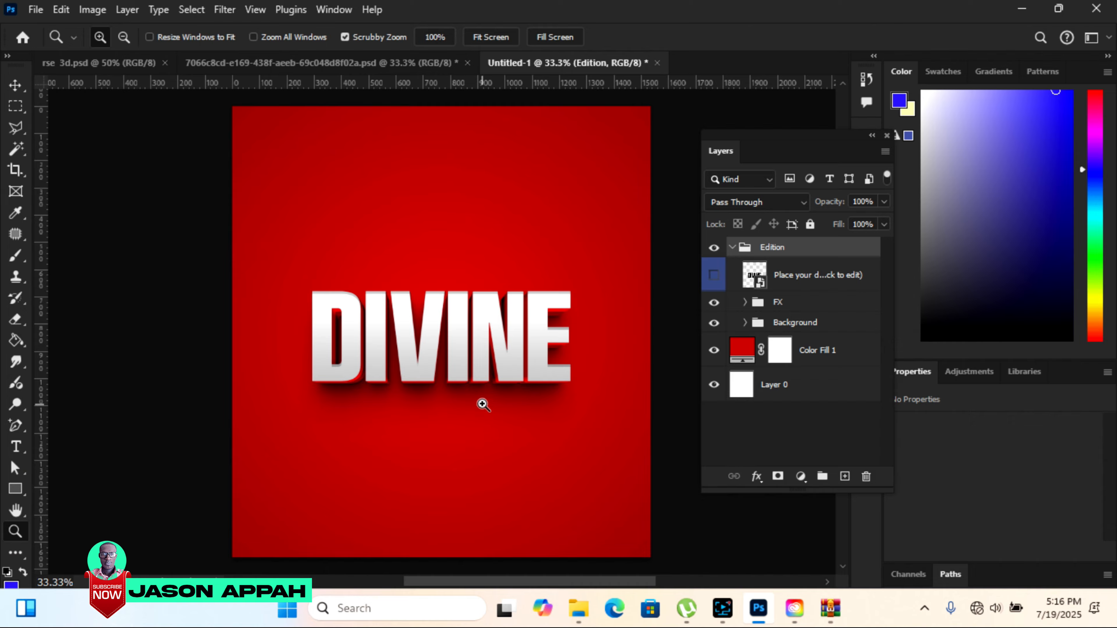
click(480, 402)
key(v)
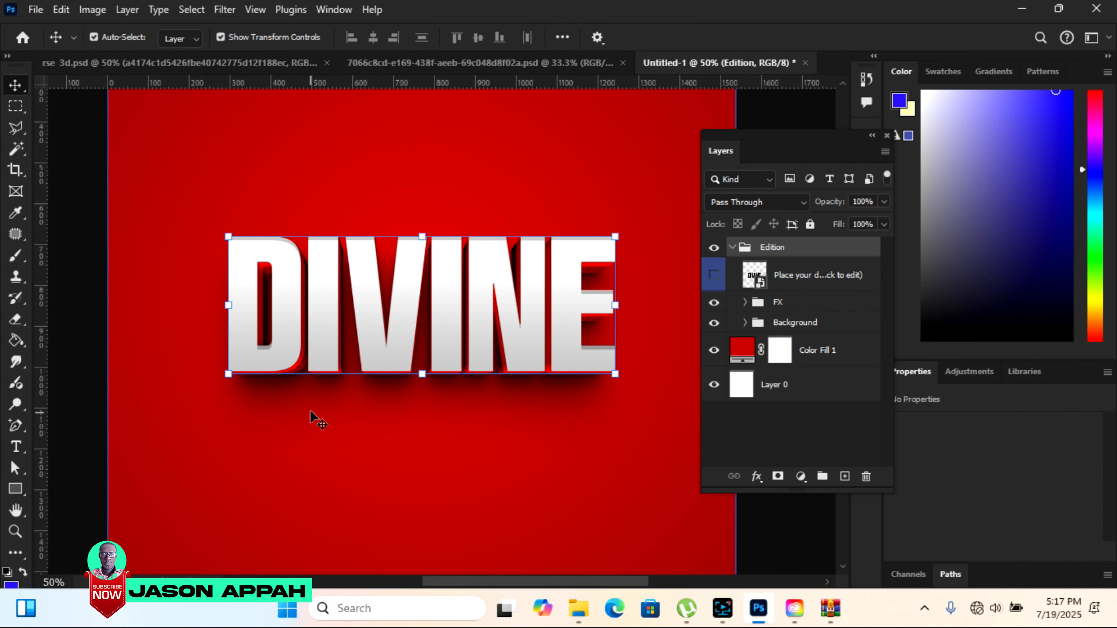
click(16, 531)
click(124, 38)
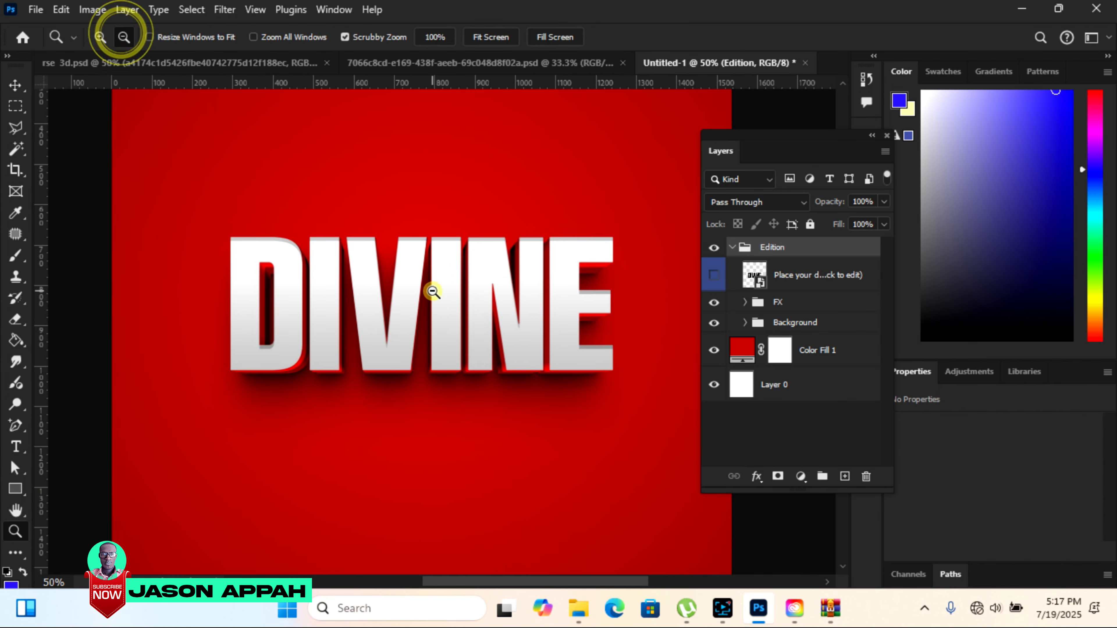
click(429, 292)
click(455, 159)
drag(781, 137, 719, 115)
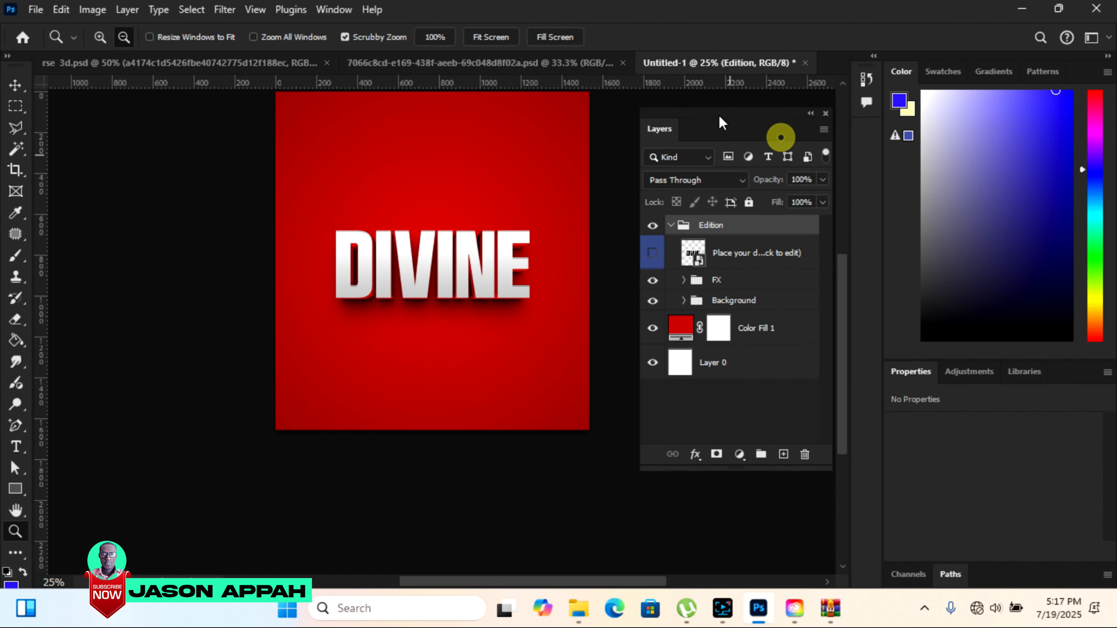
drag(842, 294, 847, 274)
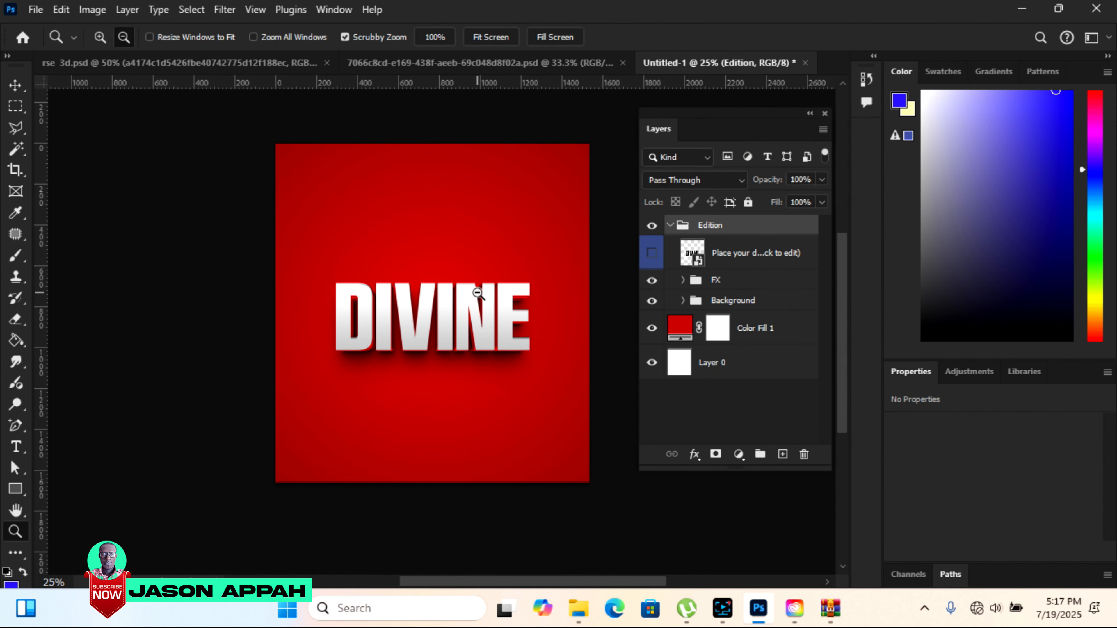
scroll(479, 294, up, 2)
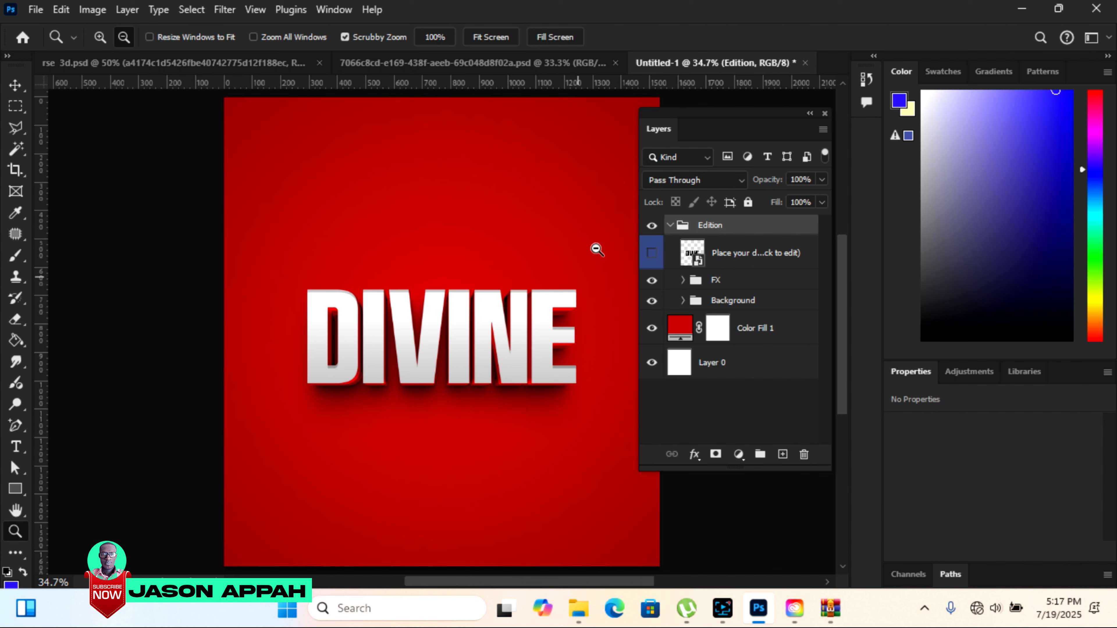
drag(662, 115, 695, 110)
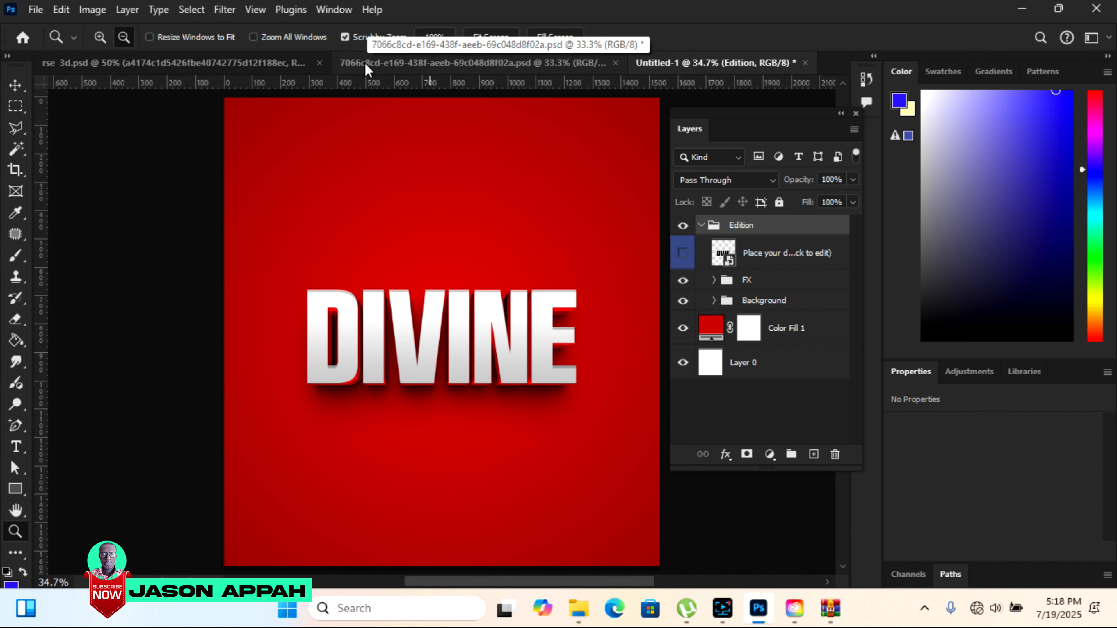
Copy the heavenly stairway image from the rse 3d.psd flyer into Untitled-1 and place it above the DIVINE text.
click(264, 61)
click(23, 86)
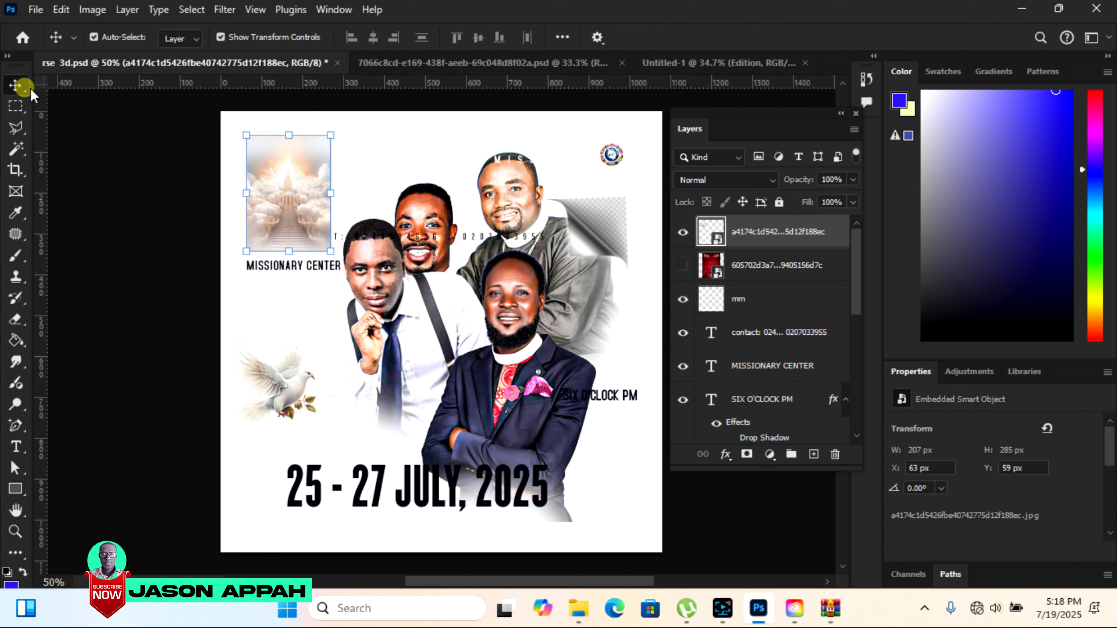
drag(273, 154, 666, 75)
drag(444, 231, 437, 229)
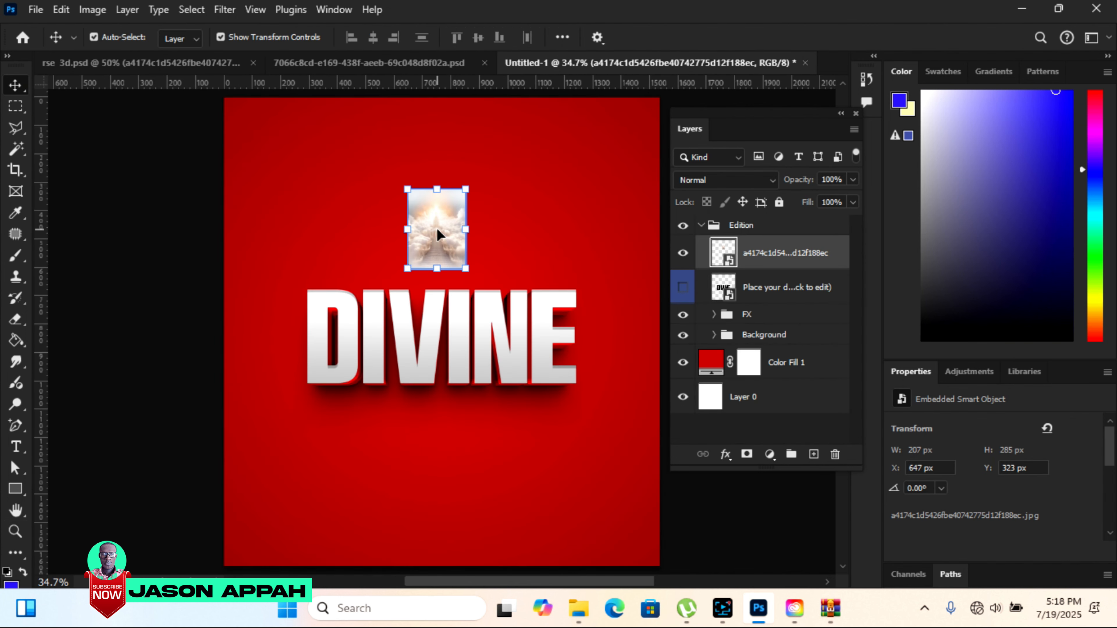
Enlarge the stairway image to about 1100 × 1519 px so it covers the whole DIVINE text.
drag(465, 269, 597, 451)
drag(407, 450, 348, 512)
drag(517, 383, 476, 371)
drag(333, 179, 286, 117)
drag(567, 503, 599, 547)
click(809, 38)
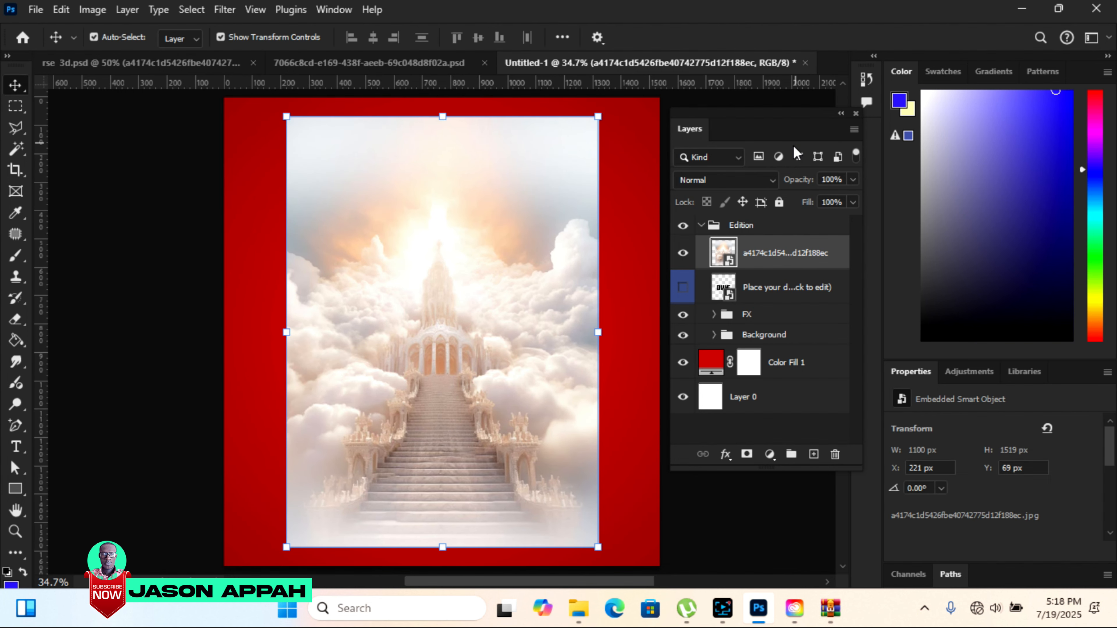
Rasterize the stairway image layer and set its blend mode to Darken.
right_click(757, 261)
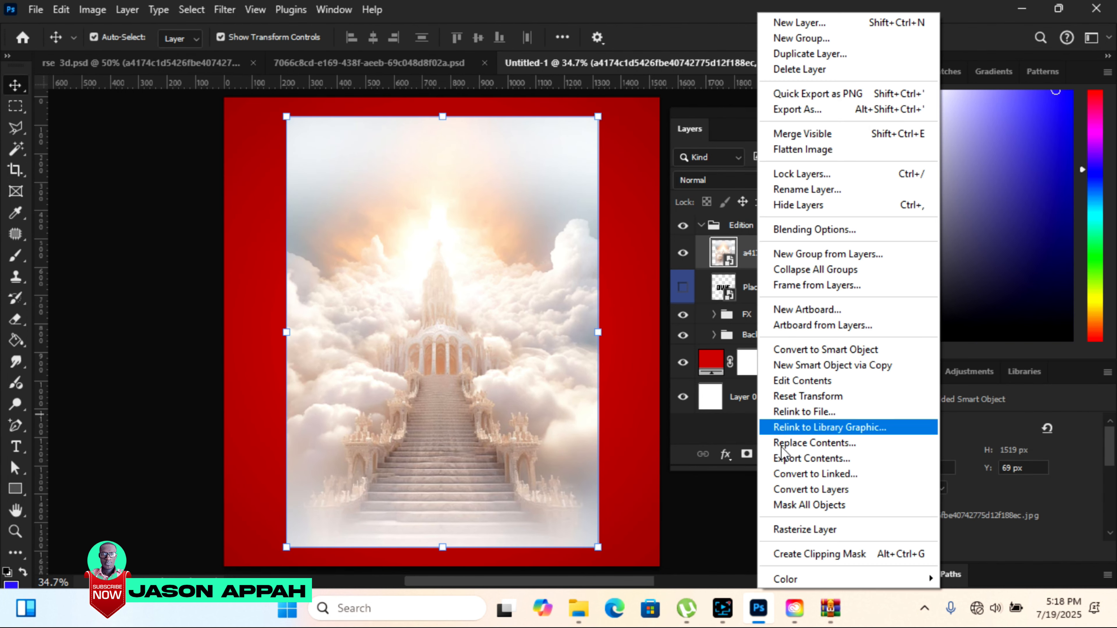
click(792, 530)
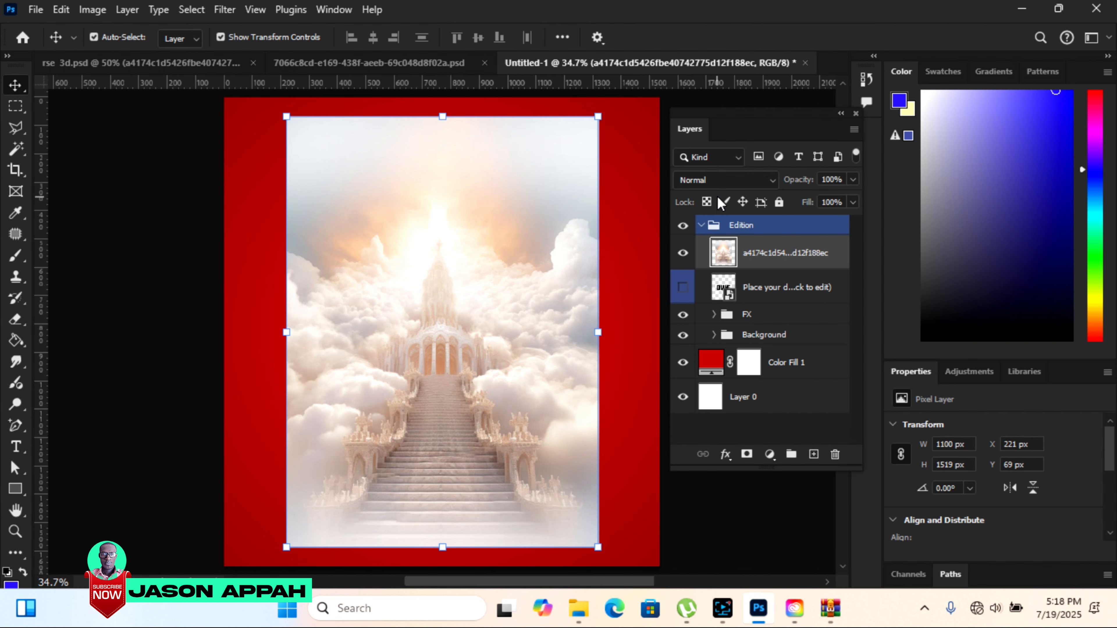
click(753, 178)
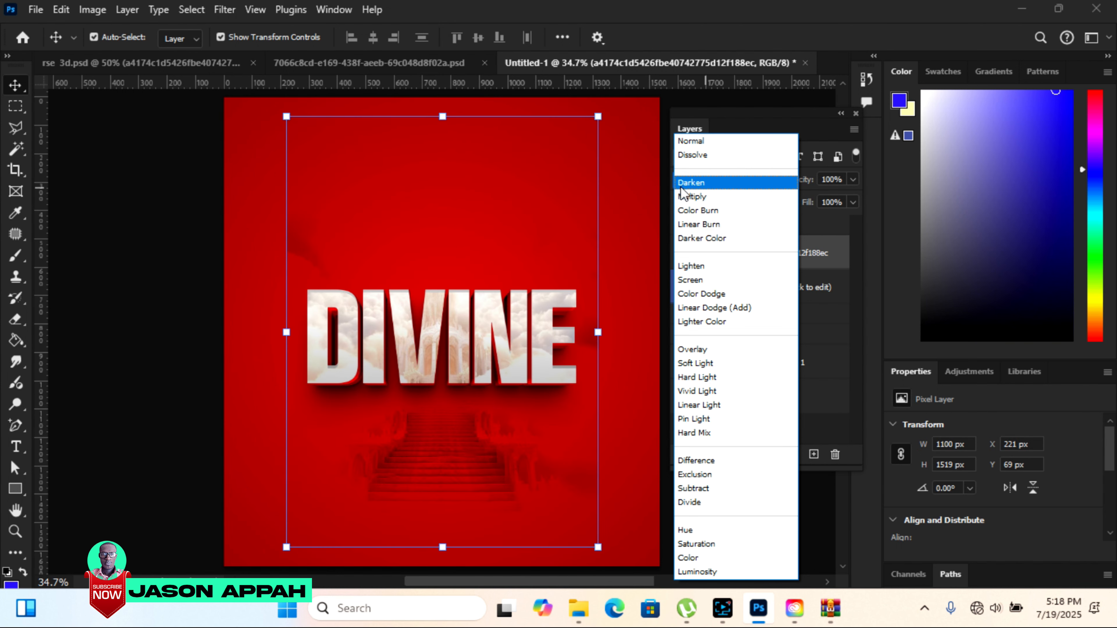
click(701, 185)
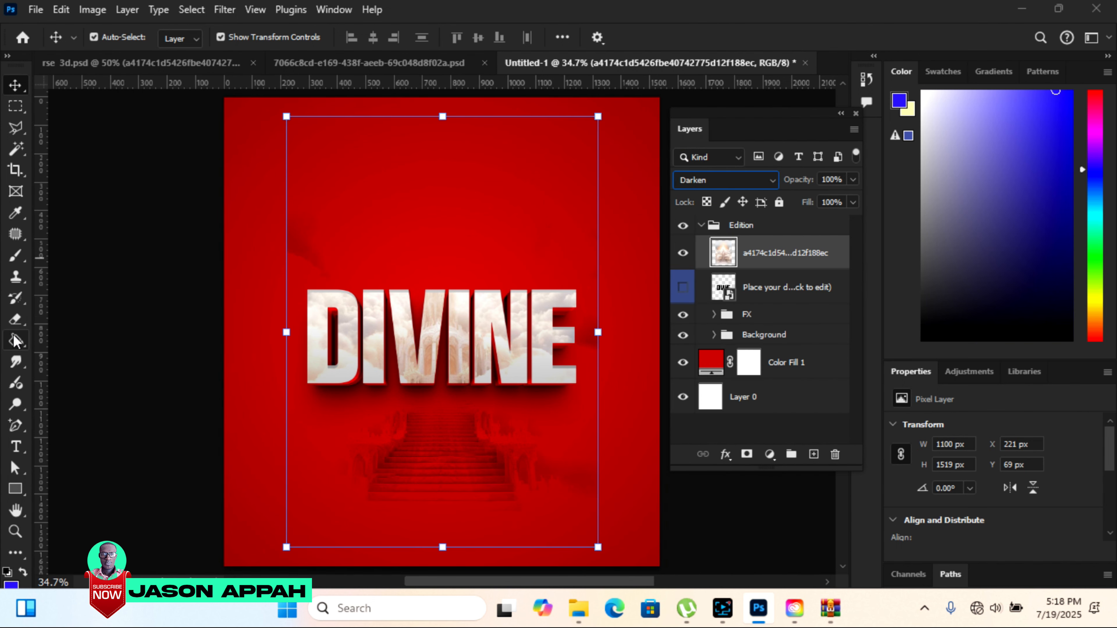
Erase the parts of the stairway image around the DIVINE letters with the soft 400 px Eraser.
click(15, 320)
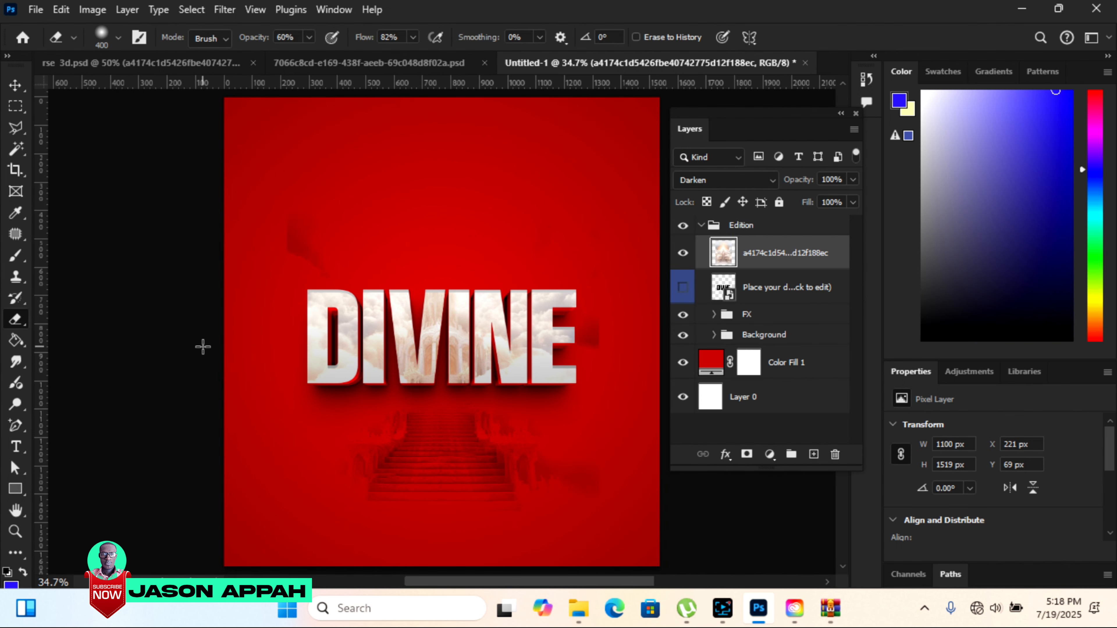
right_click(21, 315)
click(68, 317)
click(553, 492)
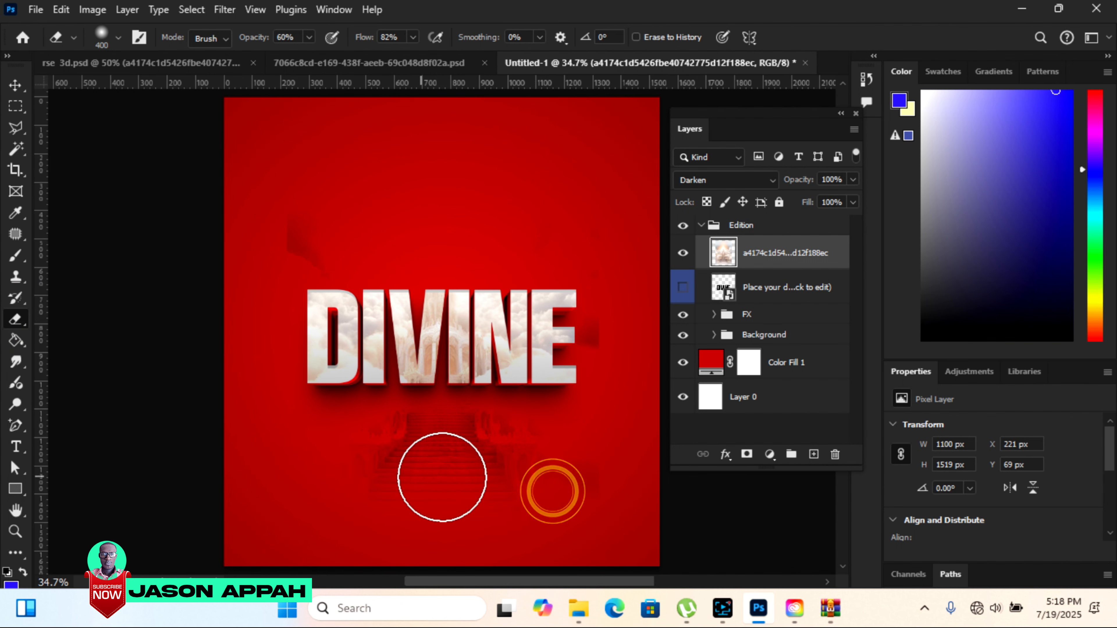
click(512, 450)
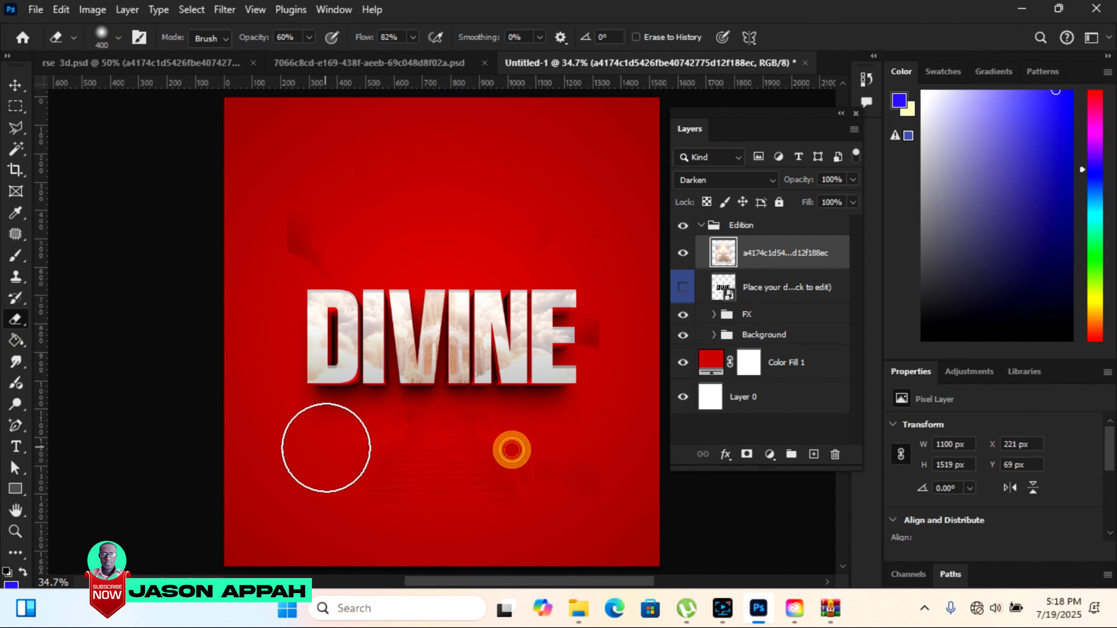
click(256, 234)
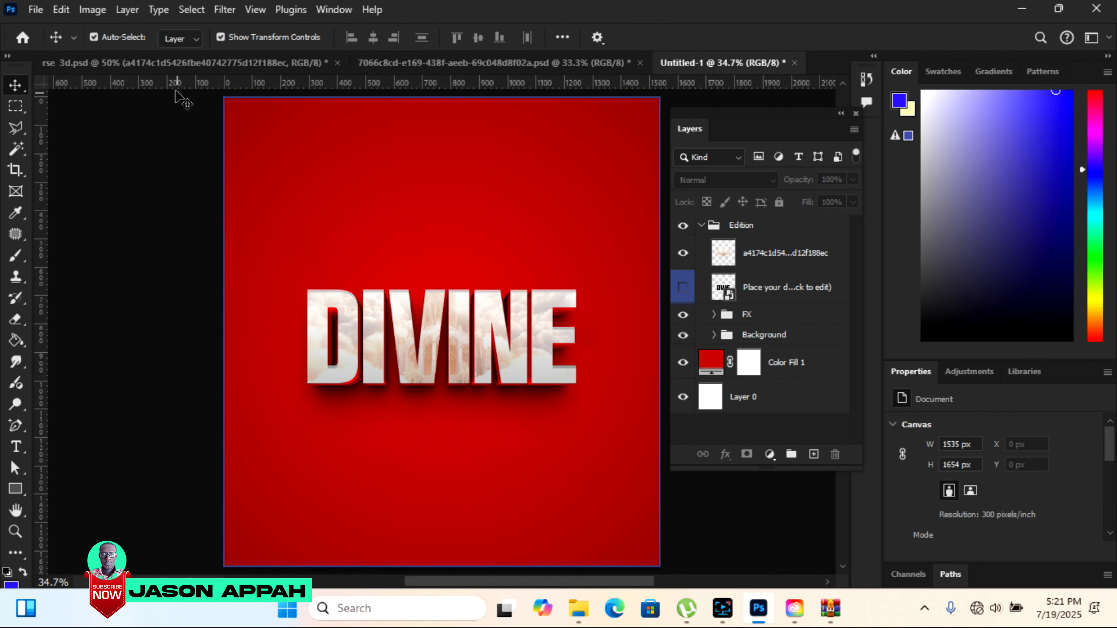
Copy the heavenly stairway image from rse 3d.psd into Untitled-1 again as the topmost layer.
click(166, 63)
drag(282, 203, 723, 64)
drag(408, 233, 409, 232)
Scale the new stairway image to about 1535 × 2121 px so it fills the canvas, and shift it slightly down.
drag(438, 273, 615, 518)
drag(378, 191, 295, 77)
drag(295, 300, 225, 307)
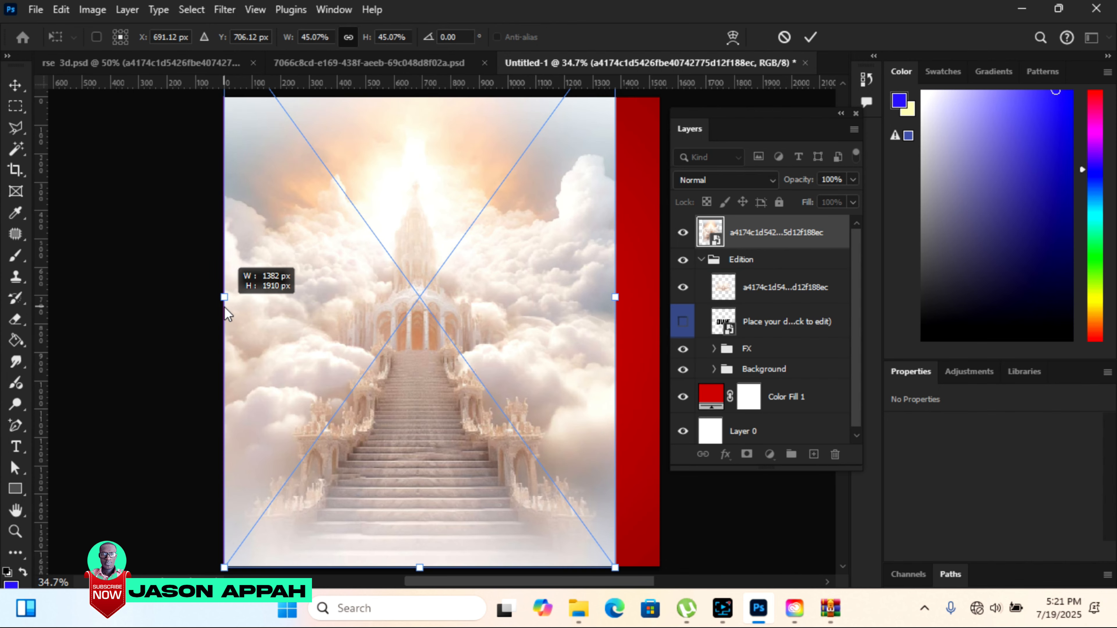
drag(618, 301, 661, 326)
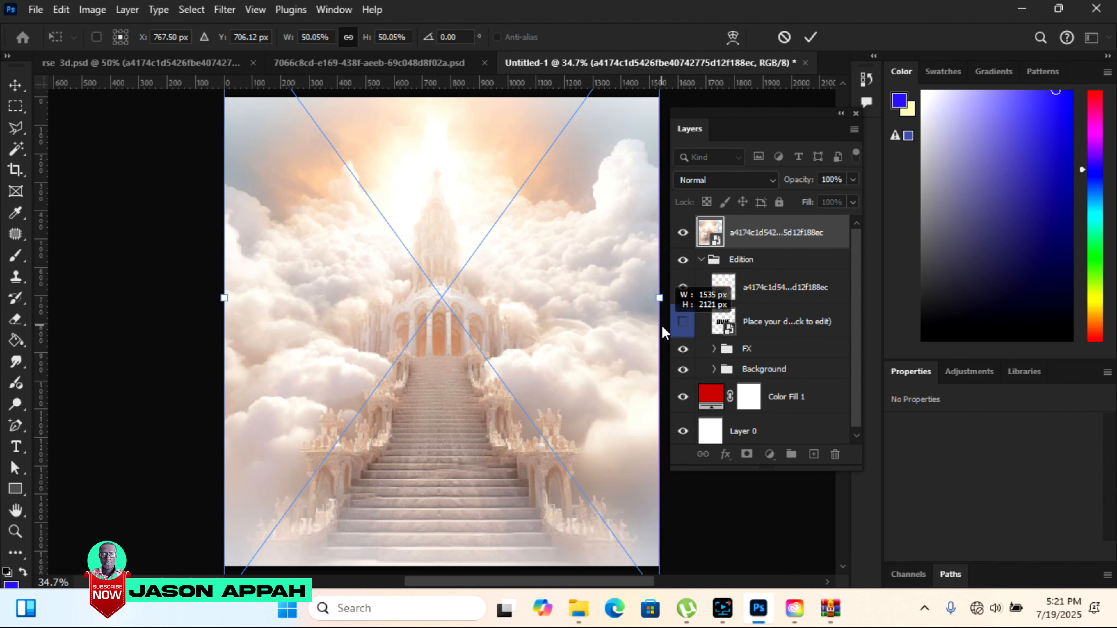
drag(572, 341, 578, 359)
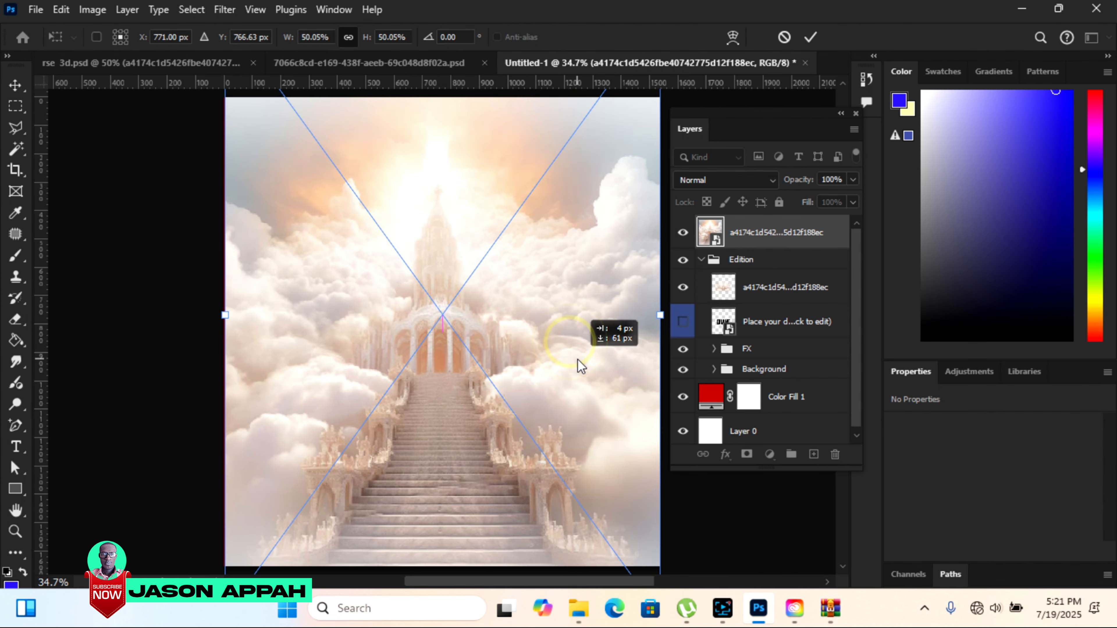
click(811, 37)
Place the large stairway layer between the FX and Background groups and set its blend mode to Luminosity.
drag(763, 234, 771, 360)
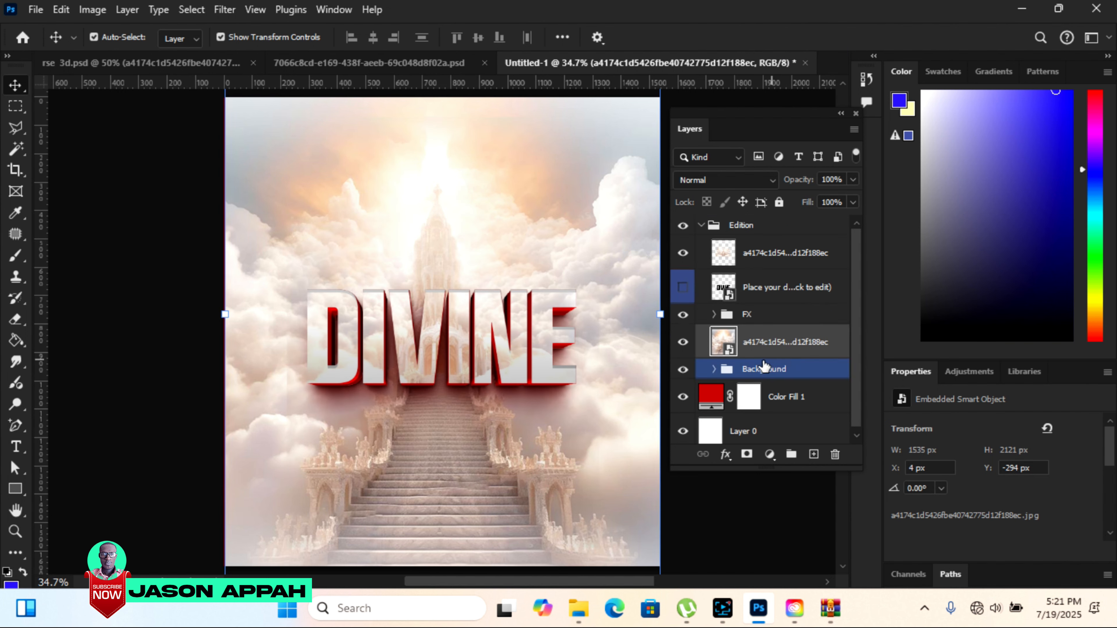
click(725, 180)
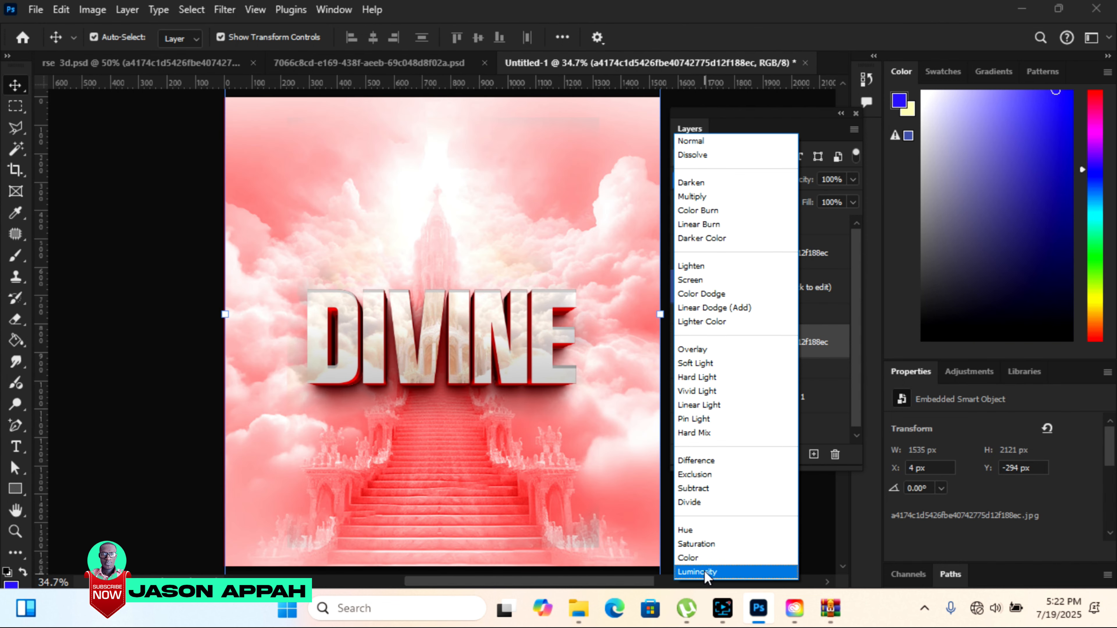
click(704, 571)
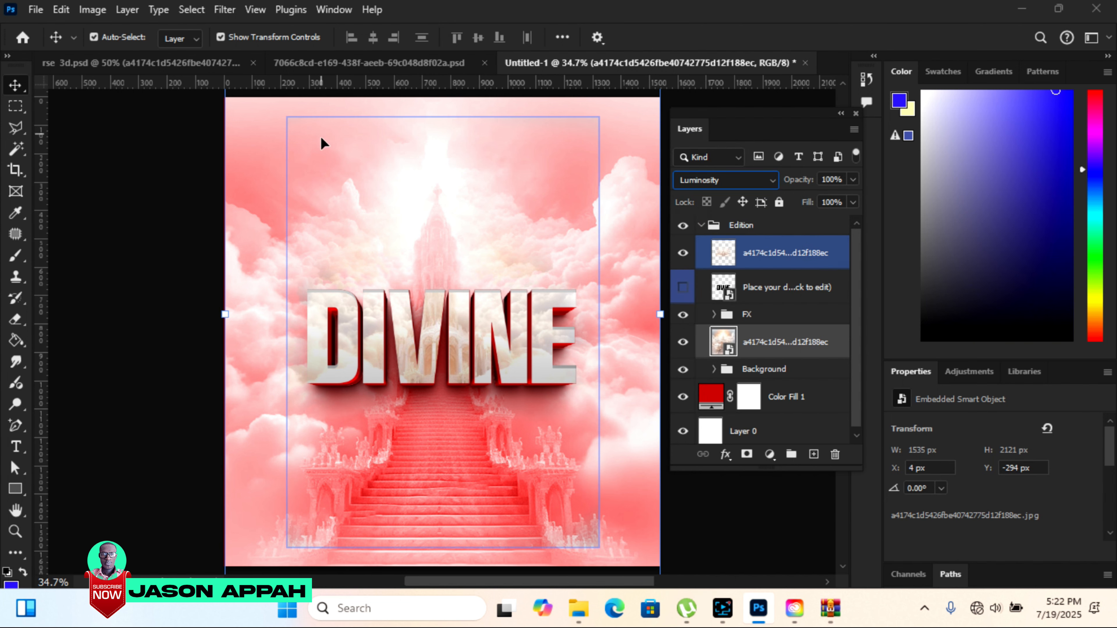
Erase the leftover traces near the upper-left corner of the smaller Darken stairway layer.
click(349, 133)
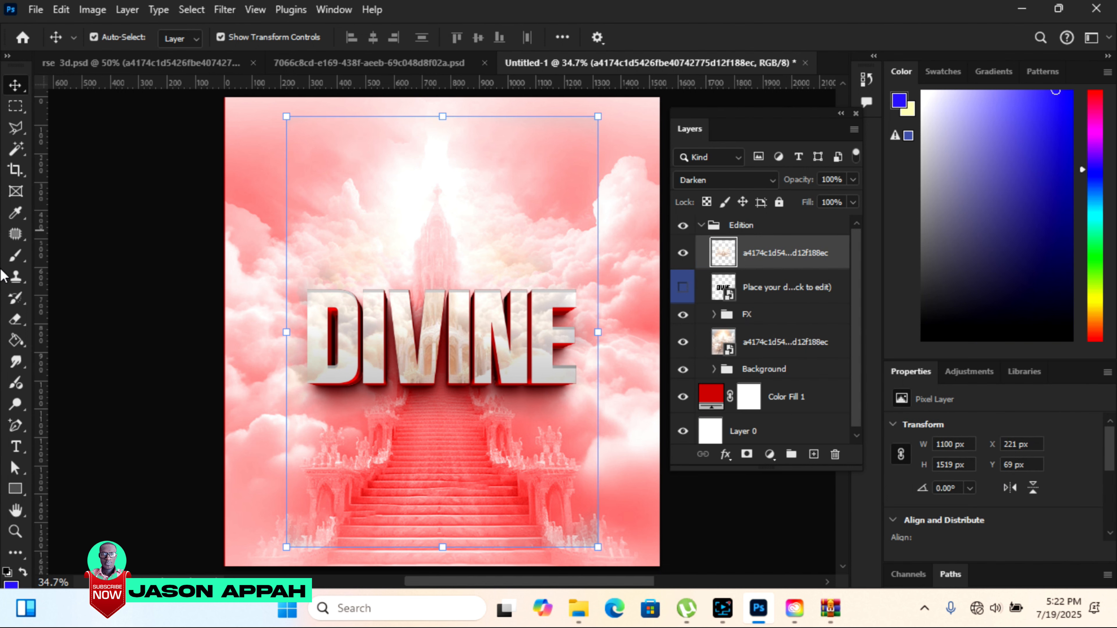
click(16, 320)
click(294, 137)
click(299, 127)
click(15, 85)
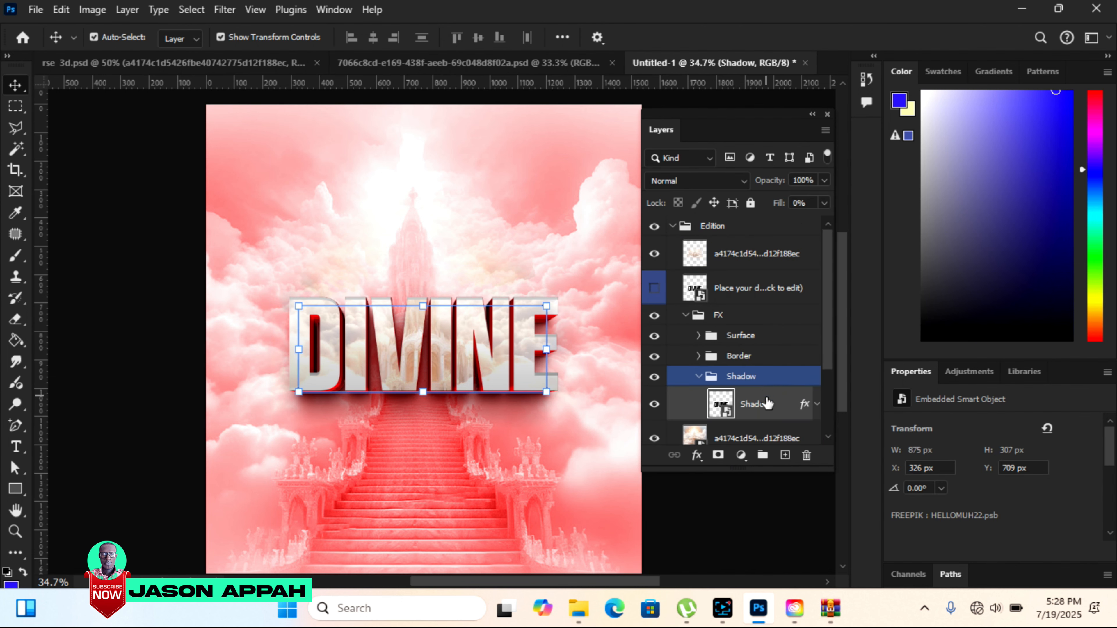
Set the first drop shadow of the DIVINE Shadow layer to distance 14 px, spread 24% and size 101 px.
double_click(805, 405)
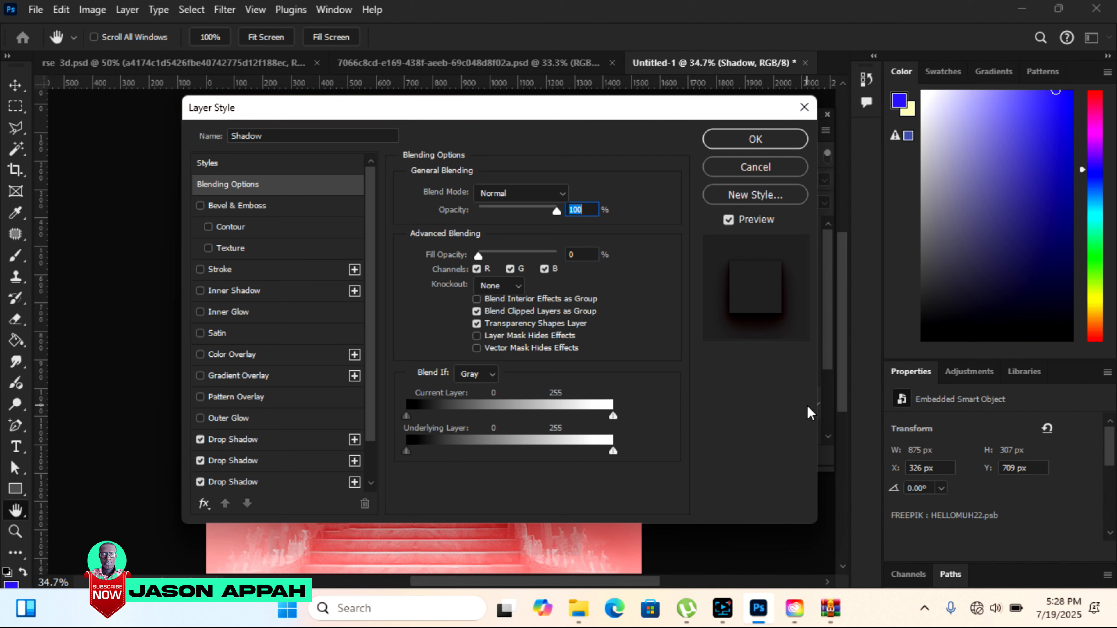
drag(294, 110, 681, 79)
scroll(727, 338, down, 2)
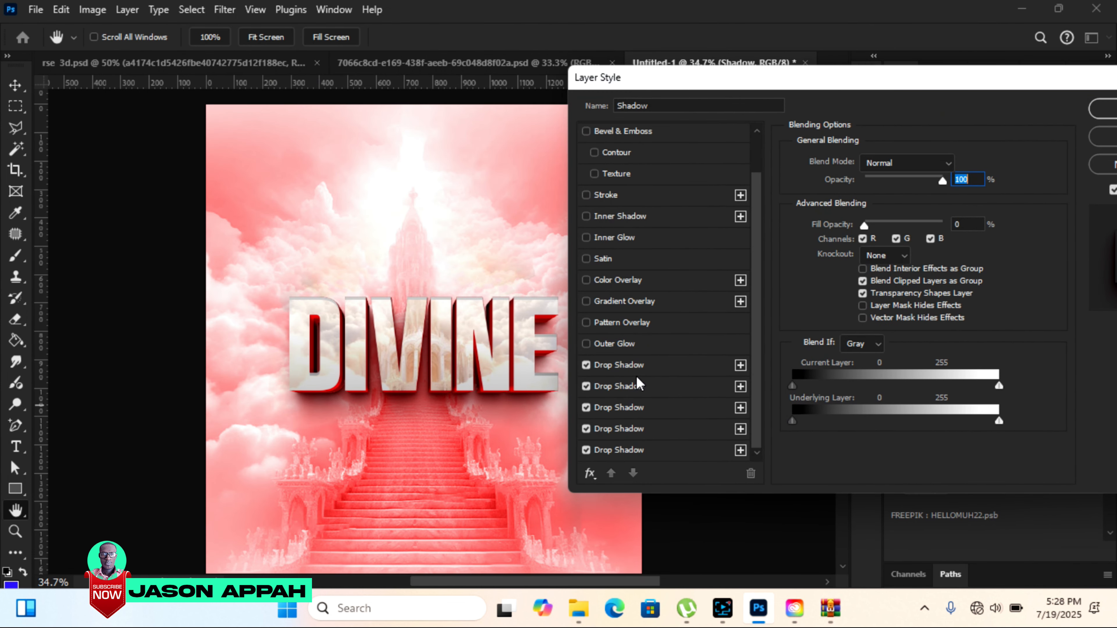
click(630, 367)
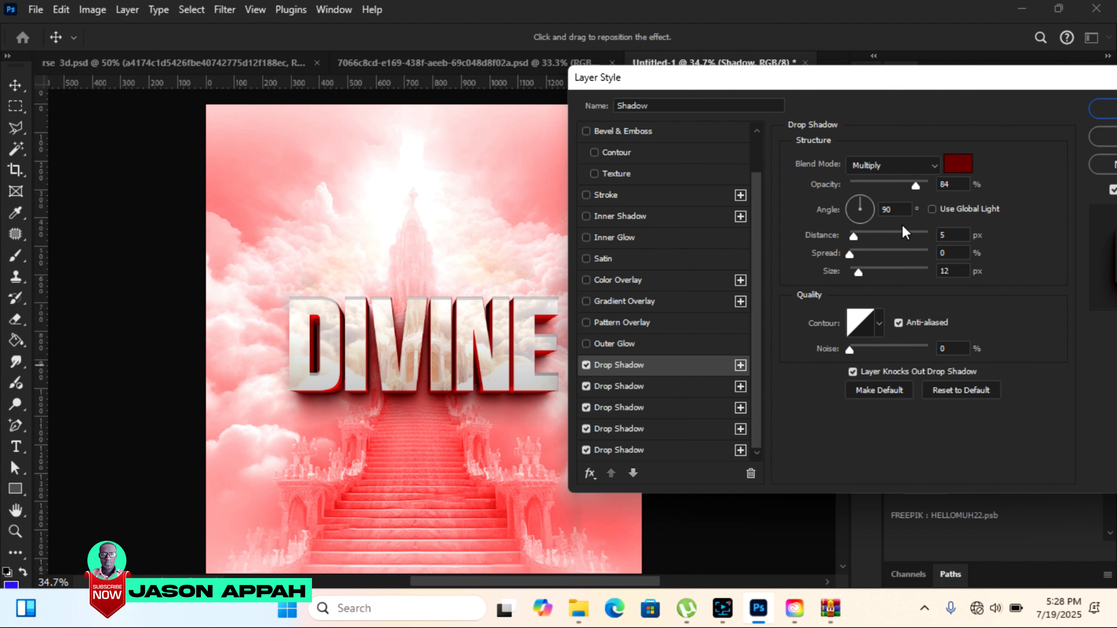
drag(861, 272, 889, 273)
drag(658, 70, 691, 68)
drag(882, 252, 918, 269)
mouse_move(887, 231)
mouse_down()
mouse_move(904, 232)
mouse_move(894, 236)
mouse_up()
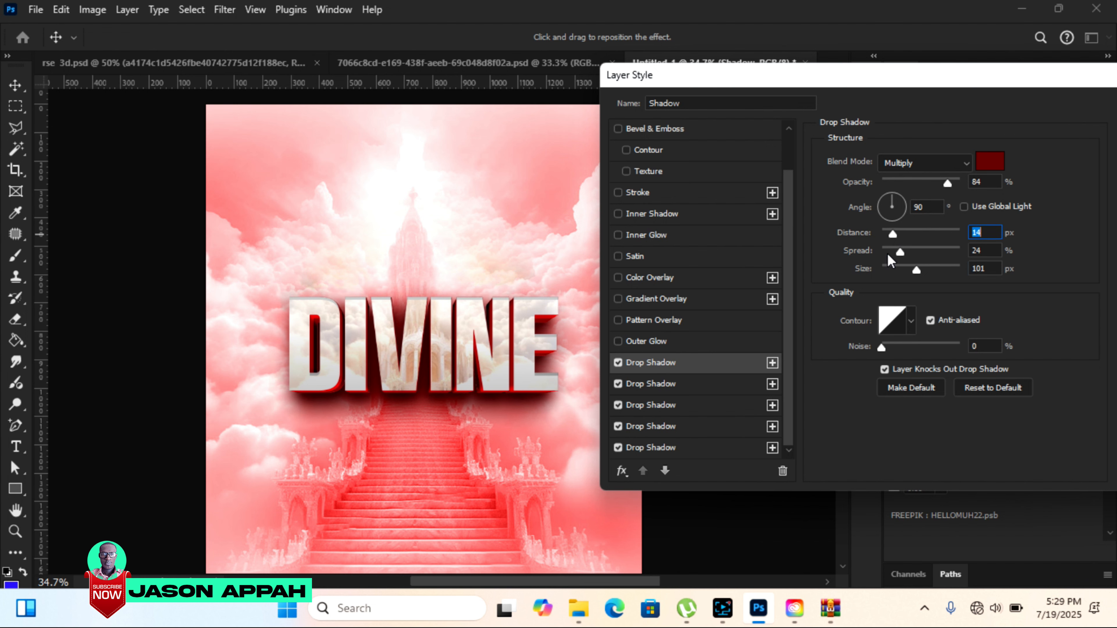
Adjust the second drop shadow's size and the third one's spread on the Shadow layer, and apply the layer style.
click(653, 385)
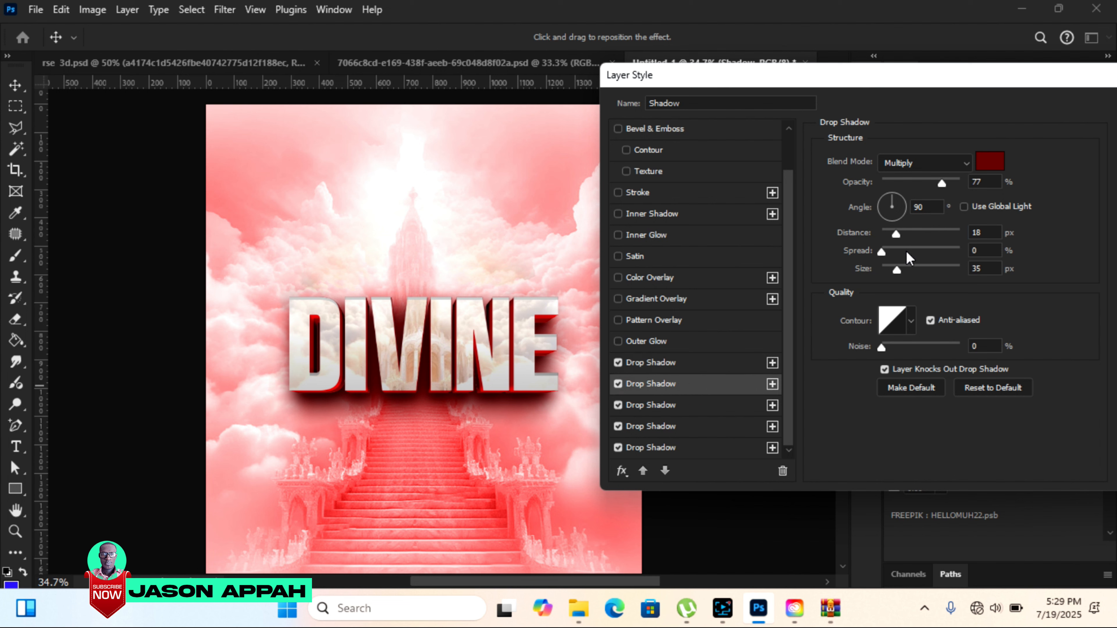
mouse_move(896, 272)
mouse_down()
mouse_move(882, 271)
mouse_move(895, 270)
mouse_up()
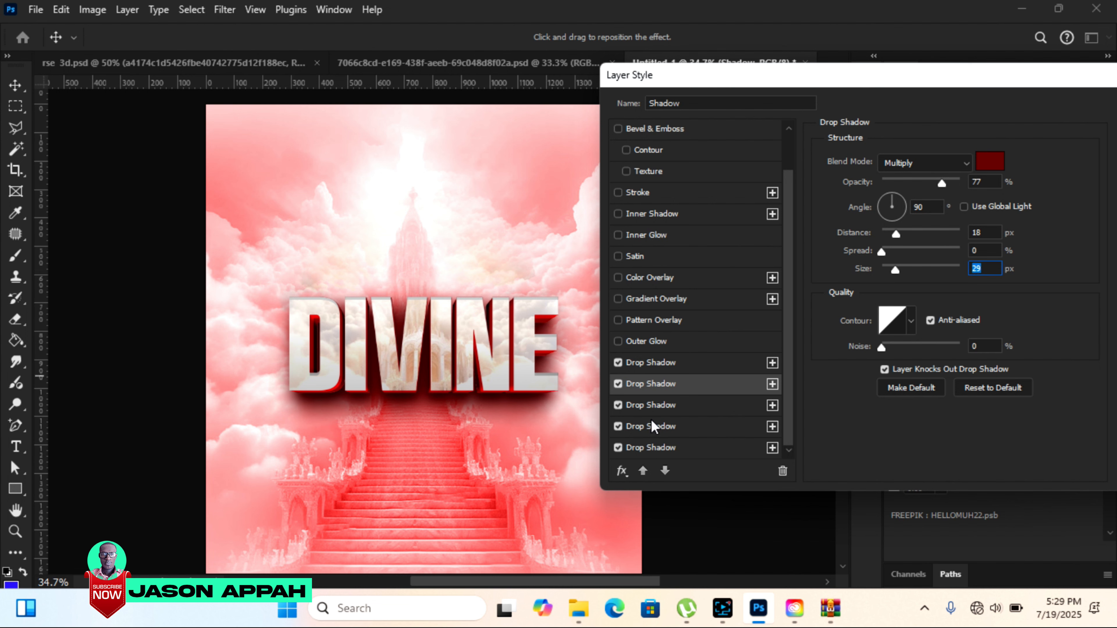
click(659, 407)
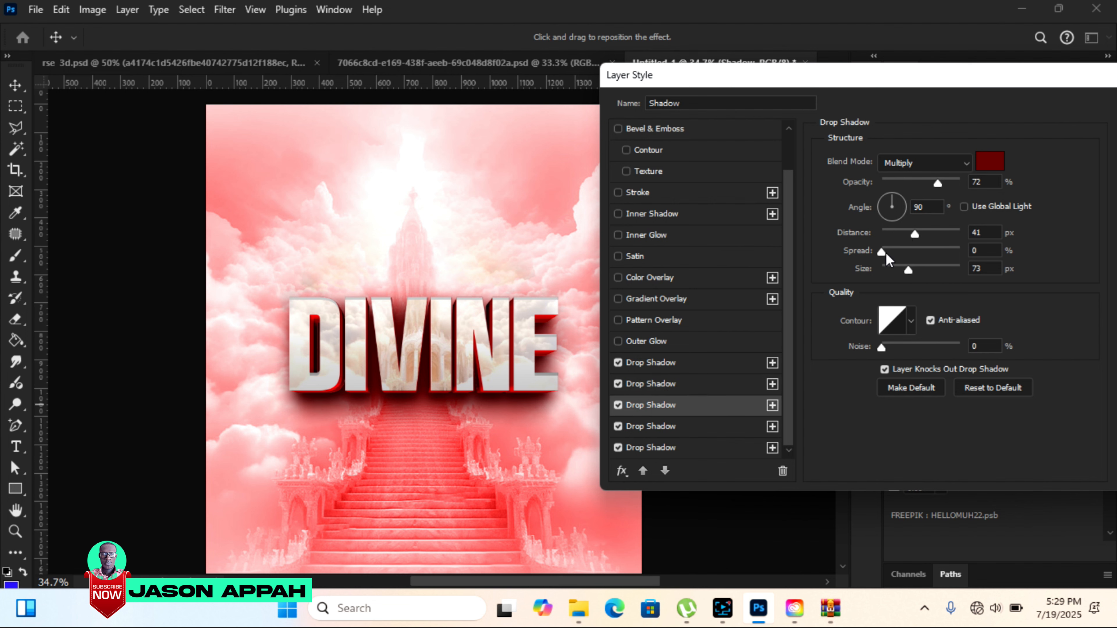
mouse_move(881, 252)
mouse_down()
mouse_move(899, 252)
mouse_move(886, 251)
mouse_up()
drag(858, 71, 554, 87)
click(844, 121)
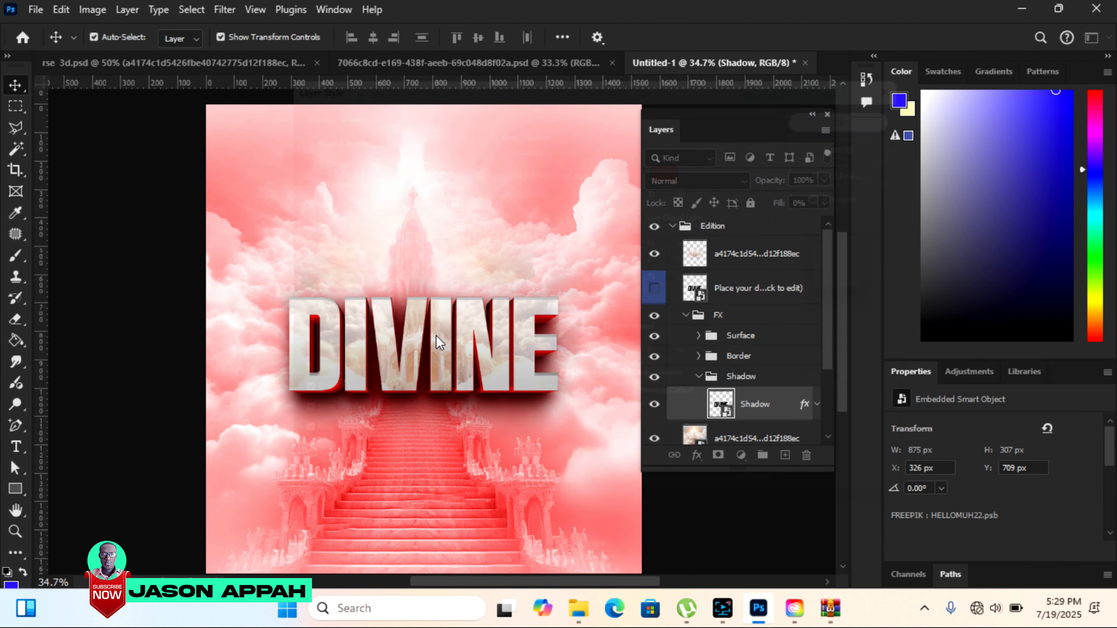
click(145, 217)
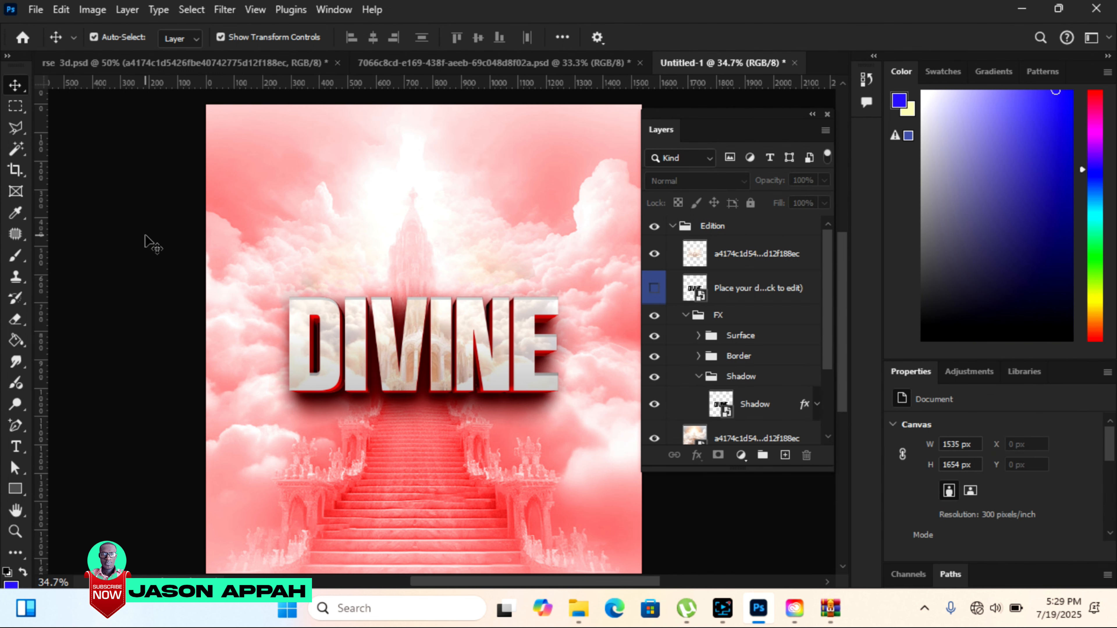
Draw a white rectangle about 947 × 94 px directly beneath the DIVINE text.
drag(15, 489, 54, 492)
click(54, 492)
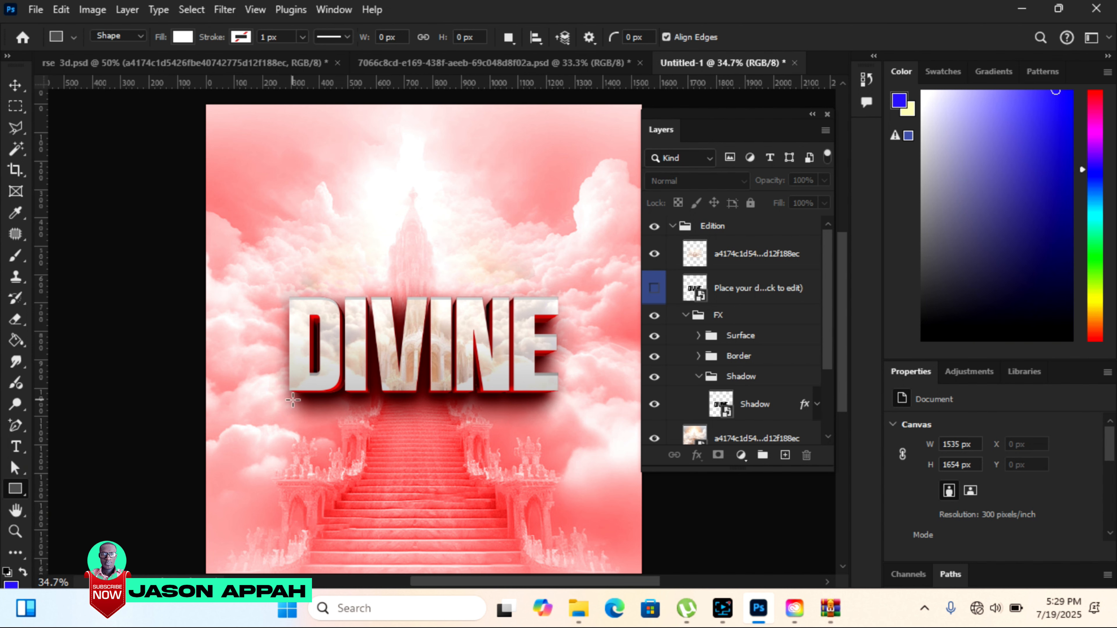
click(15, 531)
click(100, 39)
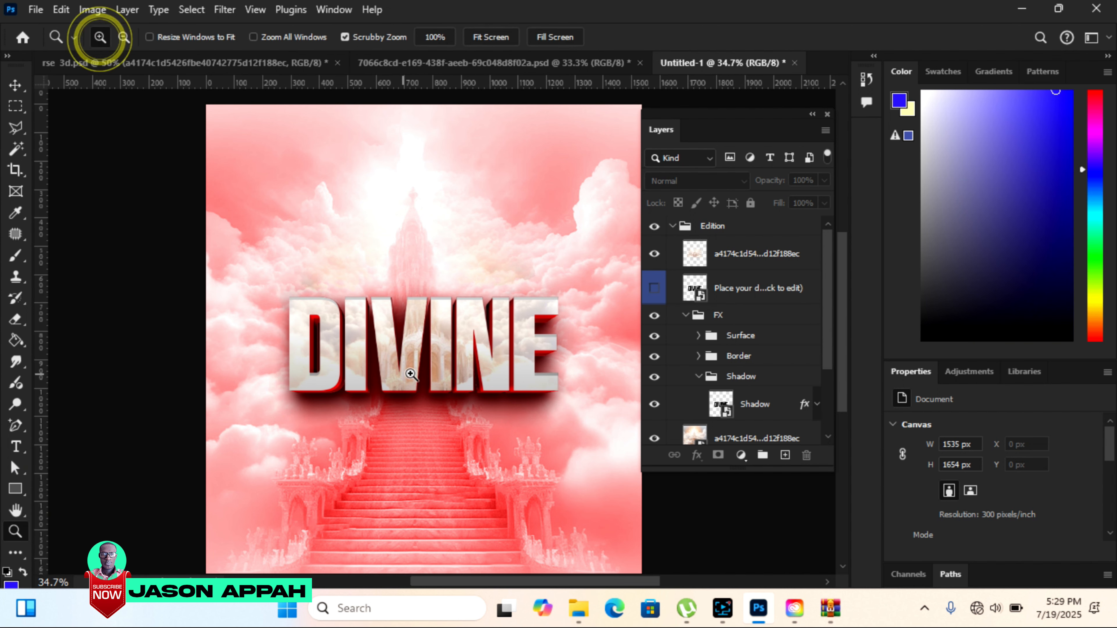
click(467, 371)
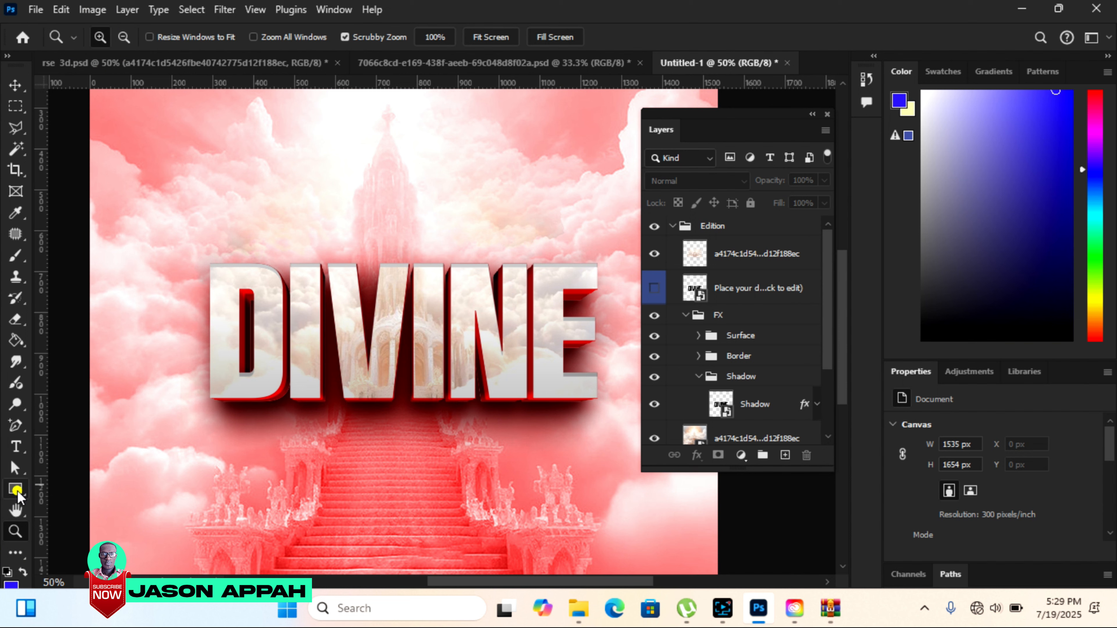
click(15, 490)
drag(212, 415, 600, 451)
Add the black text INTERVENTION in Avilock Bold, 26 pt, above the DIVINE lettering.
key(t)
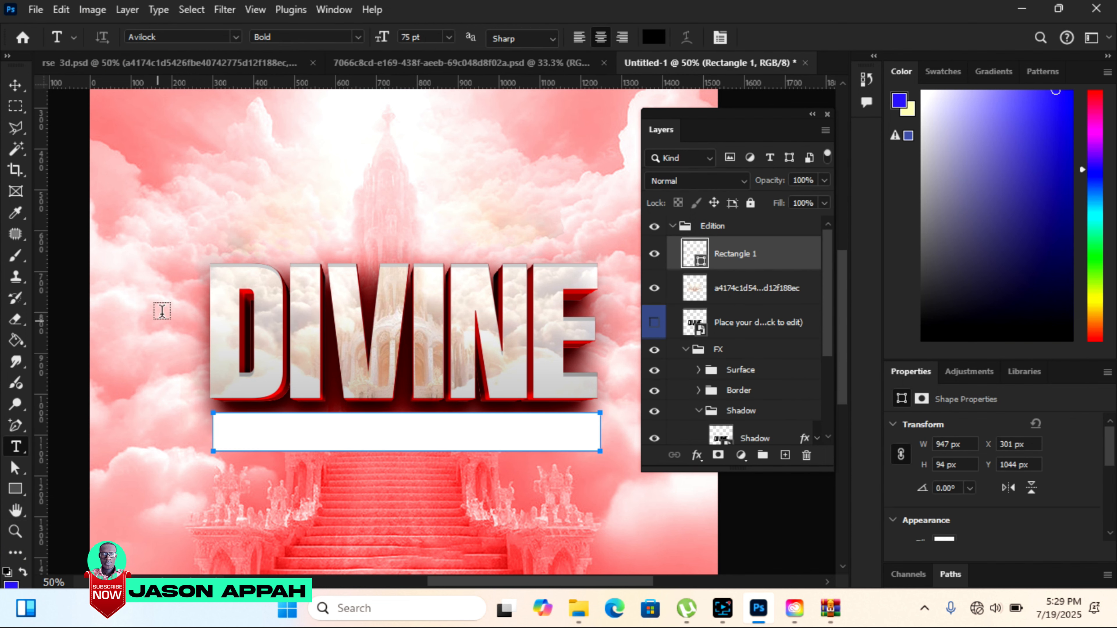
click(199, 203)
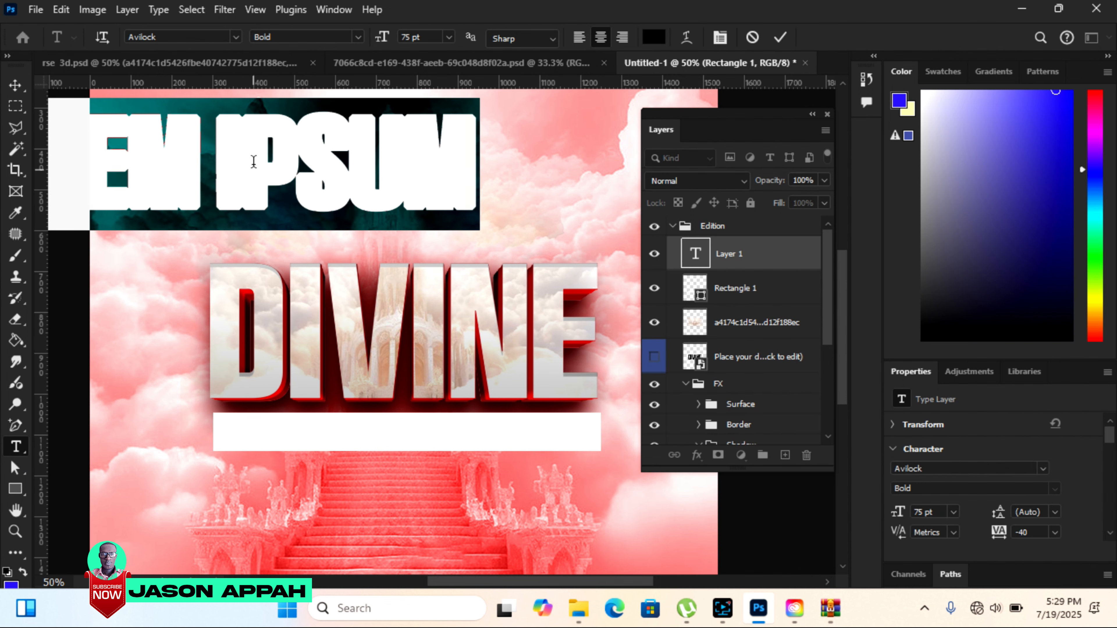
drag(384, 38, 348, 39)
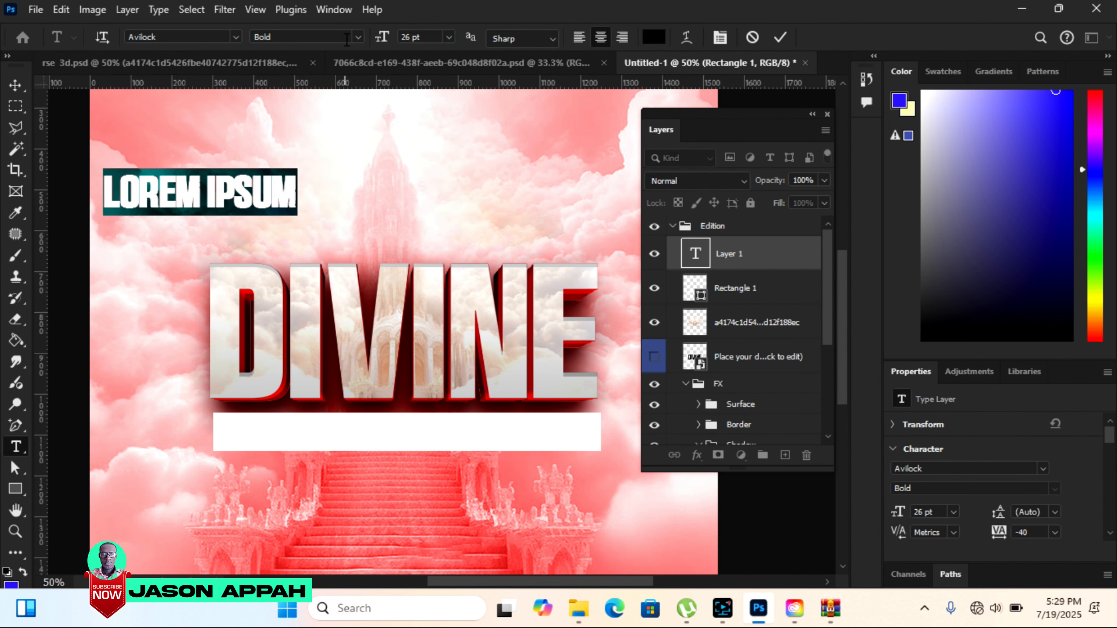
text(INTER)
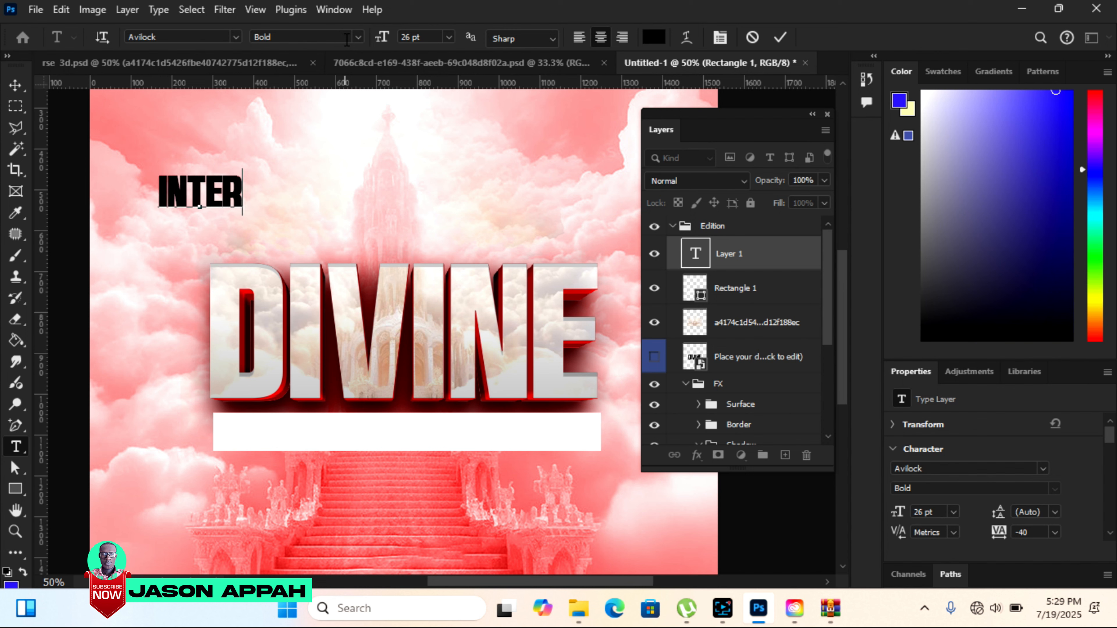
text(VENETI)
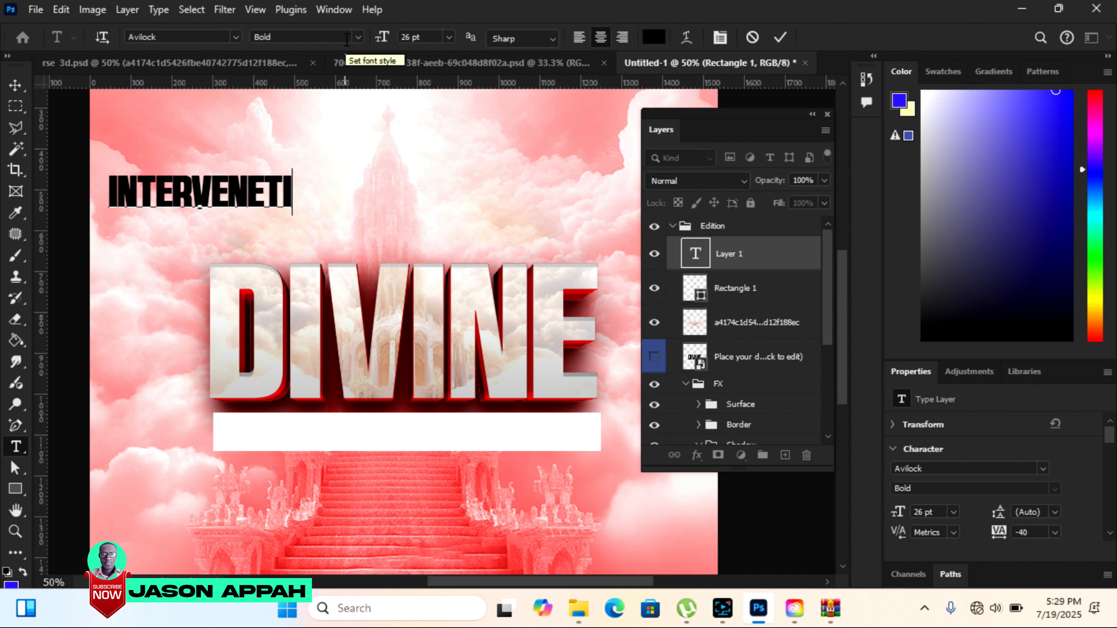
key(BackSpace)
key(BackSpace)
key(BackSpace)
text(TION)
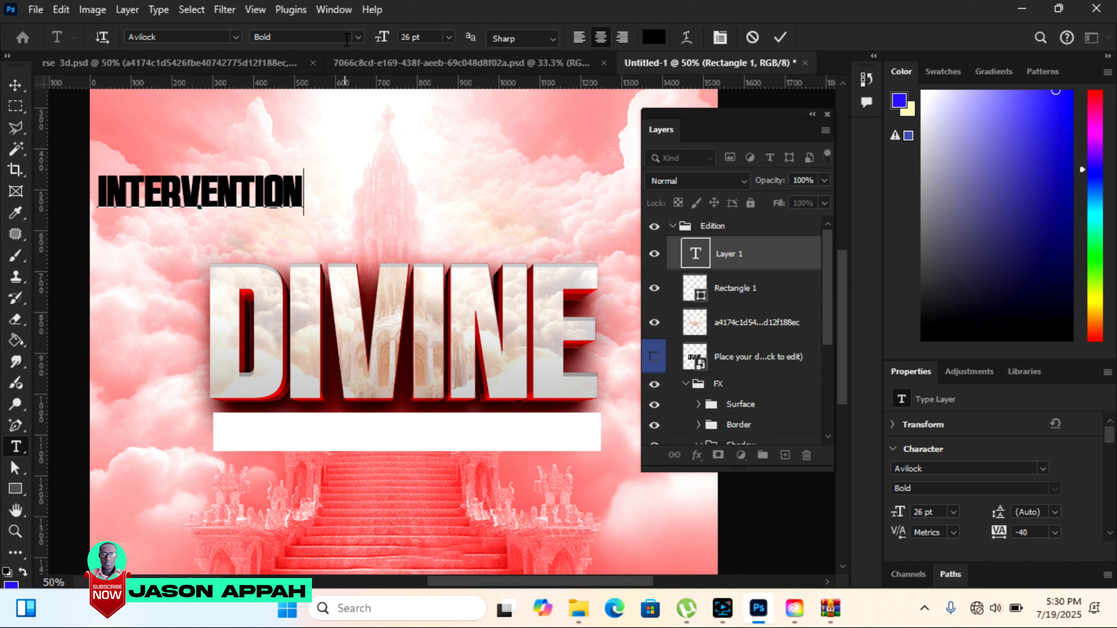
click(15, 85)
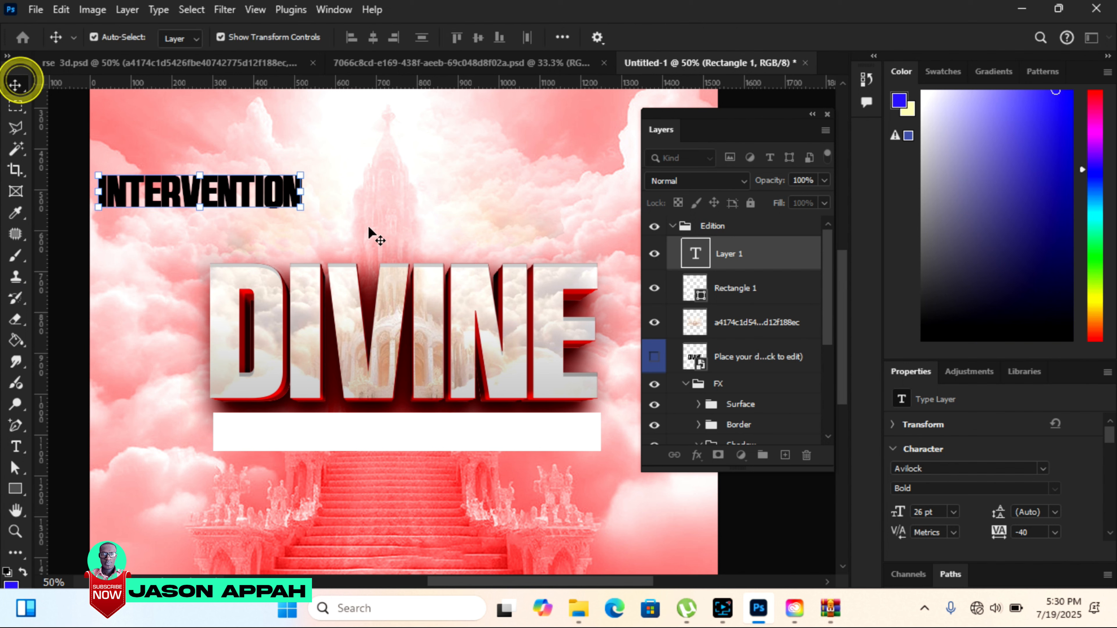
Move the INTERVENTION text onto the left end of the white rectangle and scale it to about 21.77 pt.
drag(285, 191, 382, 416)
key(ctrl+t)
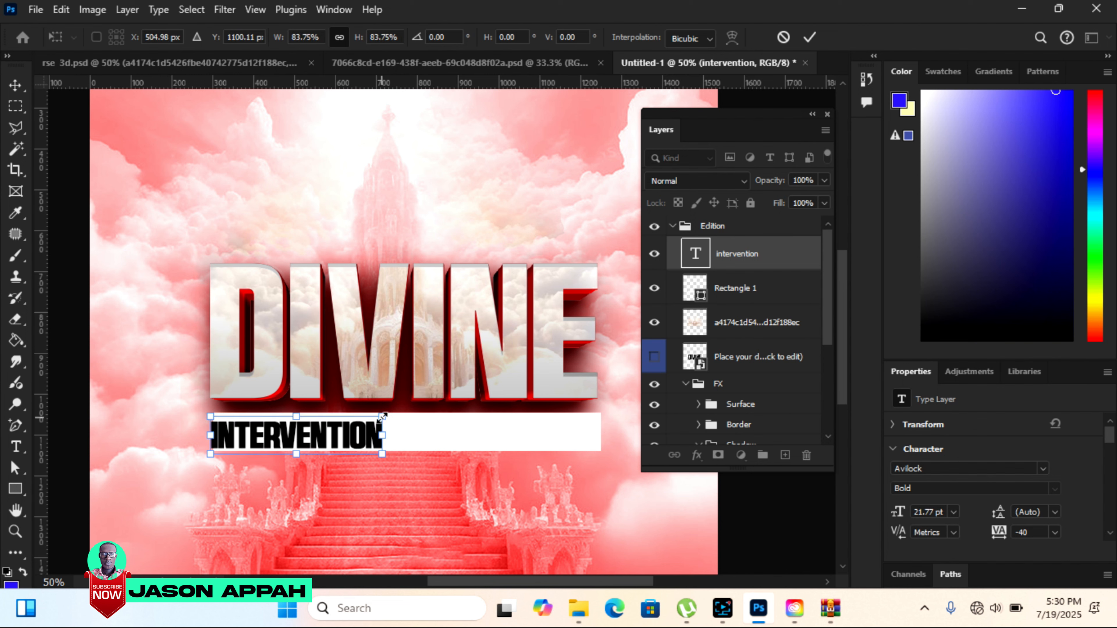
click(810, 37)
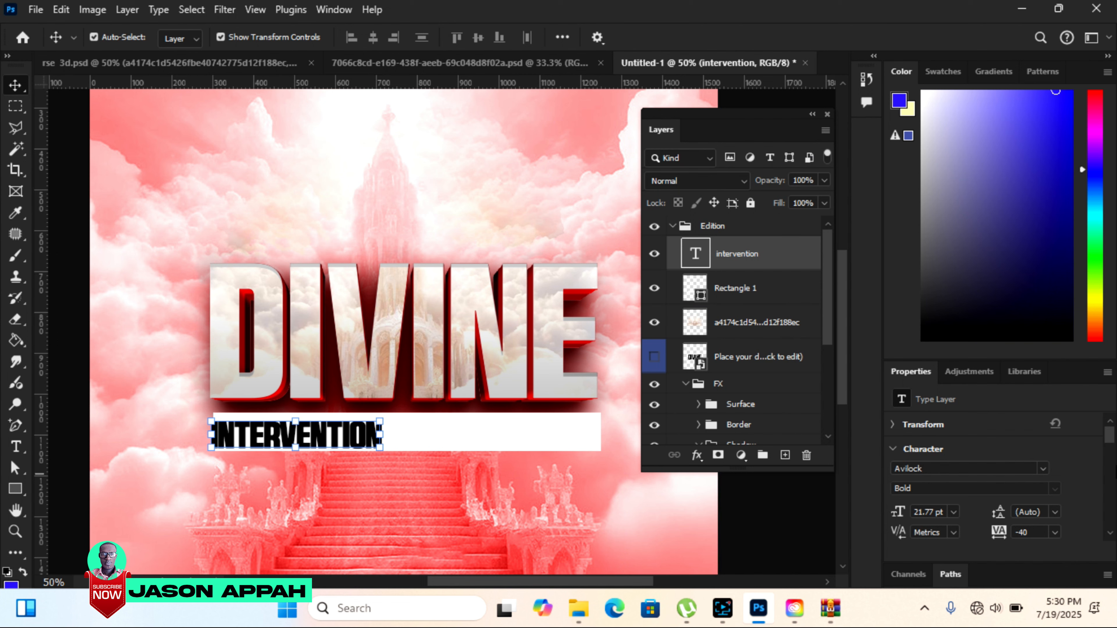
Set the INTERVENTION text colour to dark red 920000, sampled from the side of the DIVINE letters.
drag(1114, 438, 1114, 454)
click(1033, 437)
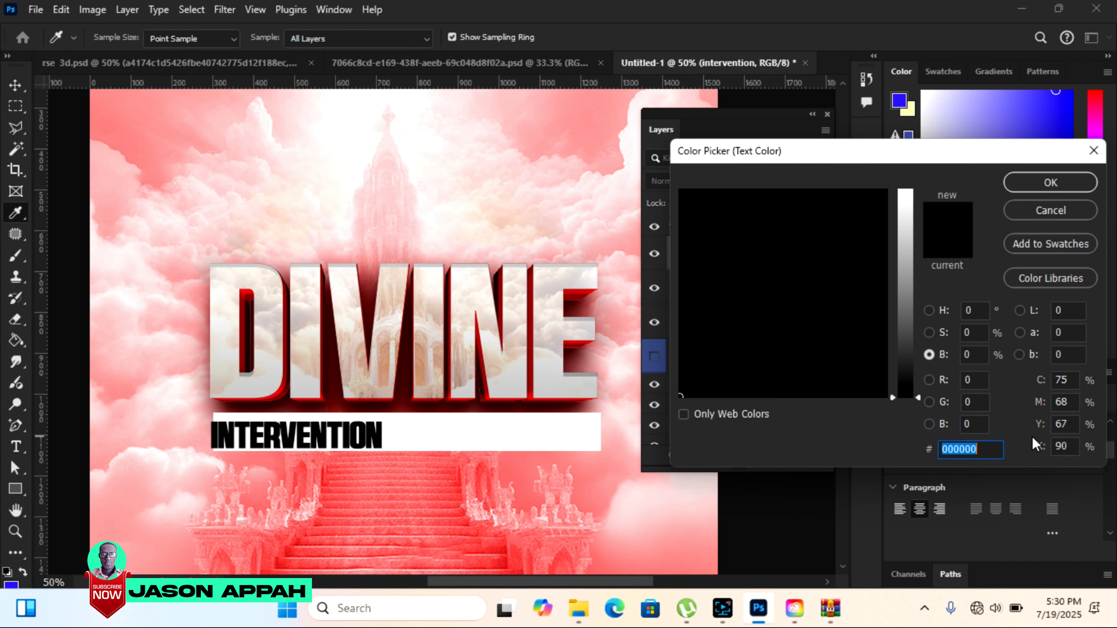
click(538, 312)
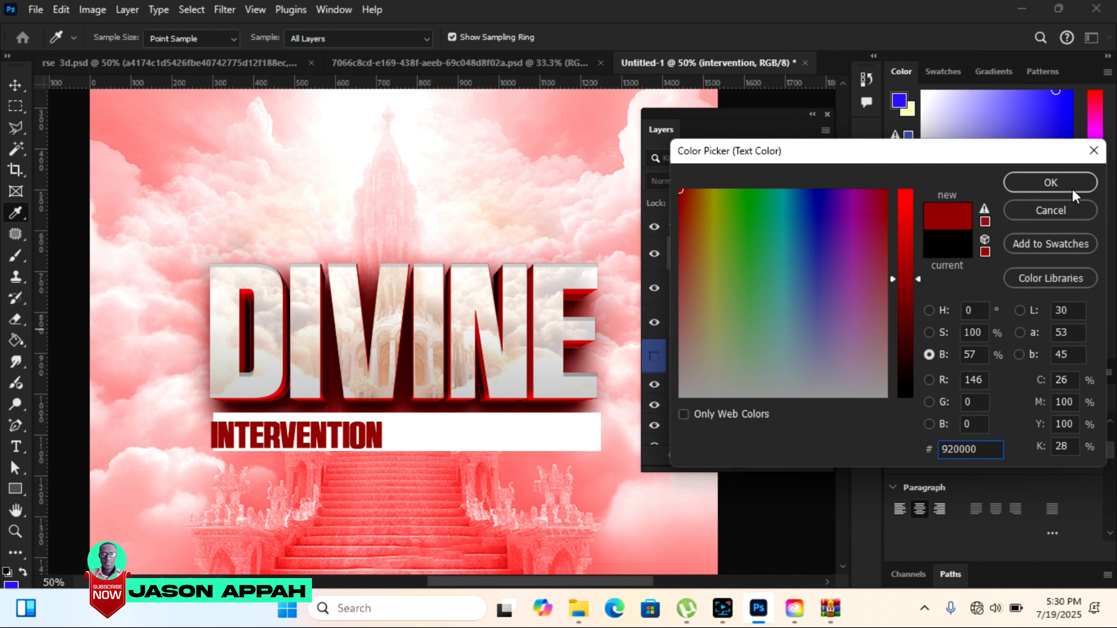
click(1051, 182)
Enlarge the INTERVENTION text to about 49.49 pt so it spans the width of DIVINE, and position it just beneath.
drag(383, 454, 599, 493)
key(Return)
drag(523, 476, 523, 462)
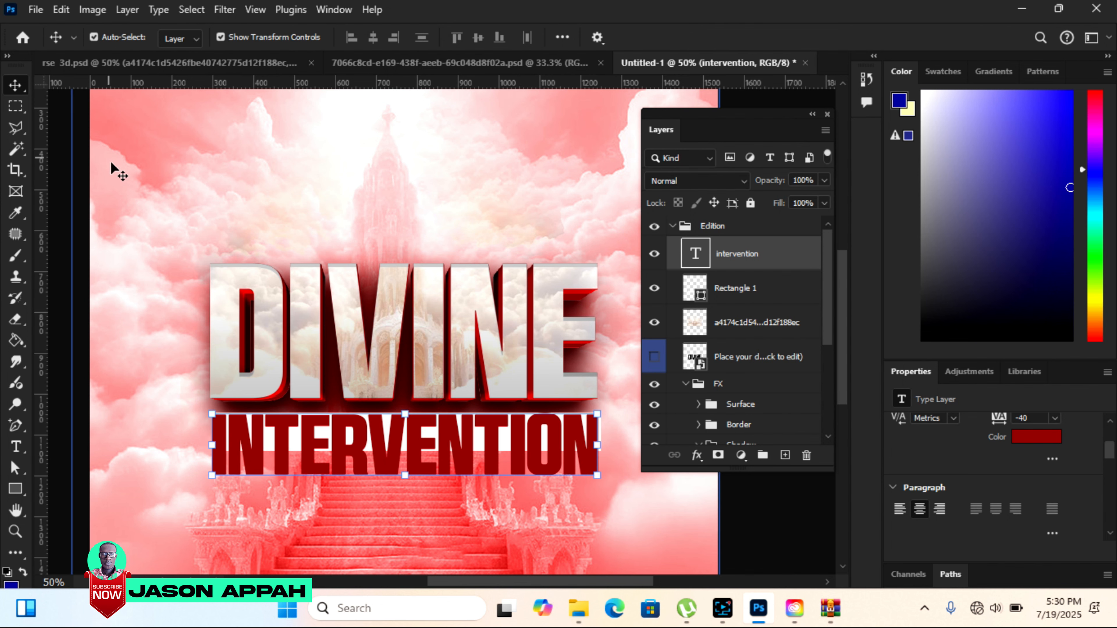
Resize the white rectangle to about 1001 × 180 px so it frames the INTERVENTION text.
click(728, 291)
drag(408, 456, 415, 486)
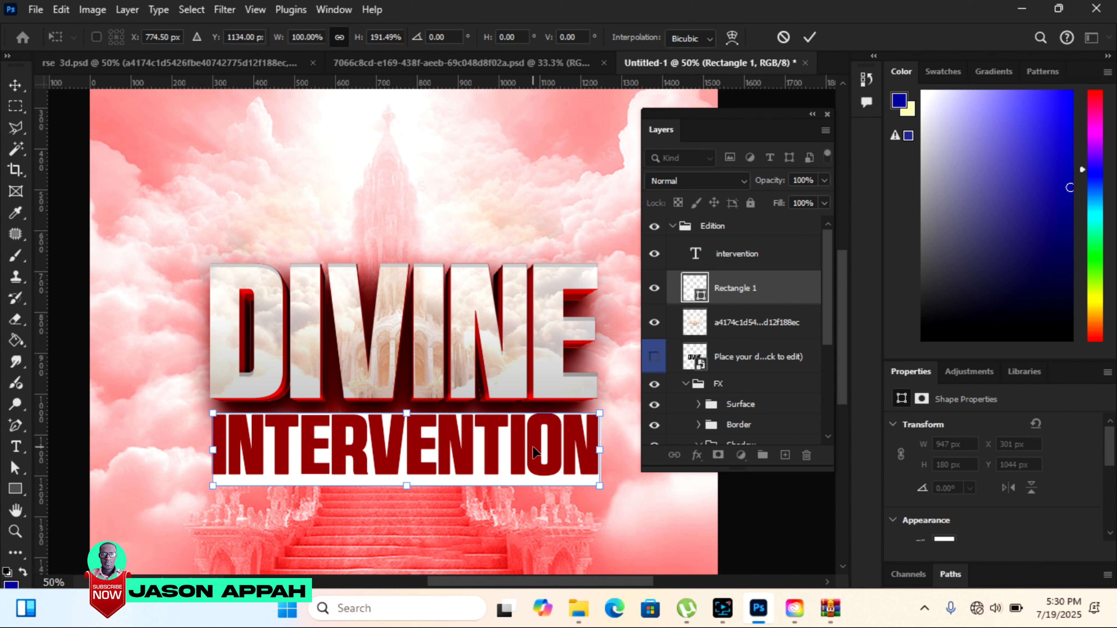
drag(214, 450, 201, 449)
drag(600, 449, 610, 449)
click(813, 37)
Nudge the INTERVENTION text slightly down to centre it vertically in the white rectangle.
click(445, 444)
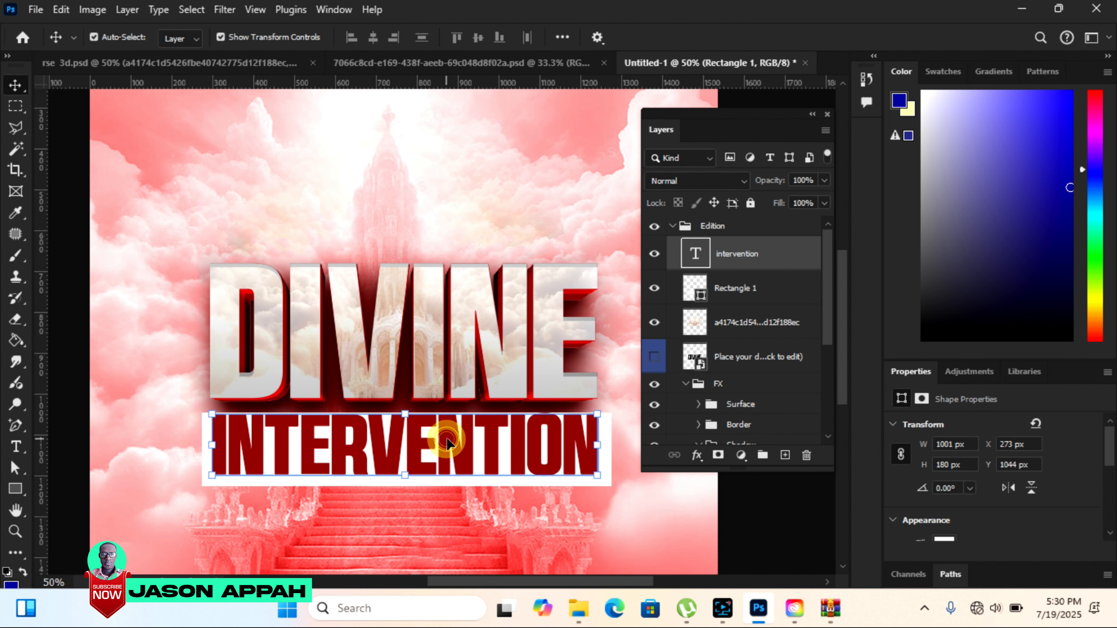
key(Down)
key(Down)
key(Down)
key(Down)
key(Down)
key(Down)
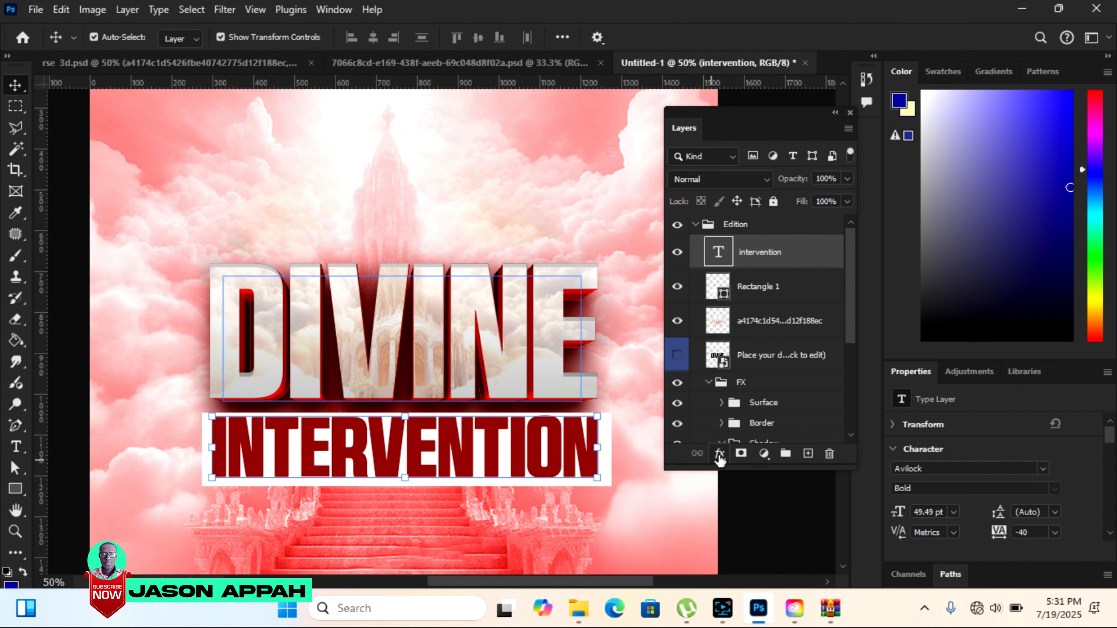
Add a Gradient Overlay to the INTERVENTION text, with the starting stop set to dark red 960000 sampled from the sides of the DIVINE letters.
click(719, 455)
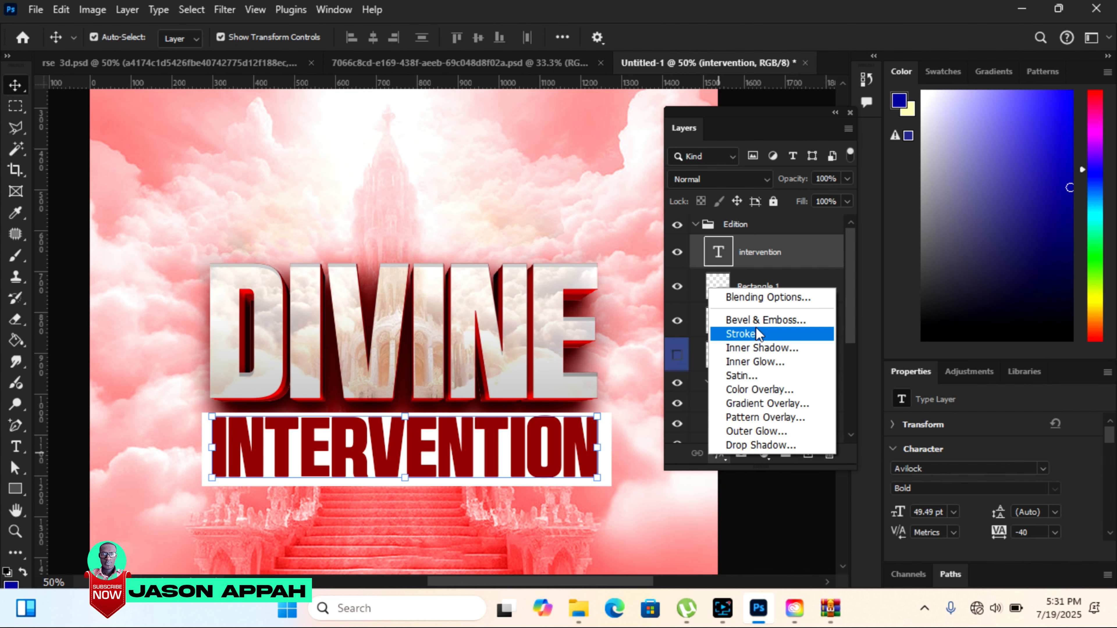
click(754, 404)
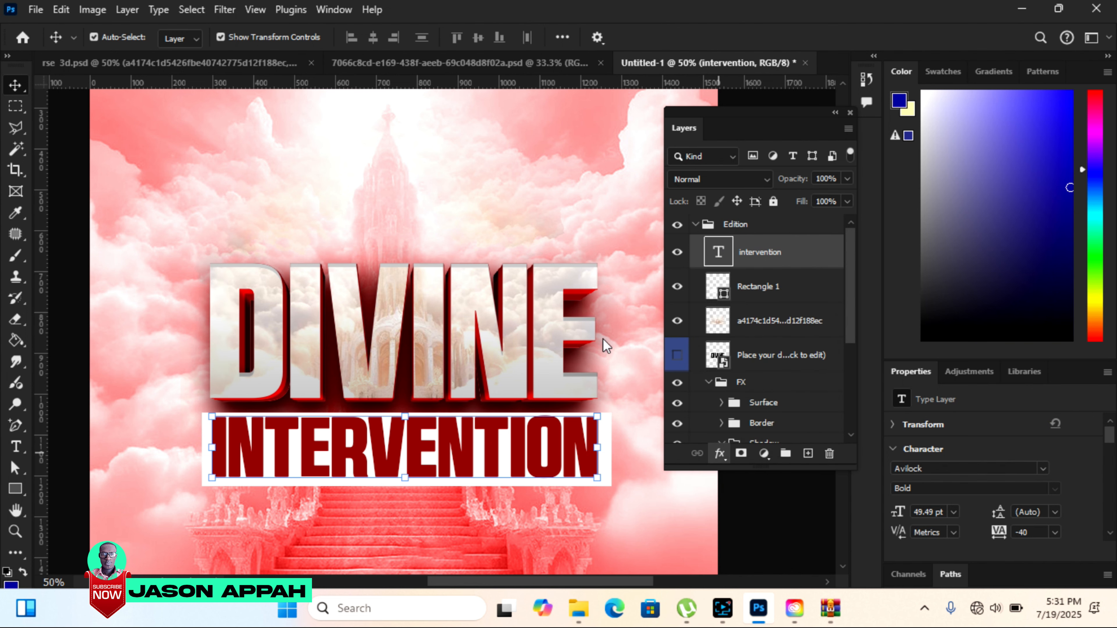
drag(418, 90, 692, 64)
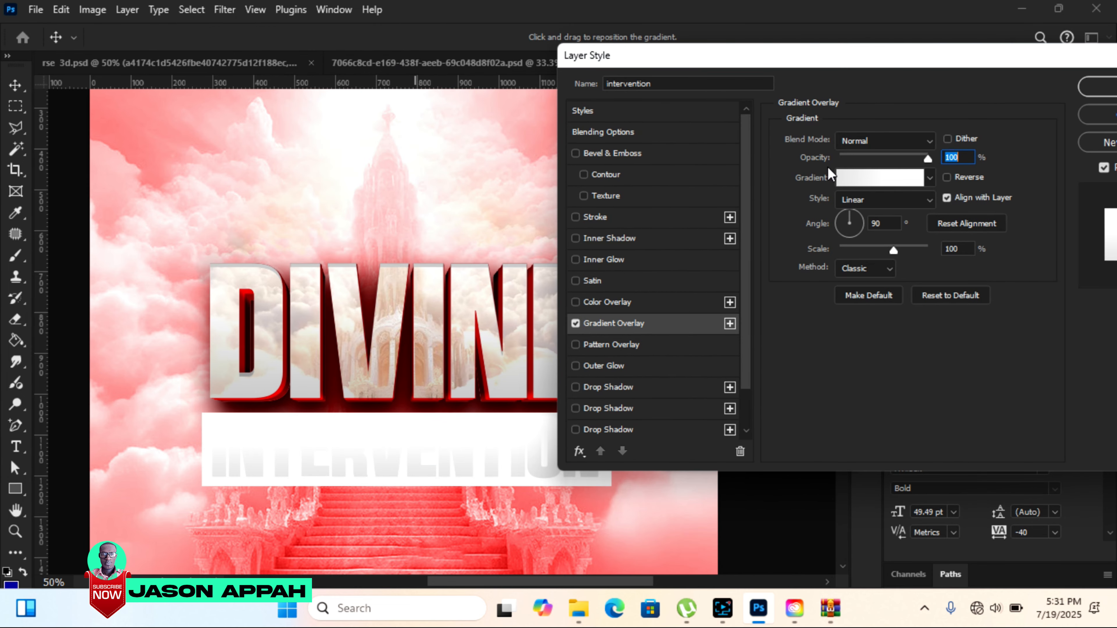
click(876, 178)
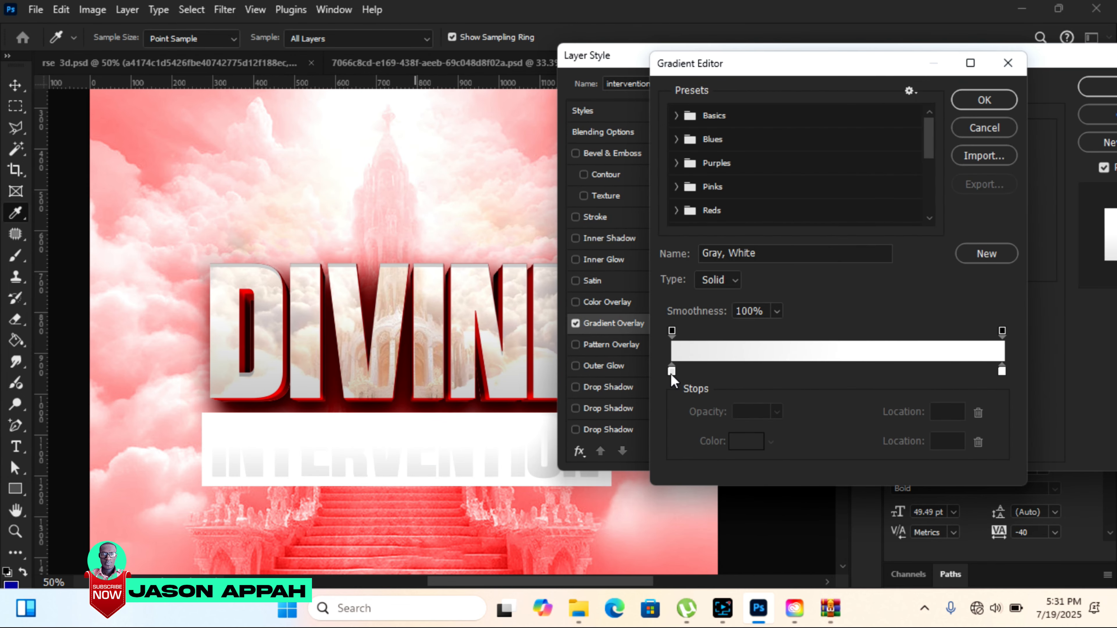
click(671, 371)
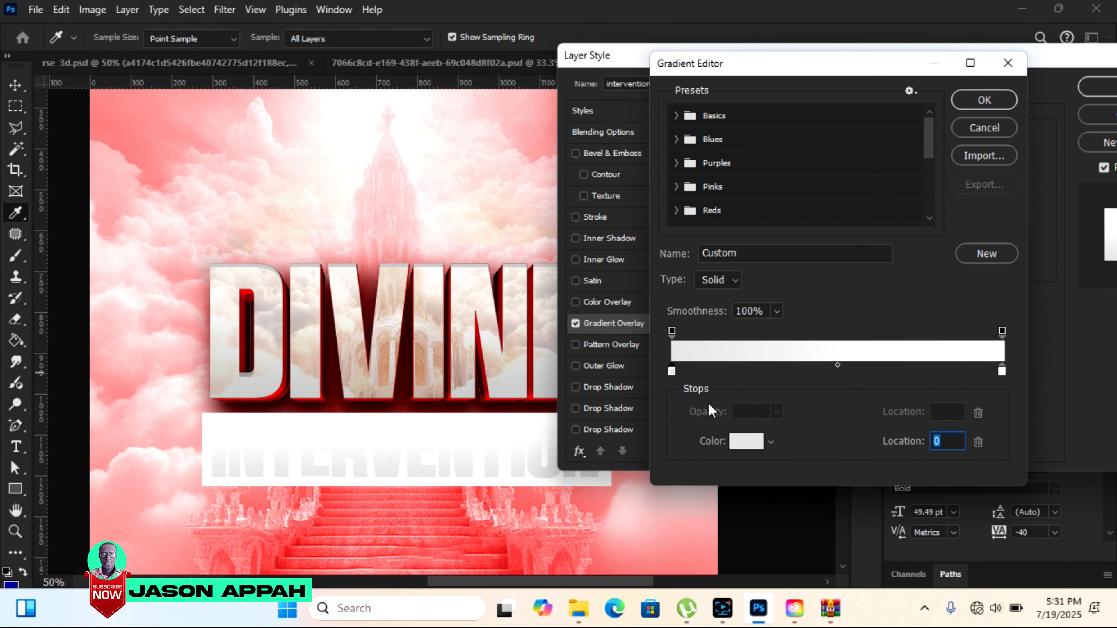
click(747, 441)
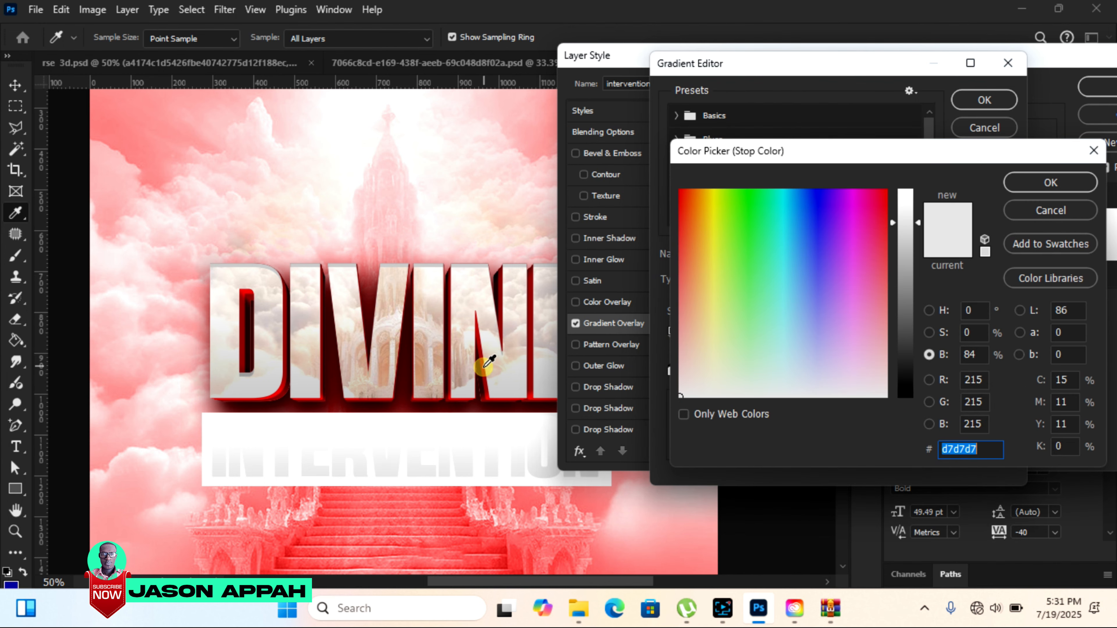
click(485, 368)
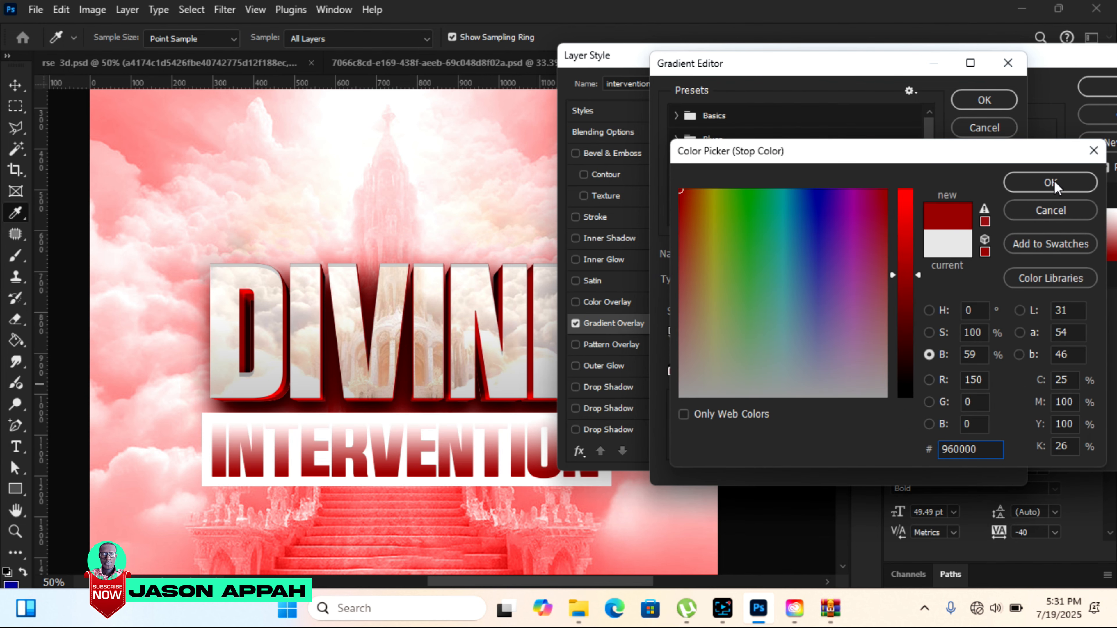
click(1051, 182)
Set the gradient's end stop to deep maroon 420707, sampled from the shaded side of the DIVINE letters, and apply the overlay.
click(1003, 371)
click(749, 441)
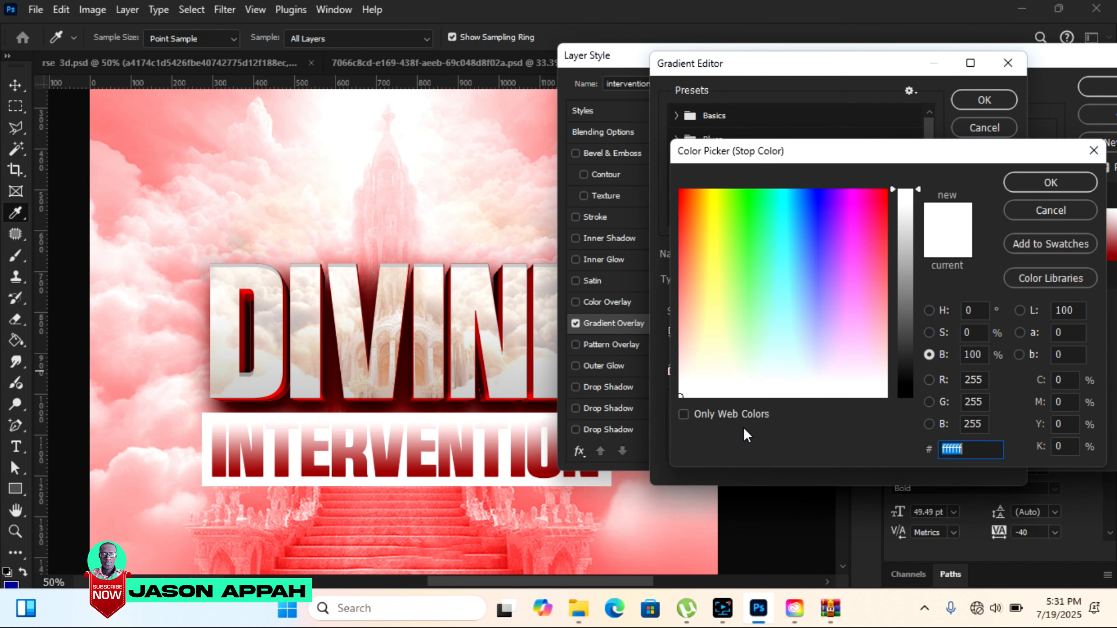
click(402, 359)
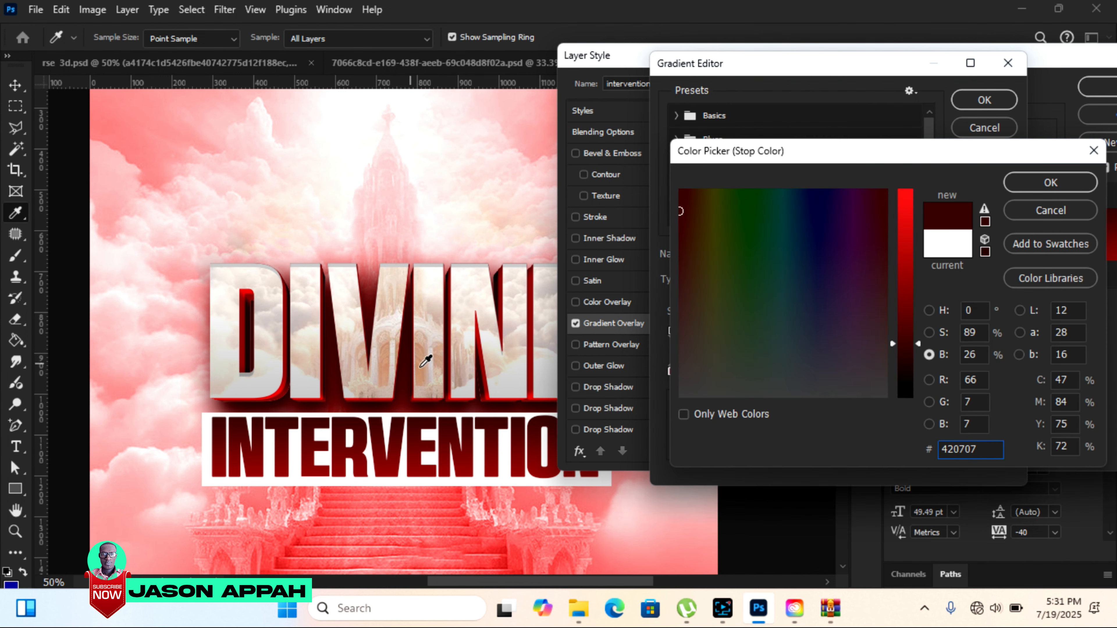
click(1058, 182)
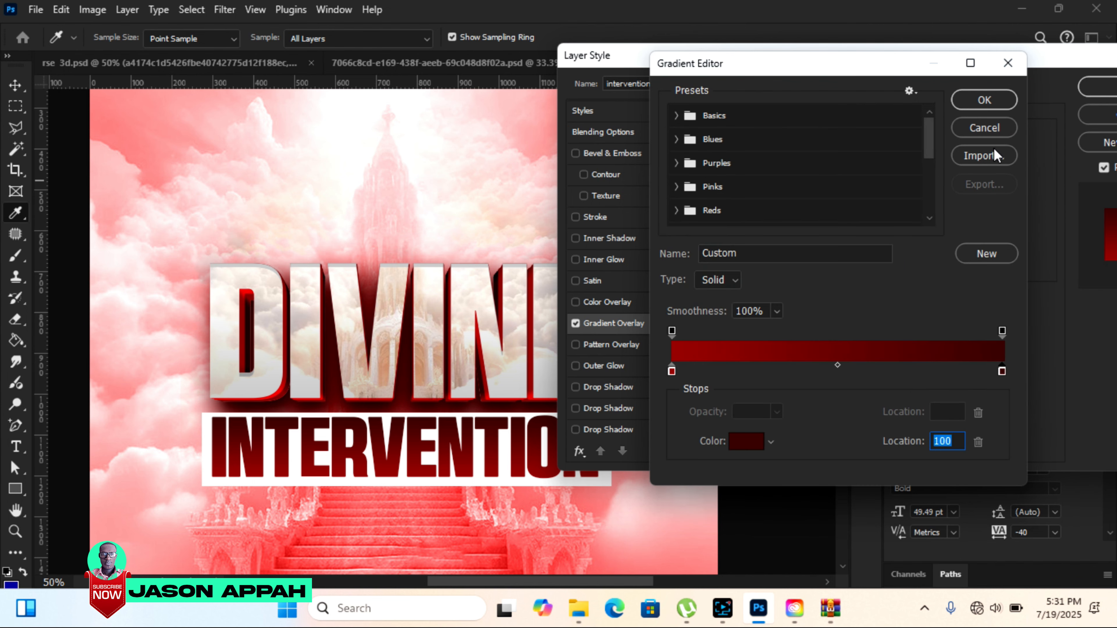
click(985, 99)
click(1099, 91)
Bring the small round logo from rse 3d.psd into the flyer, placed near the top centre above the church spire.
click(416, 117)
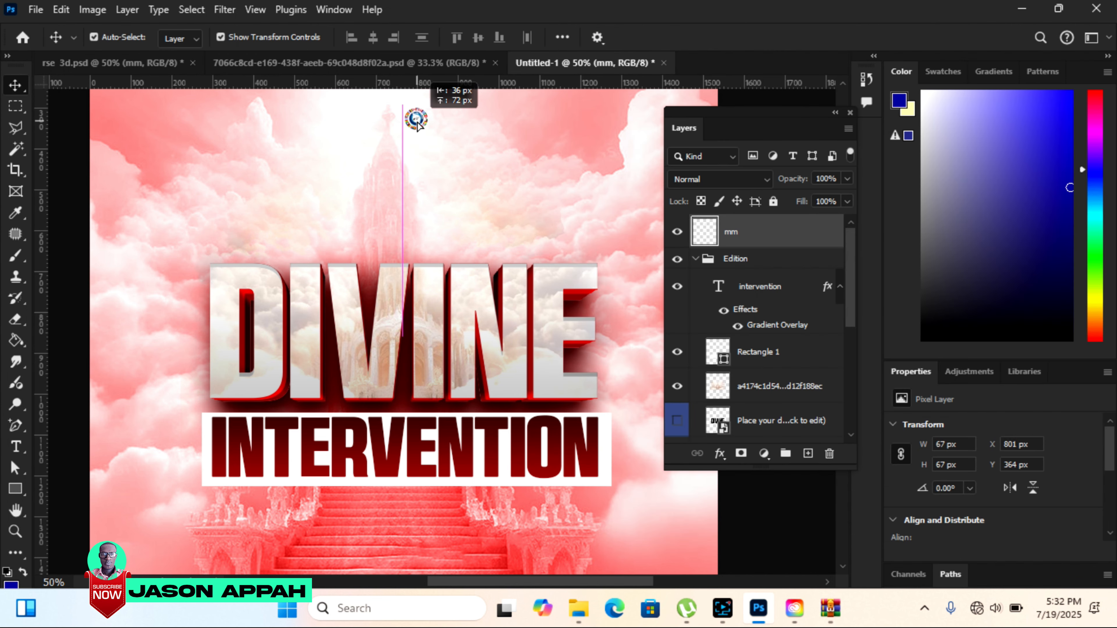
click(15, 531)
click(126, 37)
Copy the REMEMBER HEAVEN MISSIONARY text from rse 3d.psd into the flyer and position it just beneath the round logo.
click(362, 243)
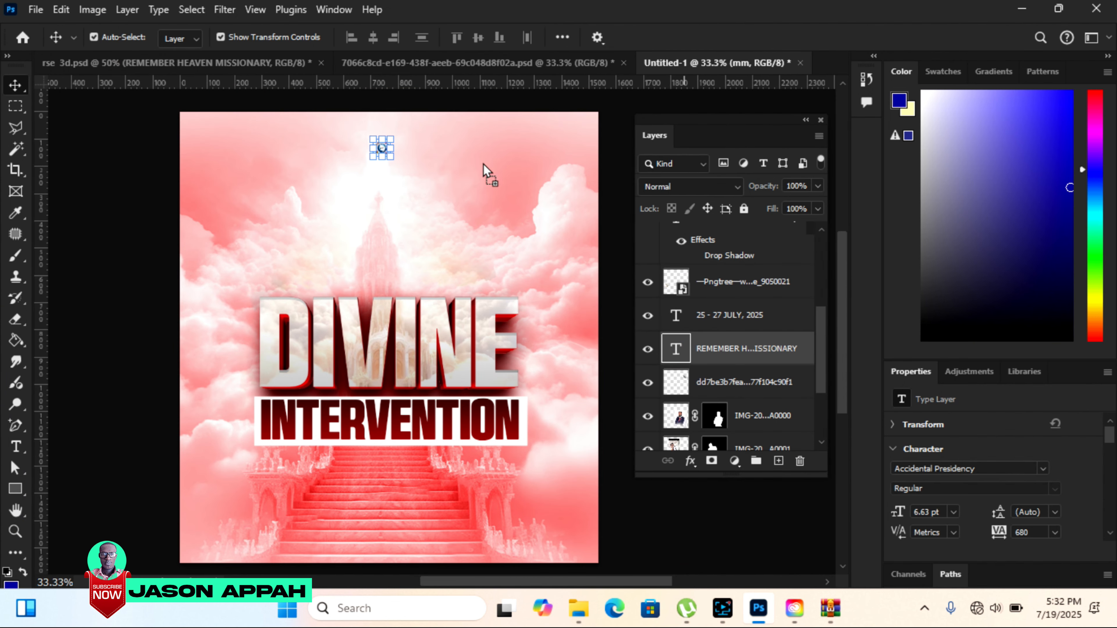
click(394, 187)
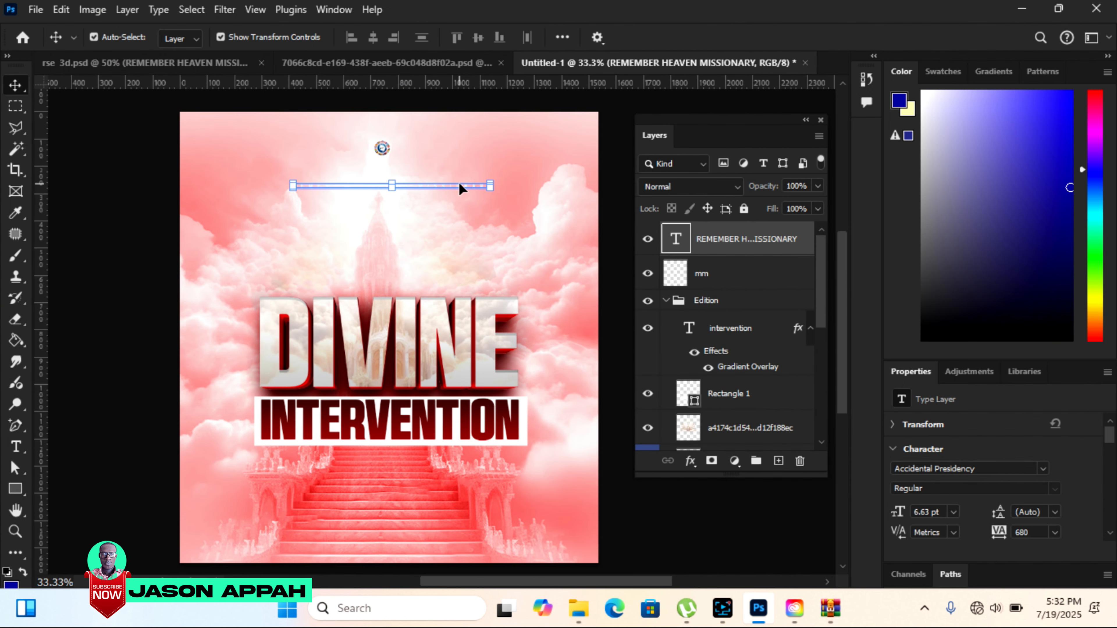
drag(460, 184, 454, 168)
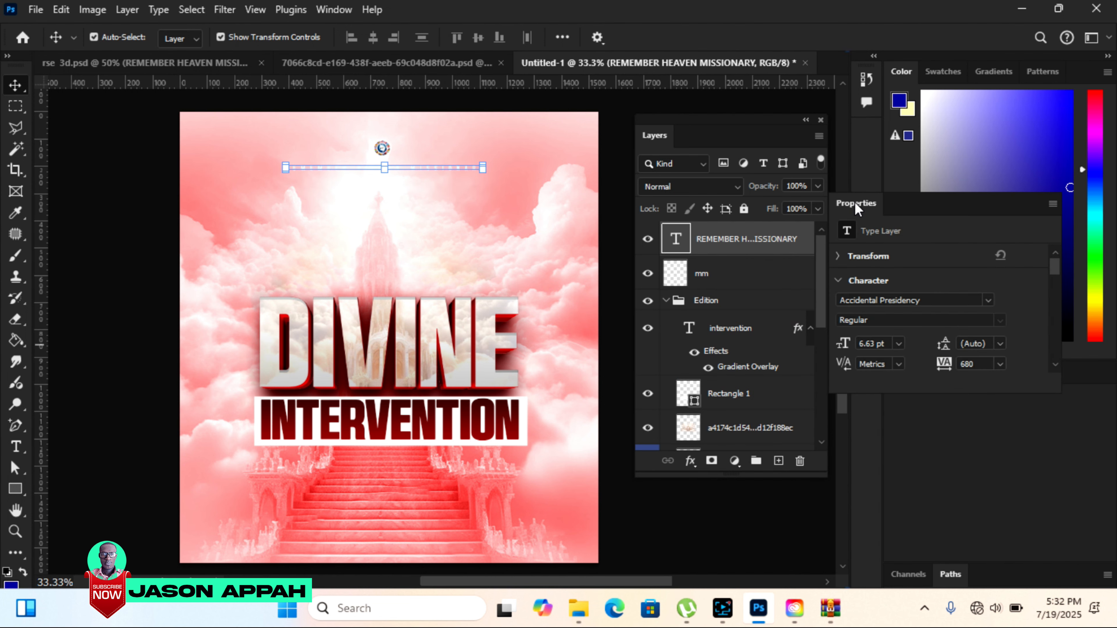
Increase the tracking of the REMEMBER HEAVEN MISSIONARY text to 800.
drag(855, 202, 857, 219)
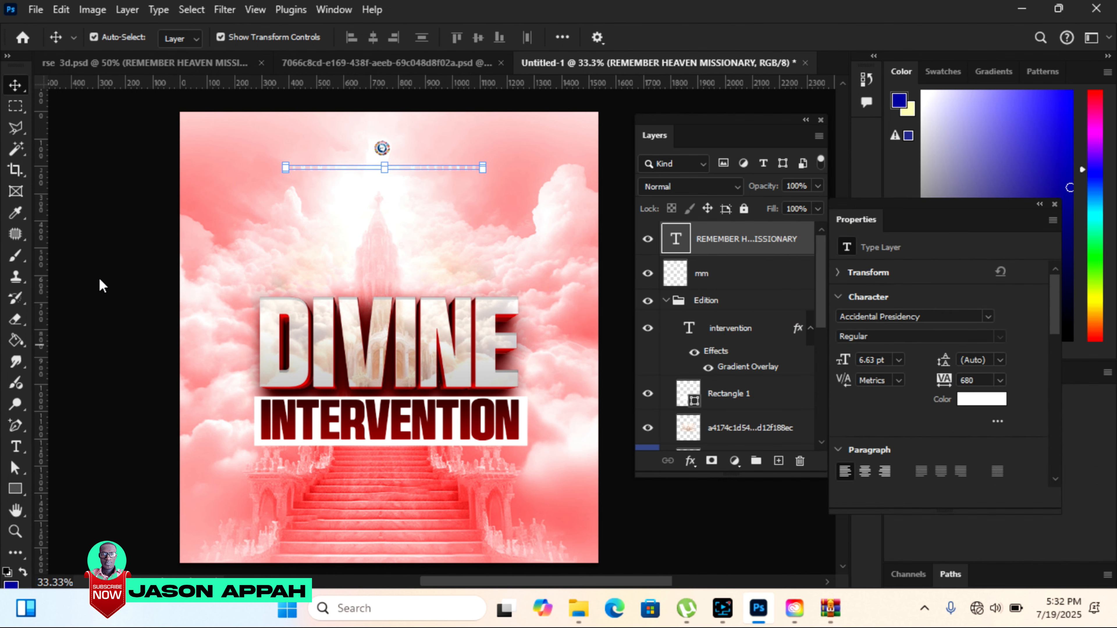
click(612, 134)
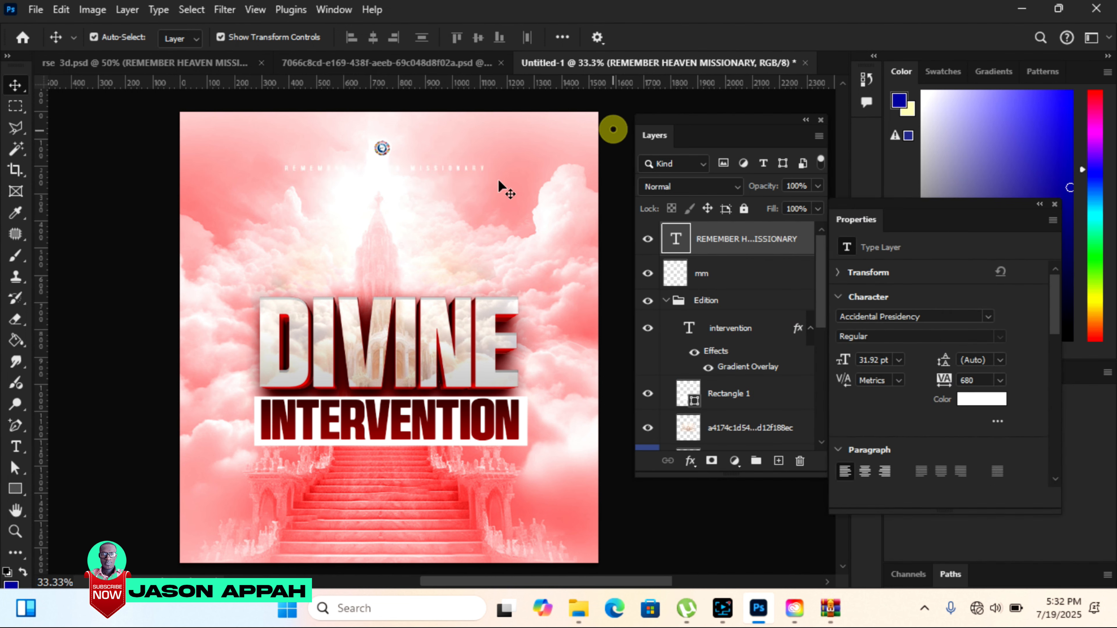
click(461, 167)
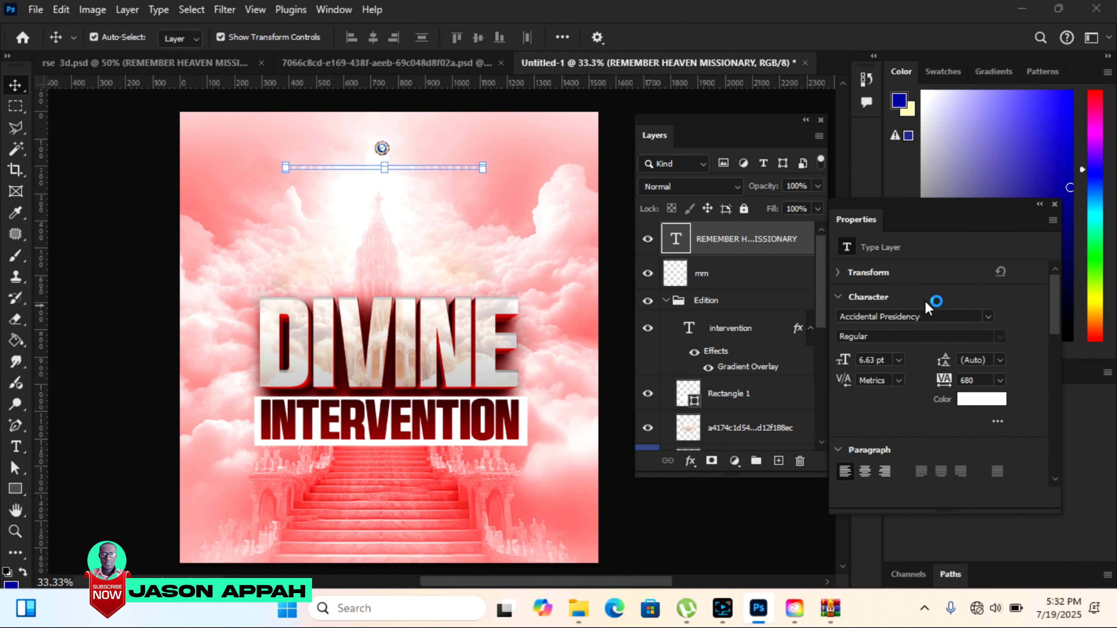
drag(1055, 298, 1055, 308)
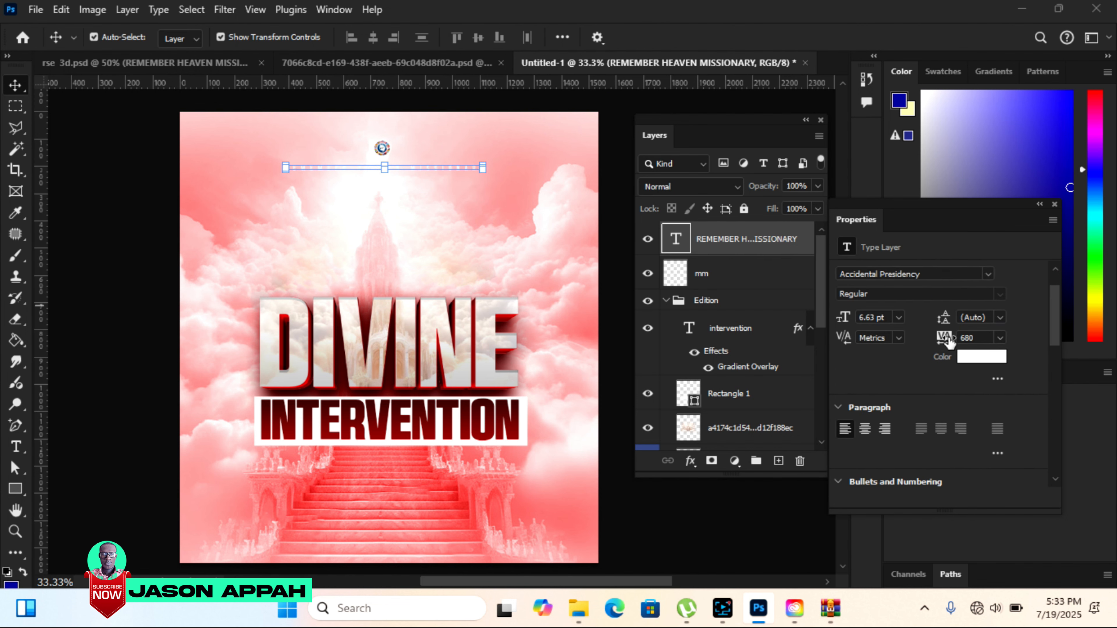
mouse_move(945, 339)
mouse_down()
mouse_move(961, 339)
mouse_move(950, 339)
mouse_up()
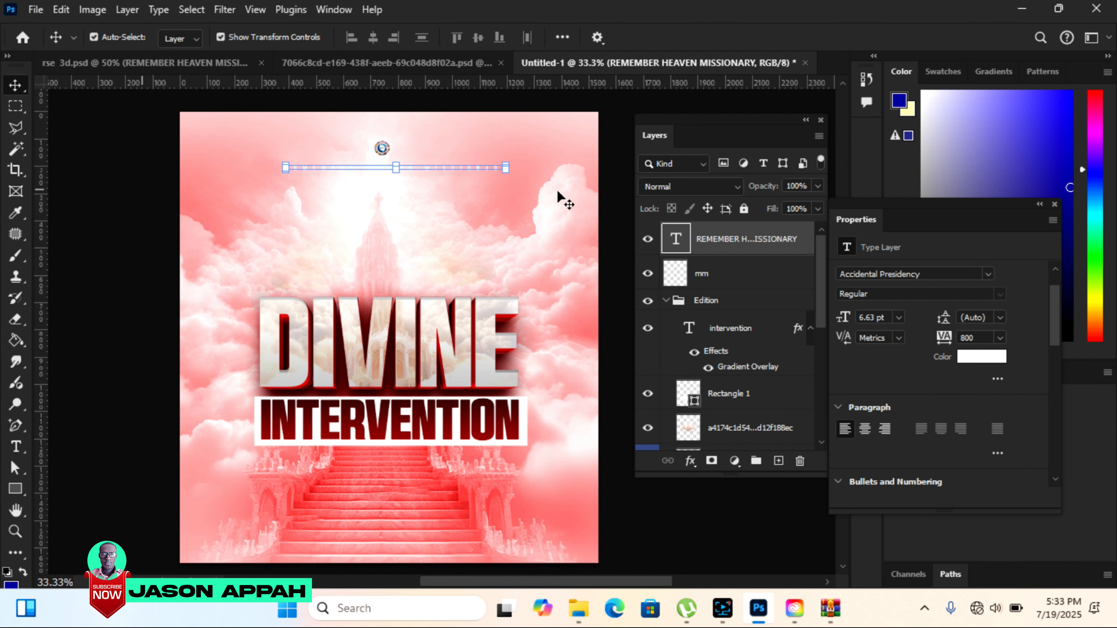
Set the REMEMBER HEAVEN MISSIONARY text colour to dark maroon 4c0606, sampled from INTERVENTION, and centre the logo above it.
click(980, 357)
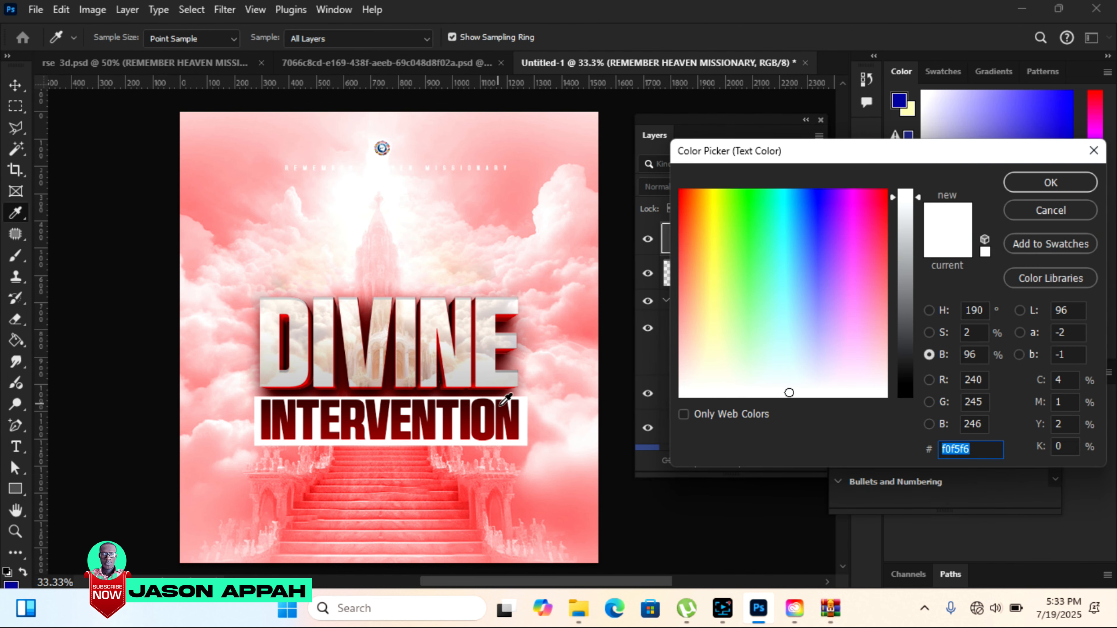
click(504, 398)
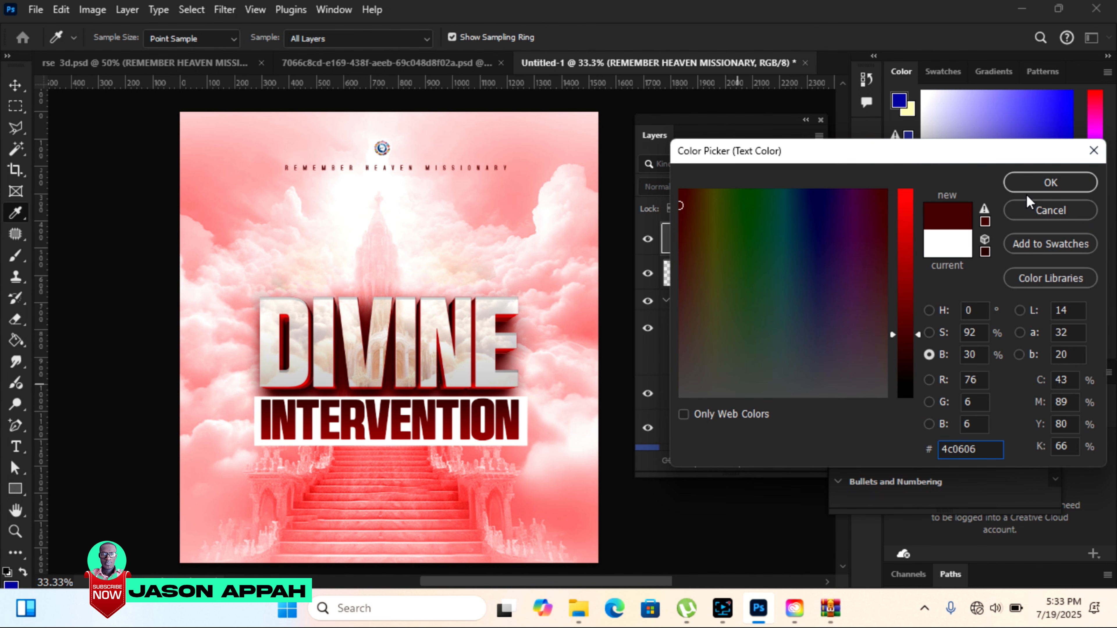
click(1030, 182)
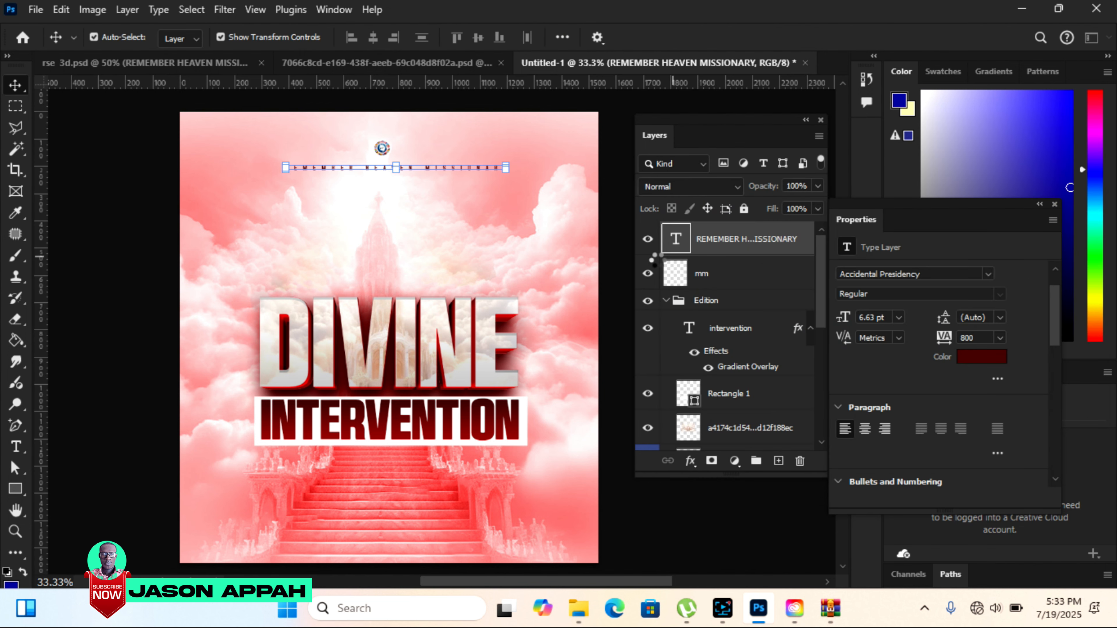
click(96, 196)
click(382, 148)
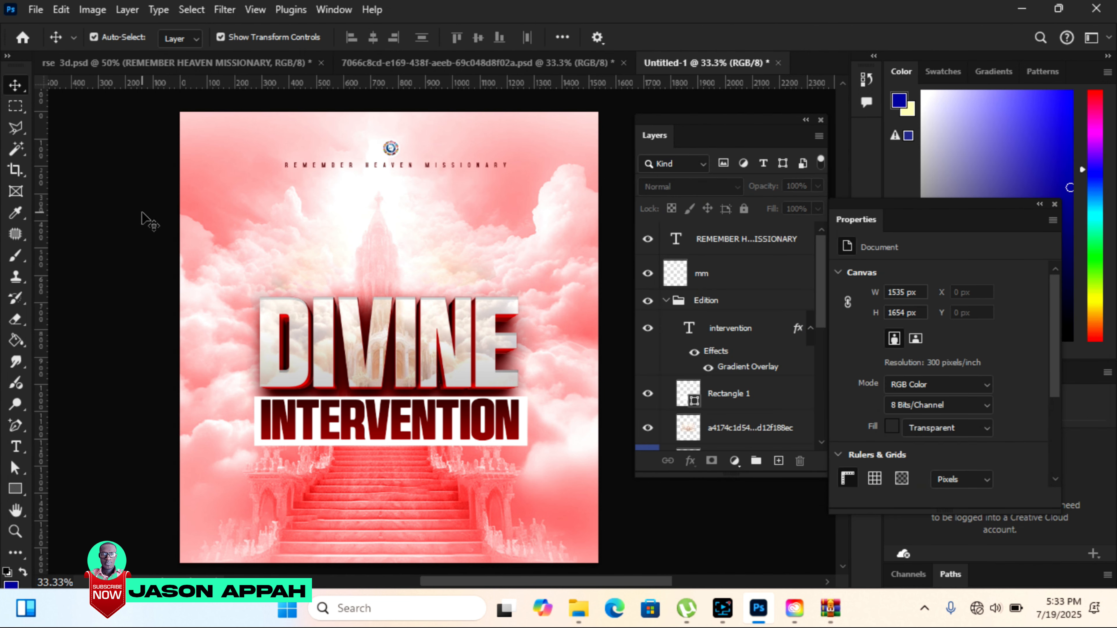
Copy the cut-out portrait of the man with crossed arms and clerical collar from rse 3d.psd into the flyer, over the DIVINE text.
click(192, 63)
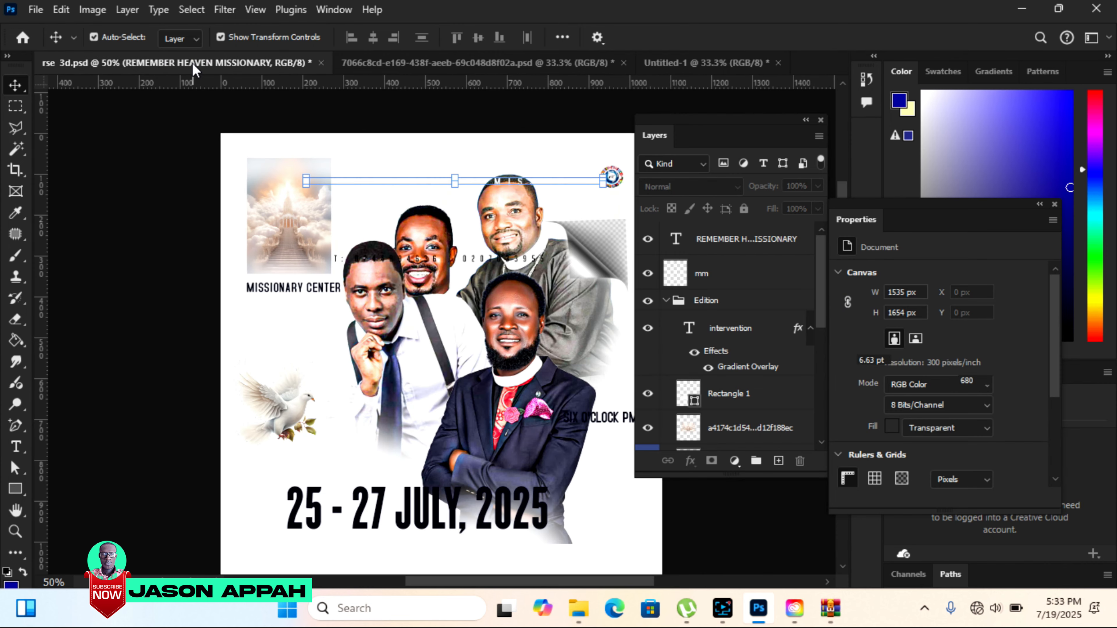
drag(486, 427, 412, 239)
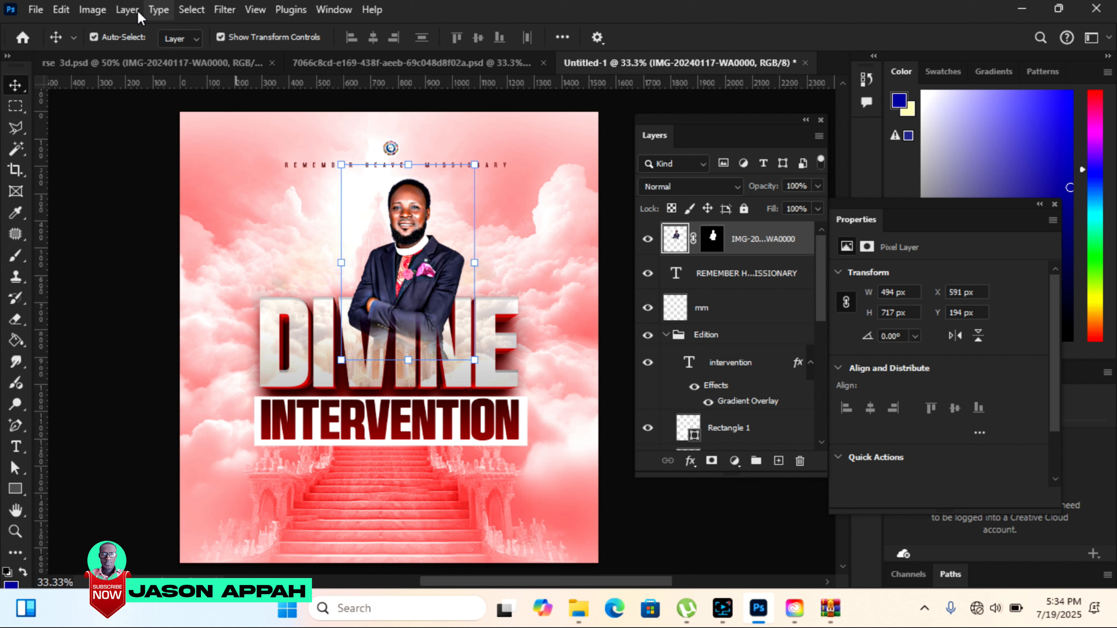
Sharpen the portrait's detail in the Camera Raw Filter with Texture +100 and Clarity +52.
click(222, 9)
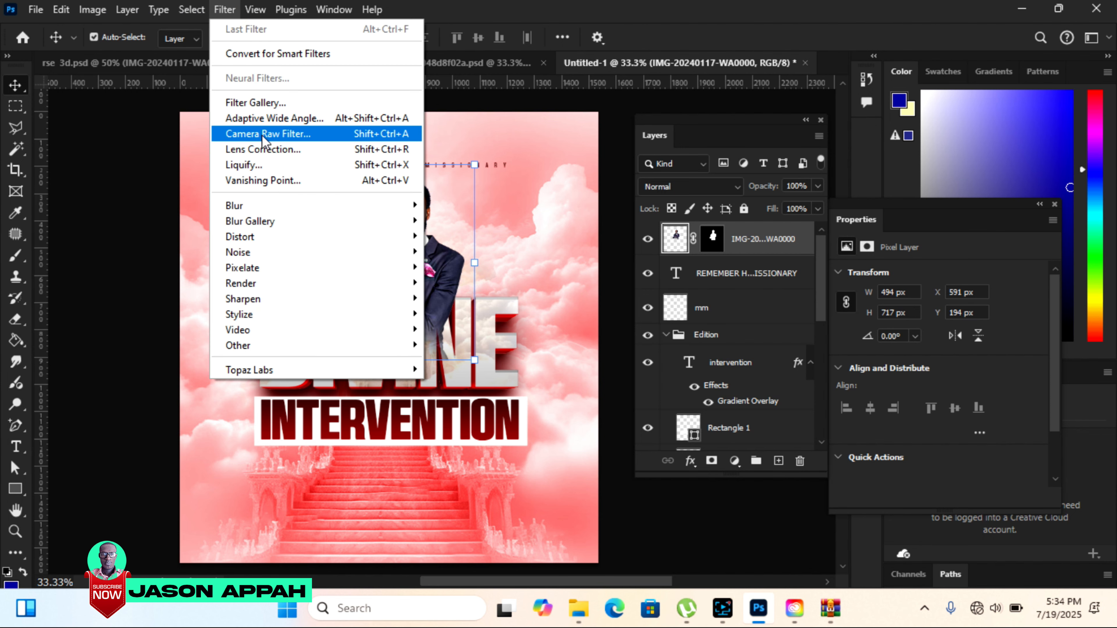
click(287, 134)
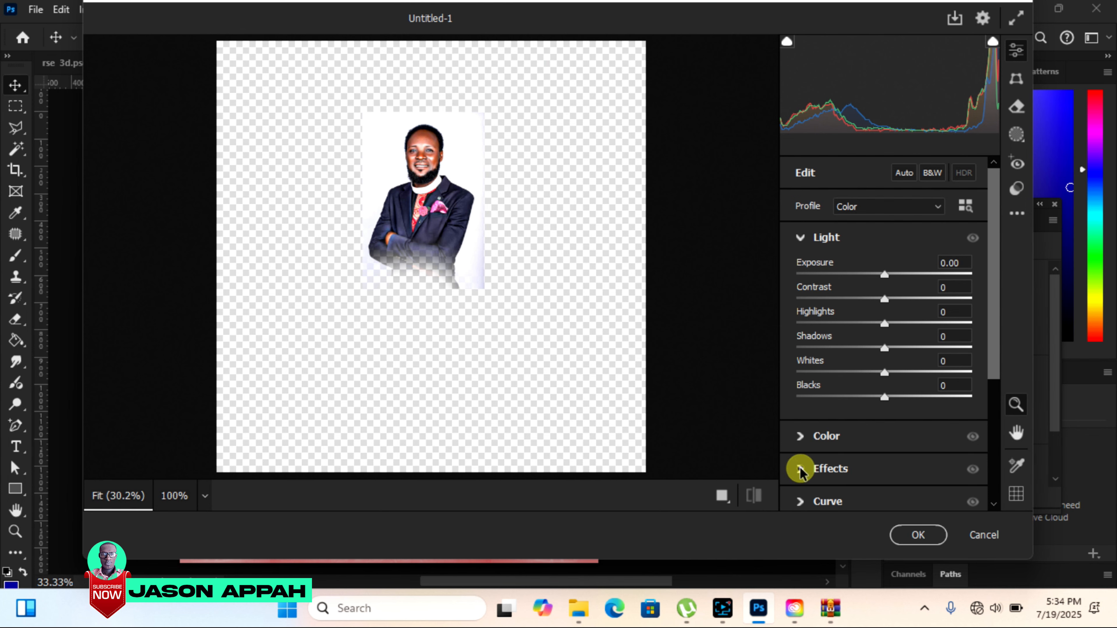
click(801, 468)
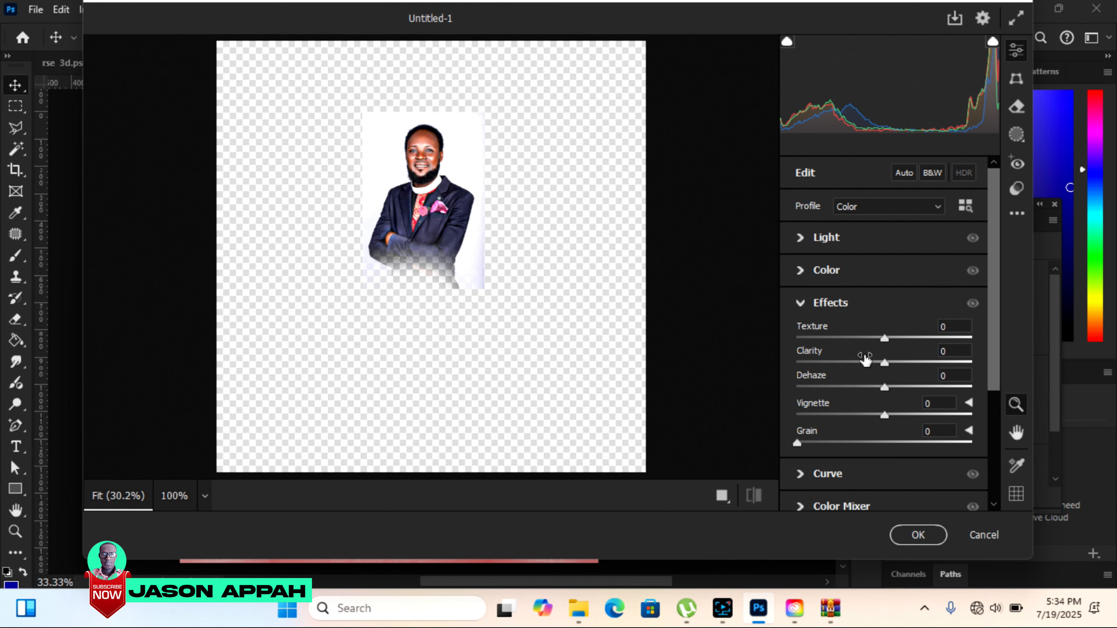
click(889, 348)
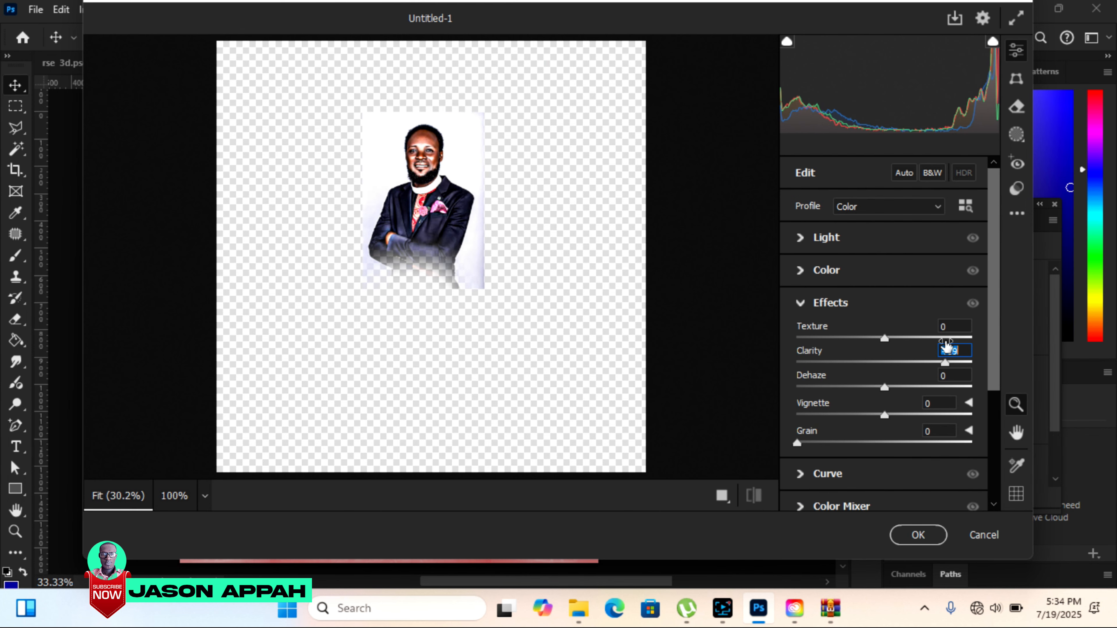
double_click(886, 345)
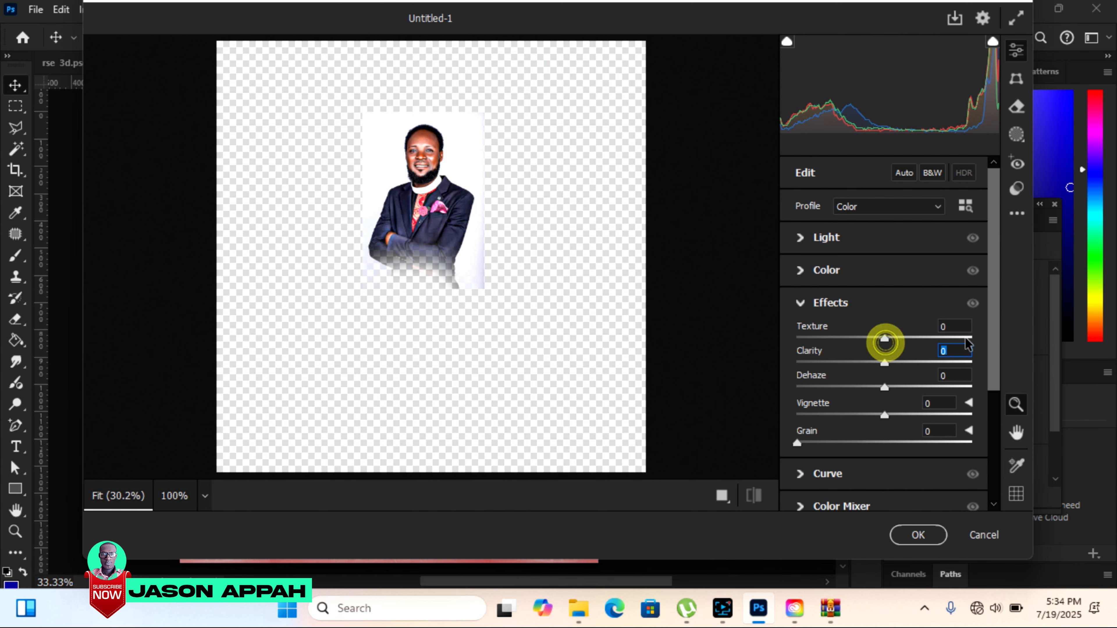
drag(884, 338, 986, 345)
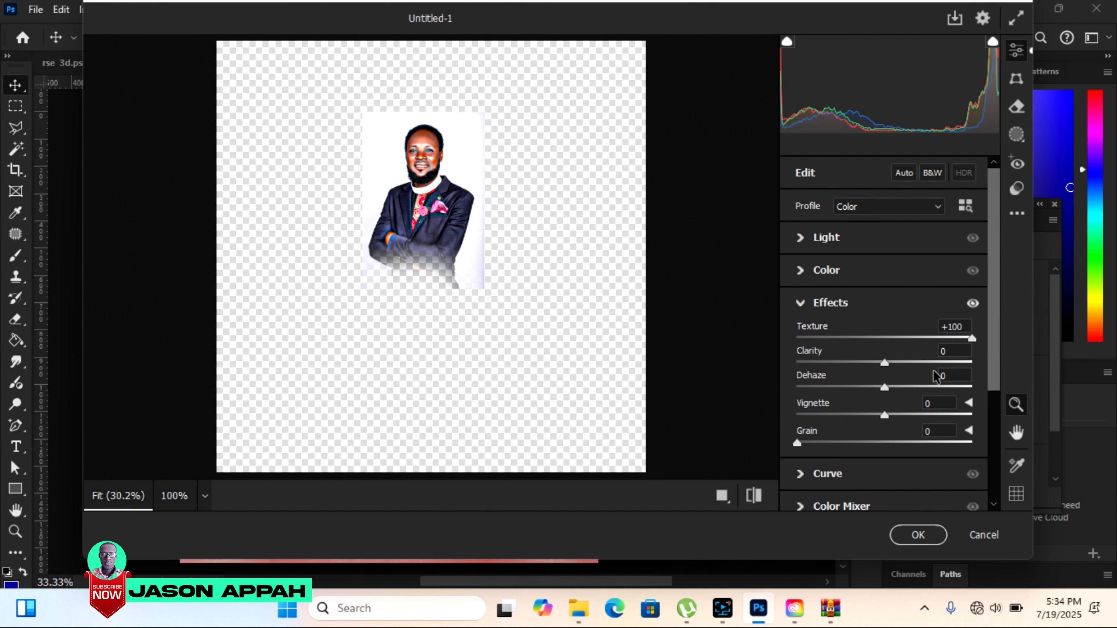
drag(886, 365, 929, 365)
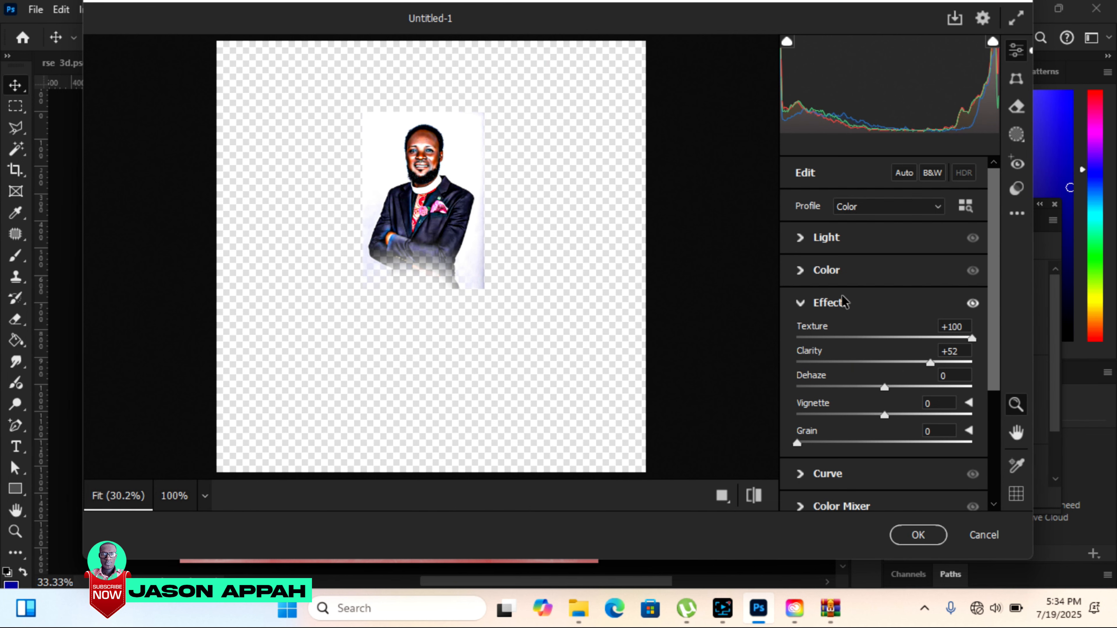
Raise the portrait's exposure slightly and apply the Camera Raw adjustments.
click(801, 237)
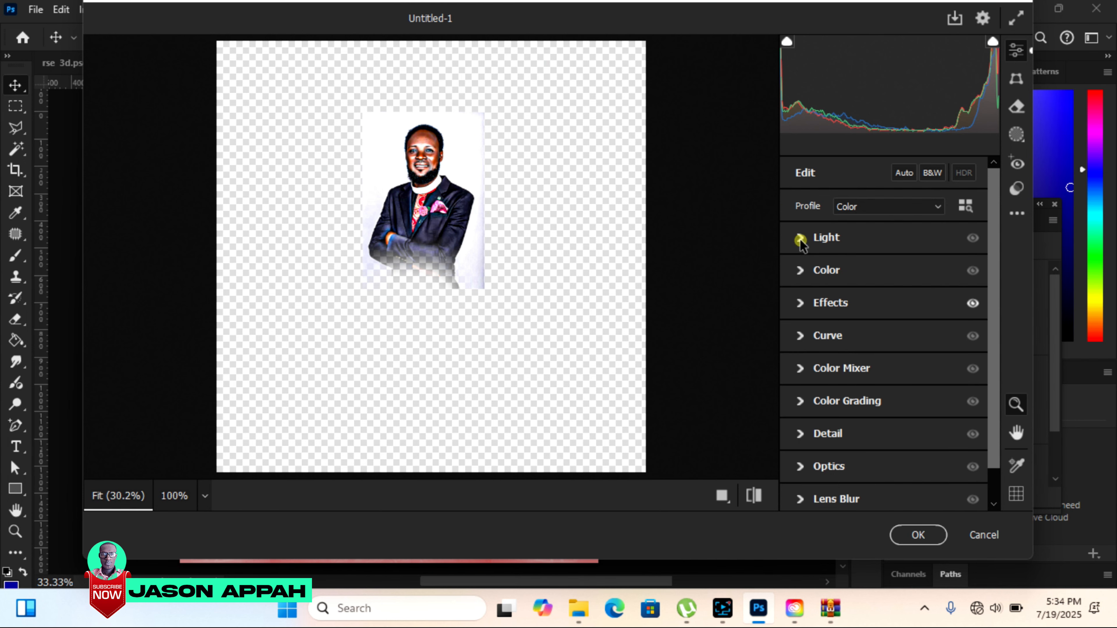
click(801, 240)
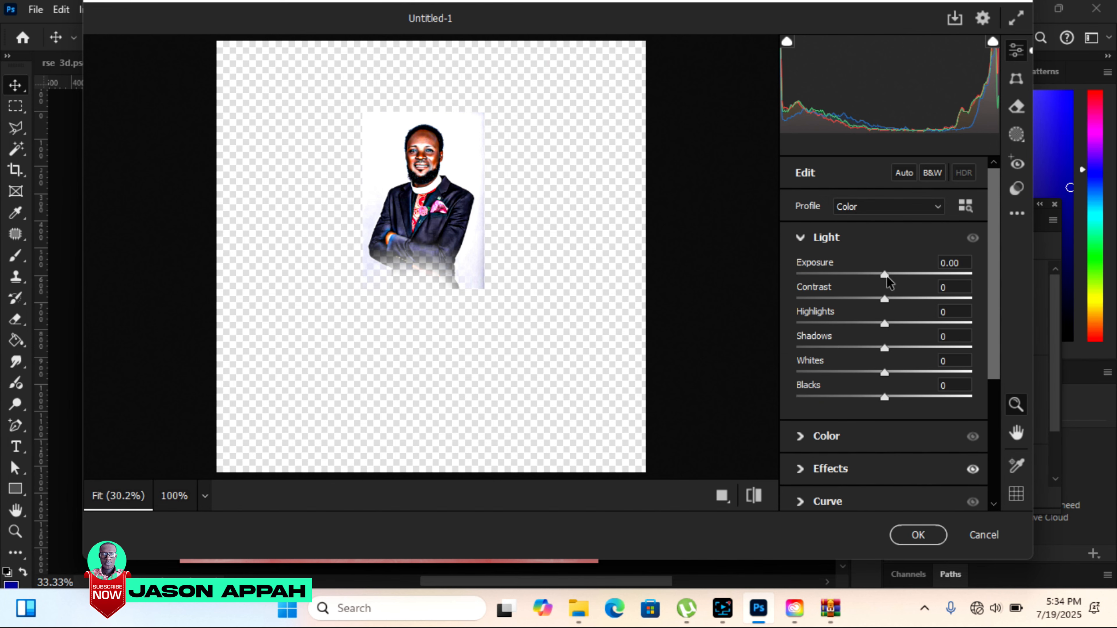
drag(886, 276, 889, 277)
click(915, 533)
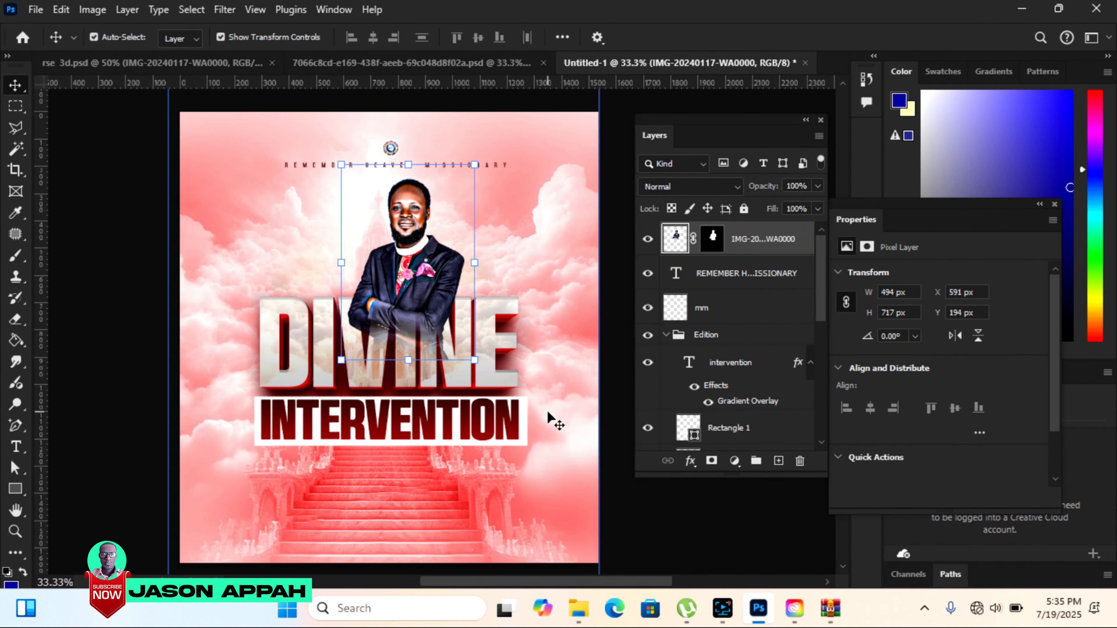
Reposition the crossed-arms portrait over the left half of DIVINE and move its layer down the stack, behind the title.
drag(434, 321, 369, 324)
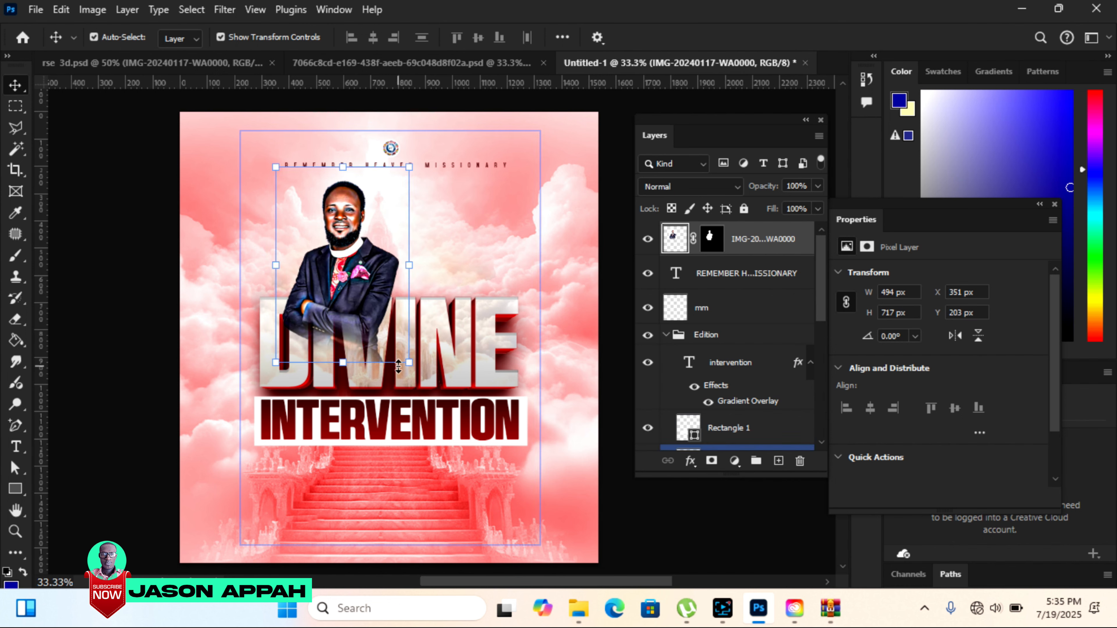
mouse_move(363, 284)
mouse_down()
mouse_move(389, 239)
mouse_move(373, 282)
mouse_up()
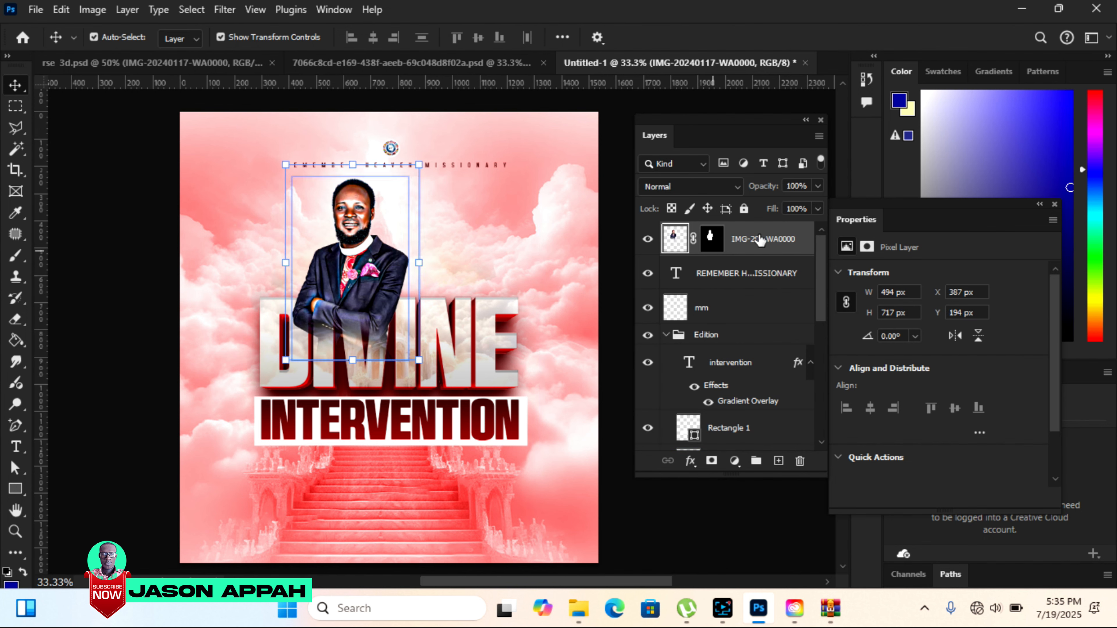
drag(760, 239, 748, 484)
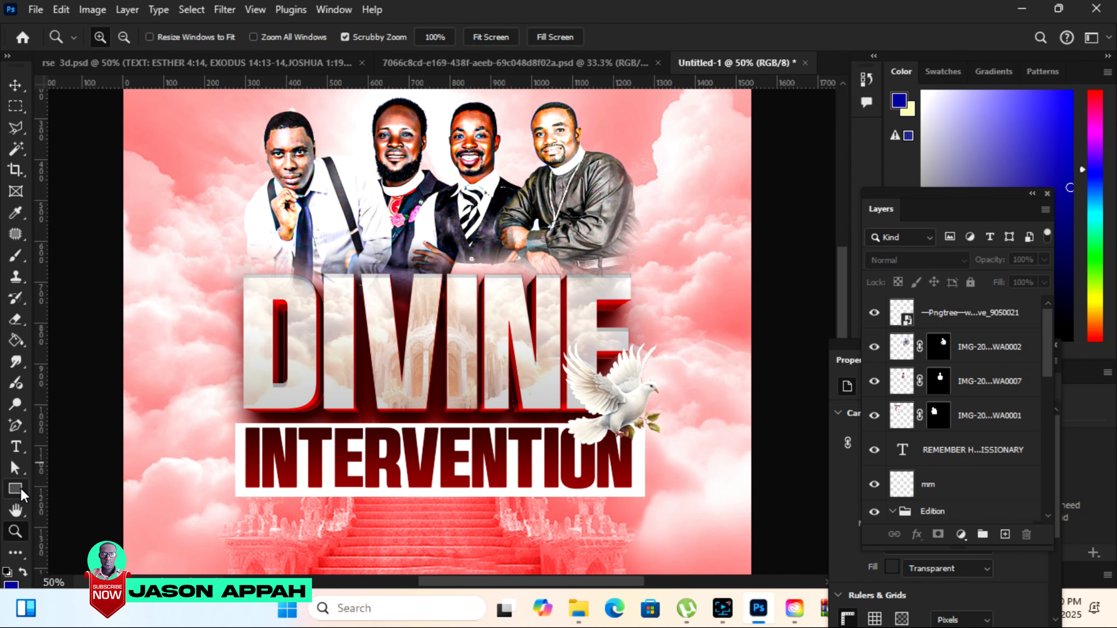
Draw a dark maroon rectangle about 1003 × 46 px directly beneath the white INTERVENTION box.
click(16, 489)
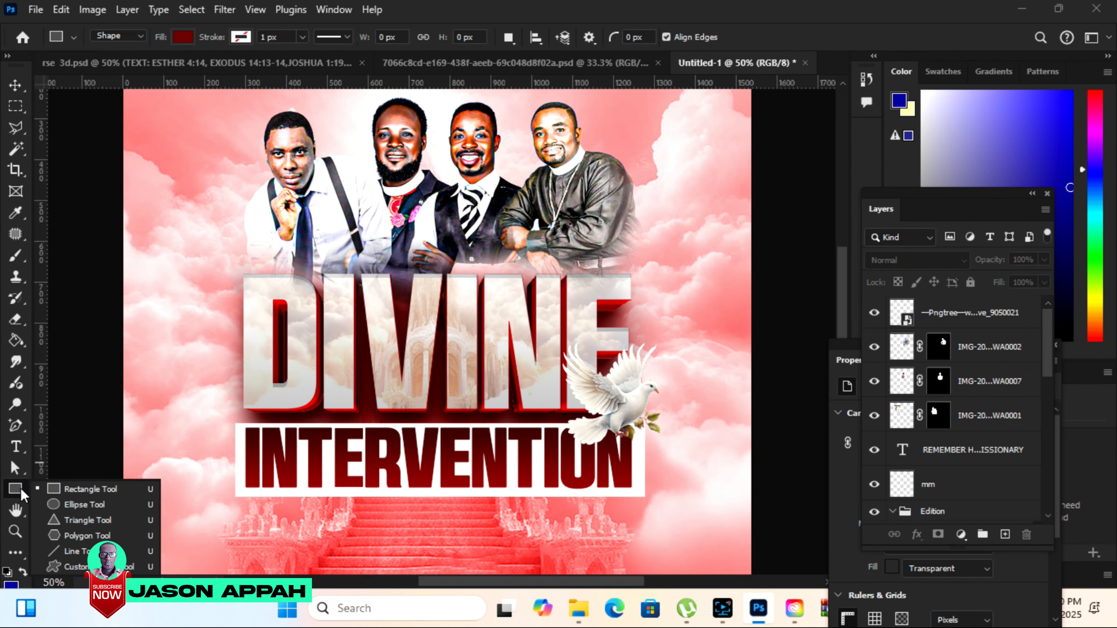
click(70, 490)
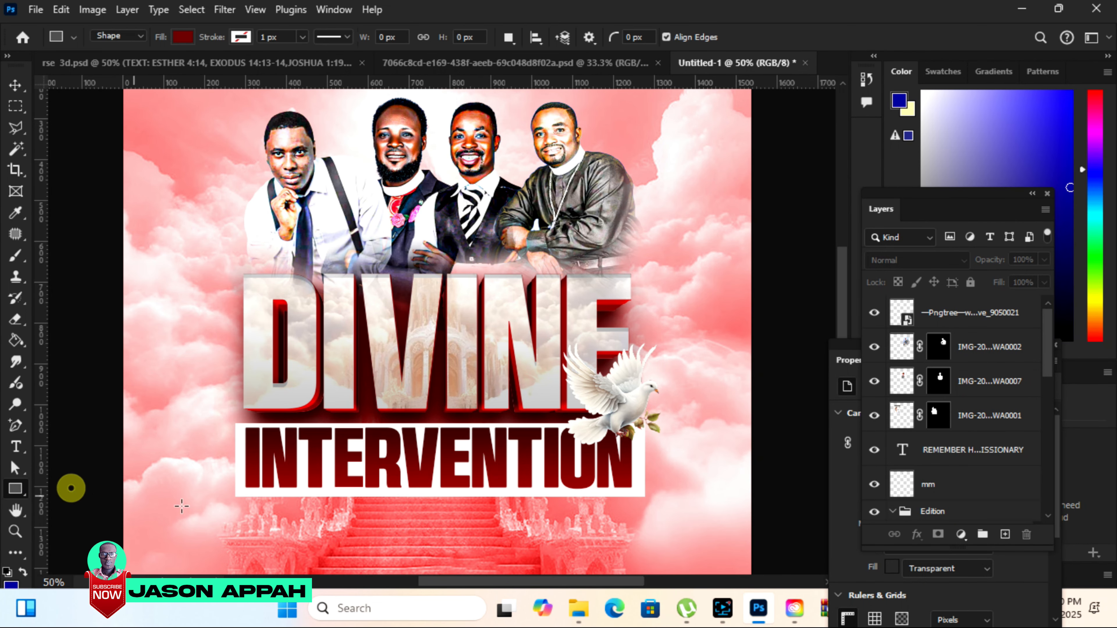
drag(236, 503, 644, 521)
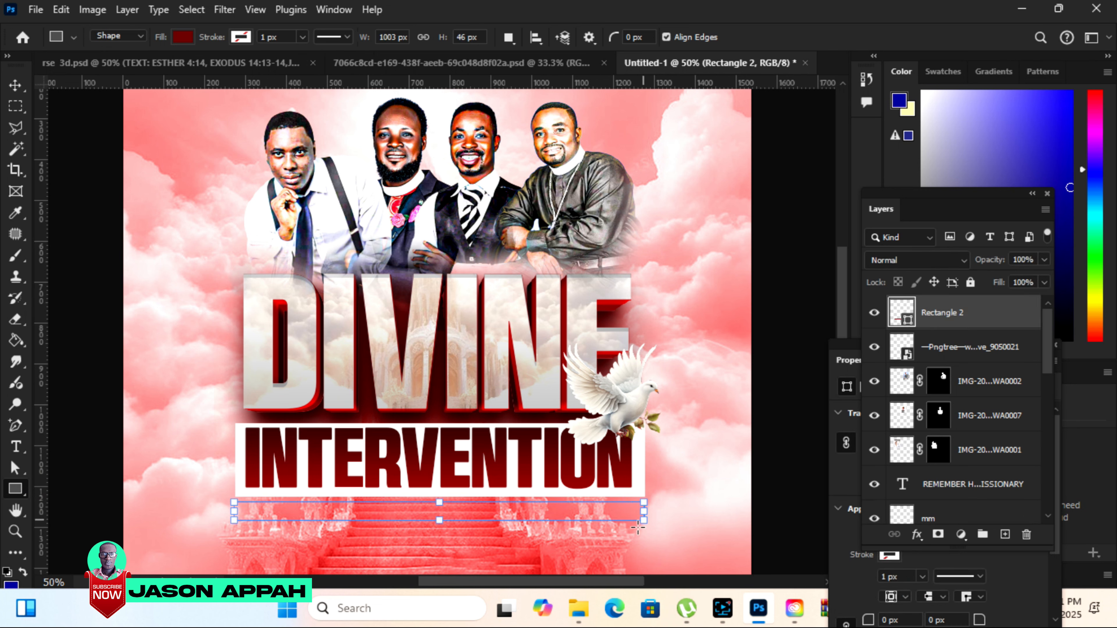
Copy the TEXT: ESTHER 4:14, EXODUS 14:13-14,JOSHUA 1:19 line from rse 3d.psd onto the flyer's maroon bar.
click(215, 66)
click(15, 105)
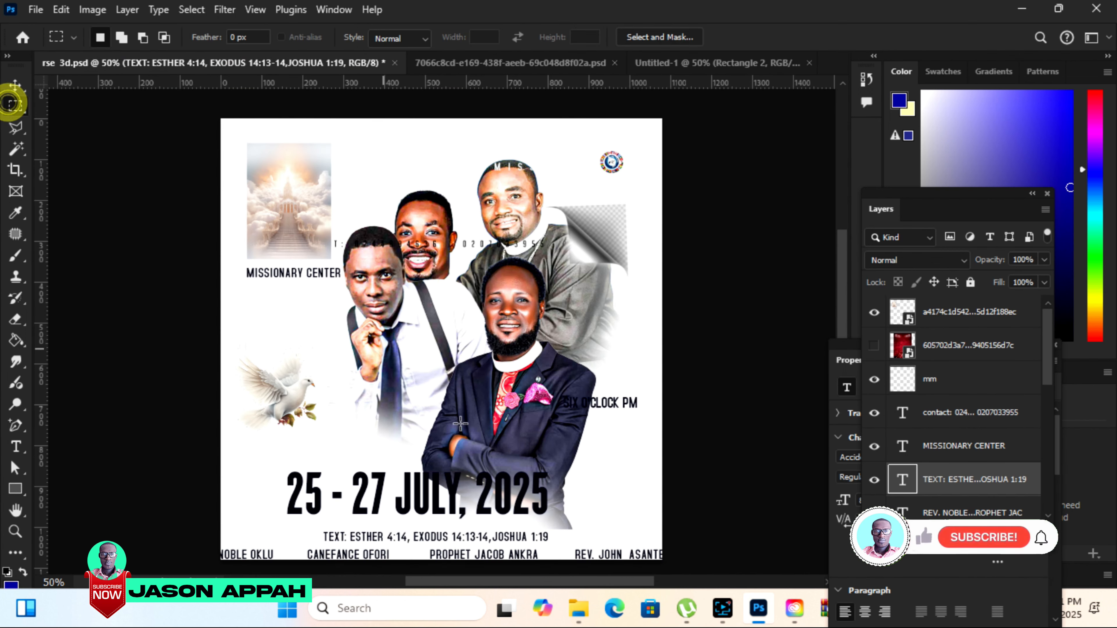
key(v)
drag(503, 536, 617, 369)
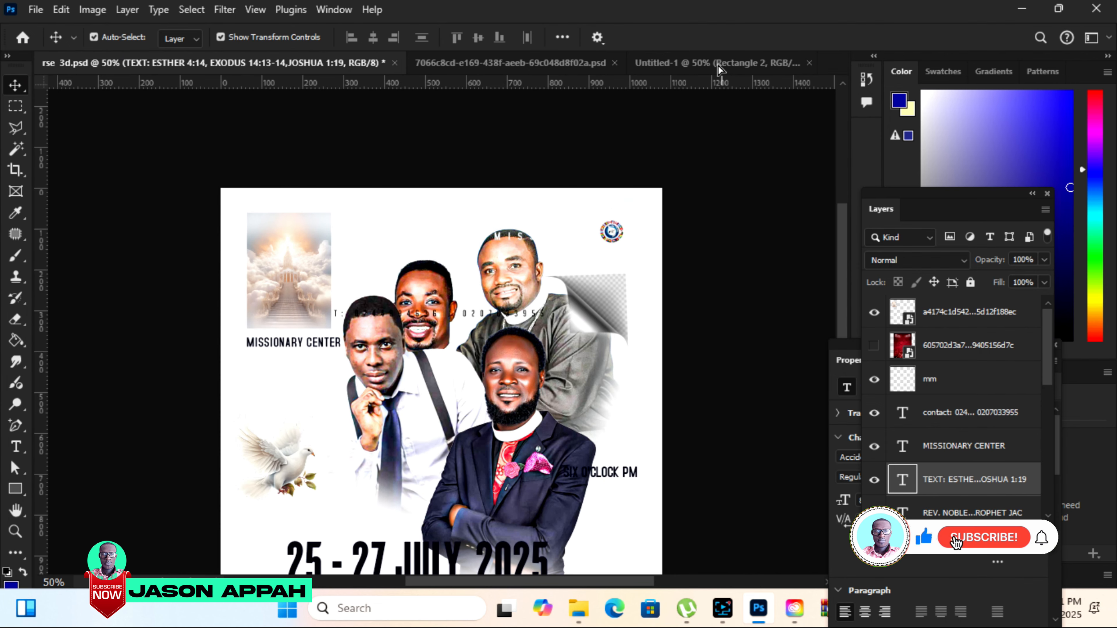
click(723, 64)
drag(490, 516, 489, 516)
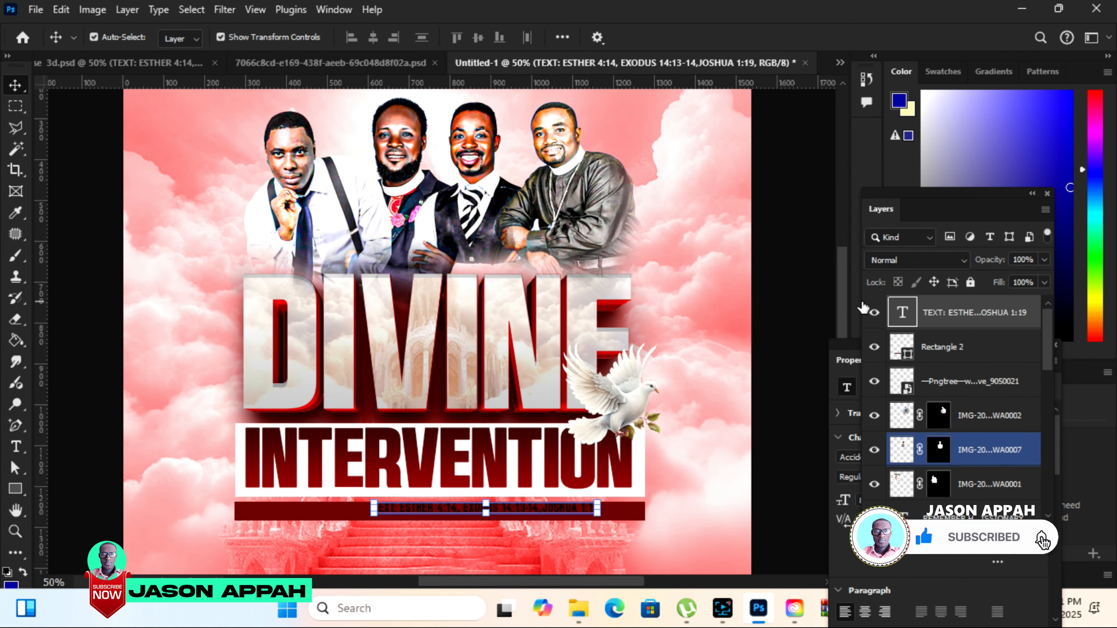
Set the scripture line's text colour to white, sampled from the box behind INTERVENTION.
click(848, 345)
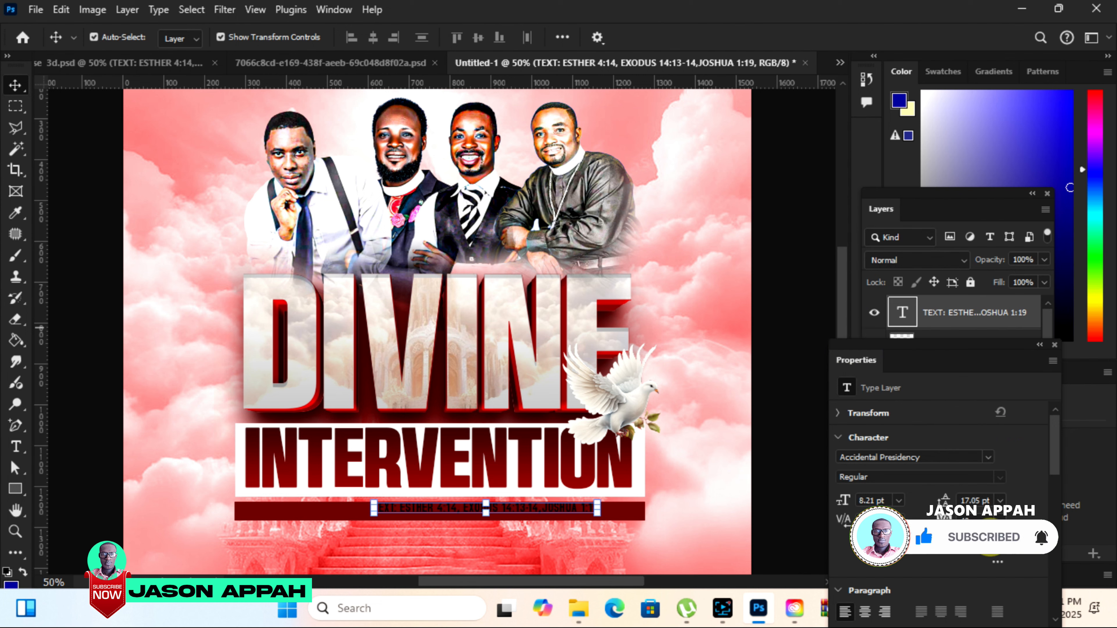
click(876, 541)
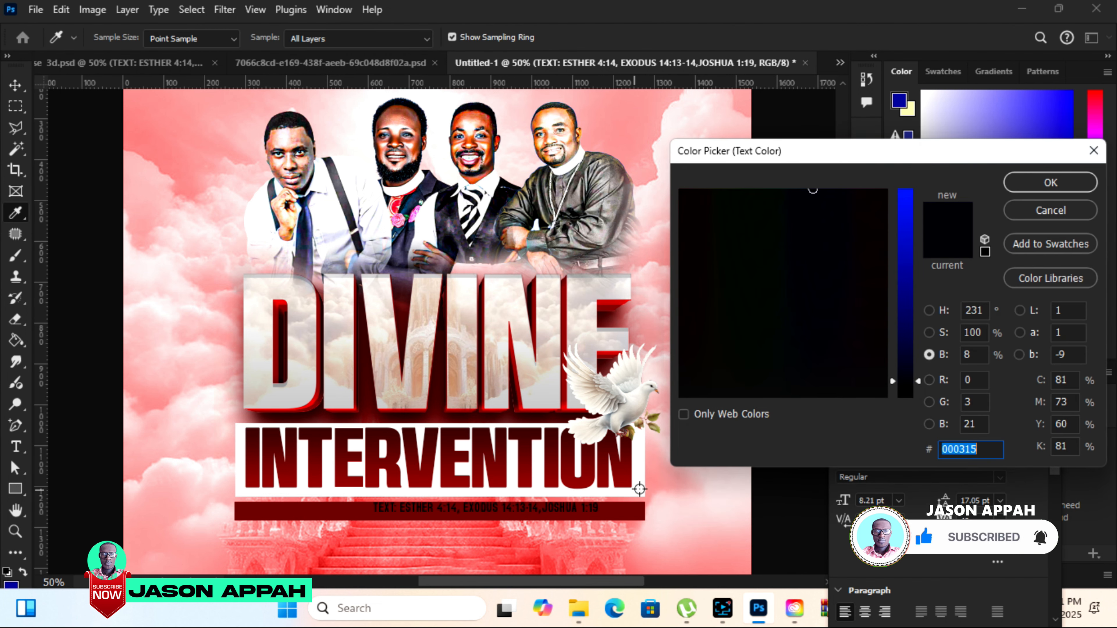
click(638, 490)
click(1038, 182)
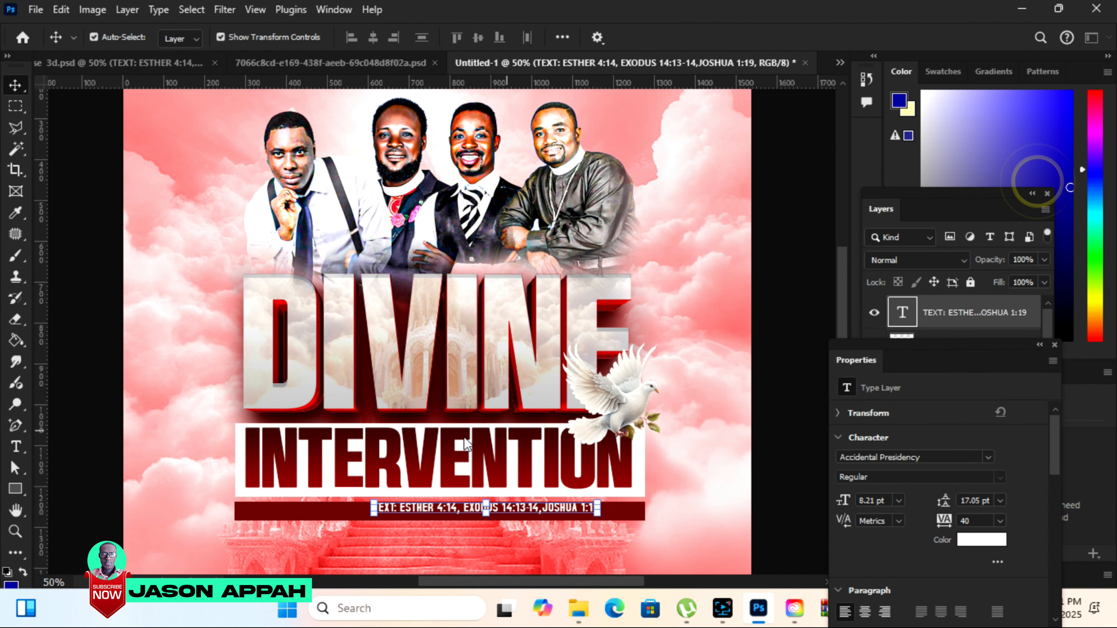
Shift the scripture line toward the maroon bar's left end and set its tracking to 260.
double_click(492, 512)
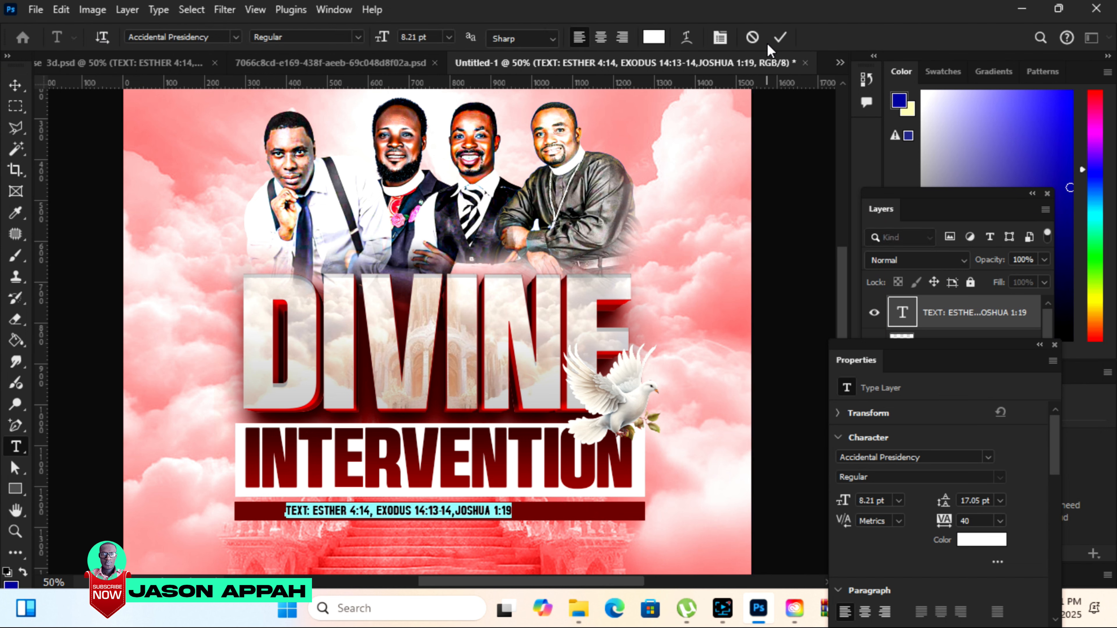
click(778, 38)
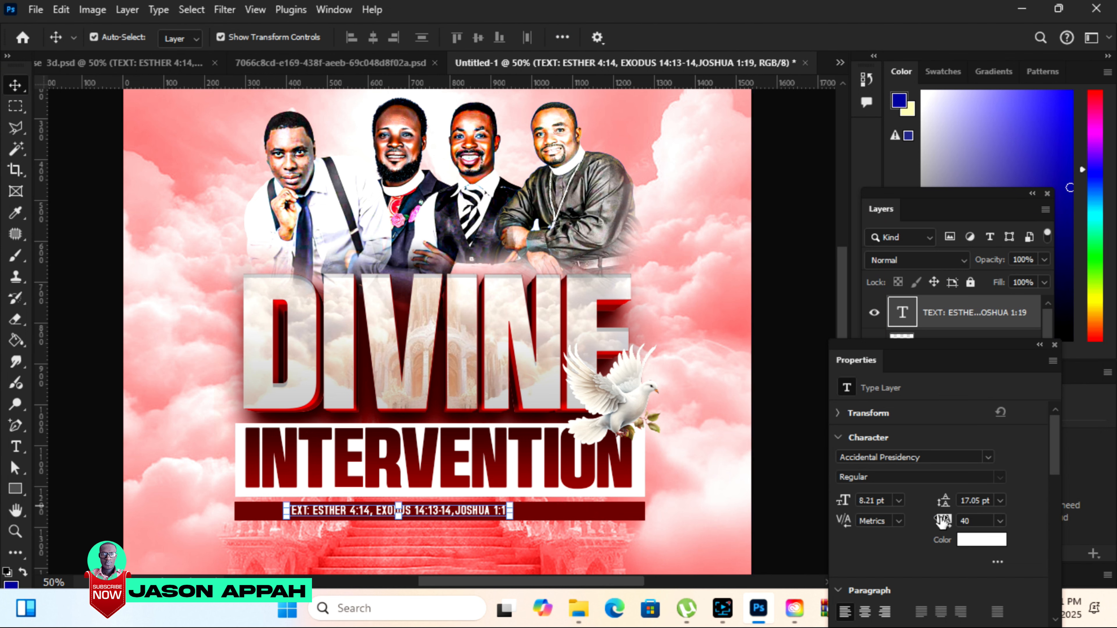
drag(944, 522, 953, 525)
drag(592, 510, 575, 510)
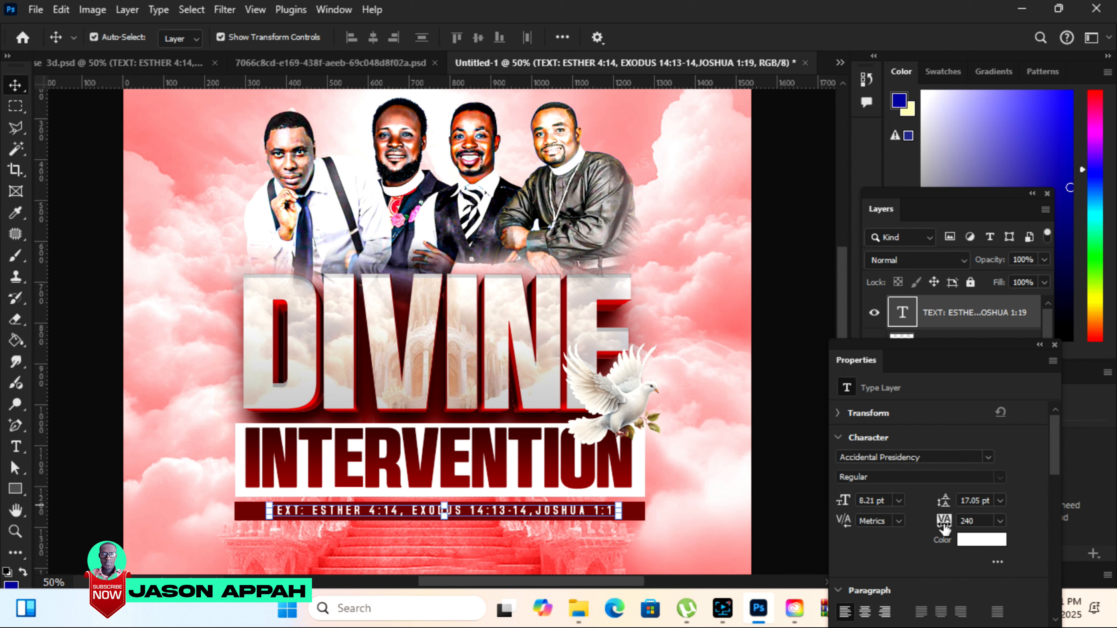
drag(944, 521, 773, 538)
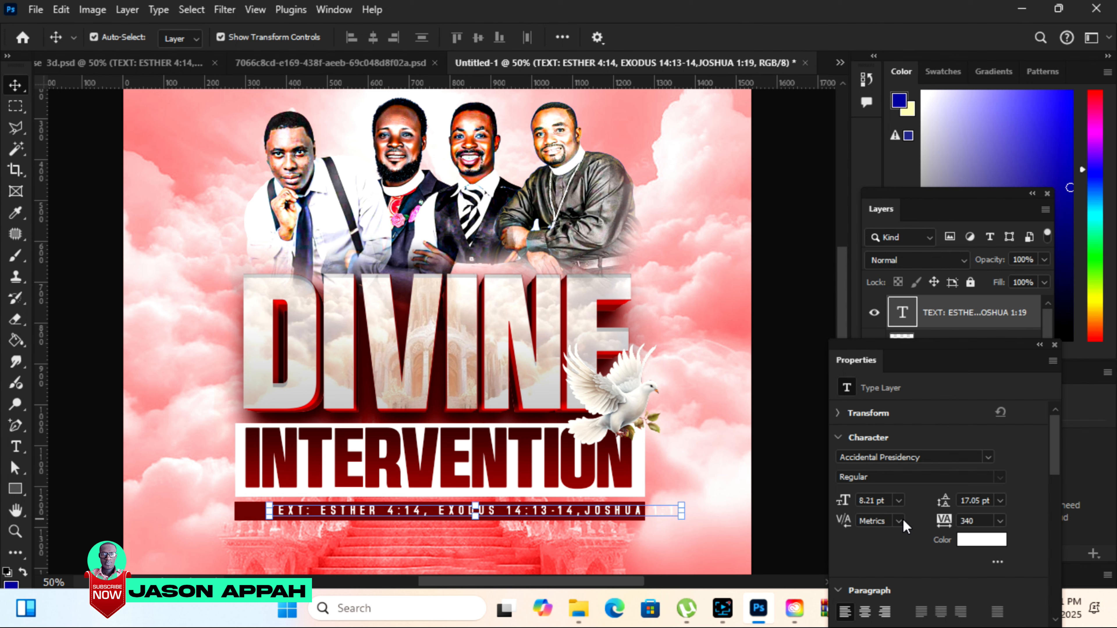
drag(944, 522, 942, 523)
Nudge the scripture line so it sits centred on the maroon bar, then deselect it.
key(Left)
key(Left)
key(Left)
key(Left)
key(Left)
key(Left)
key(Left)
key(Left)
key(Left)
key(Left)
key(Left)
key(Left)
key(Left)
key(Left)
key(Left)
key(Left)
key(Left)
key(Left)
key(Left)
key(Left)
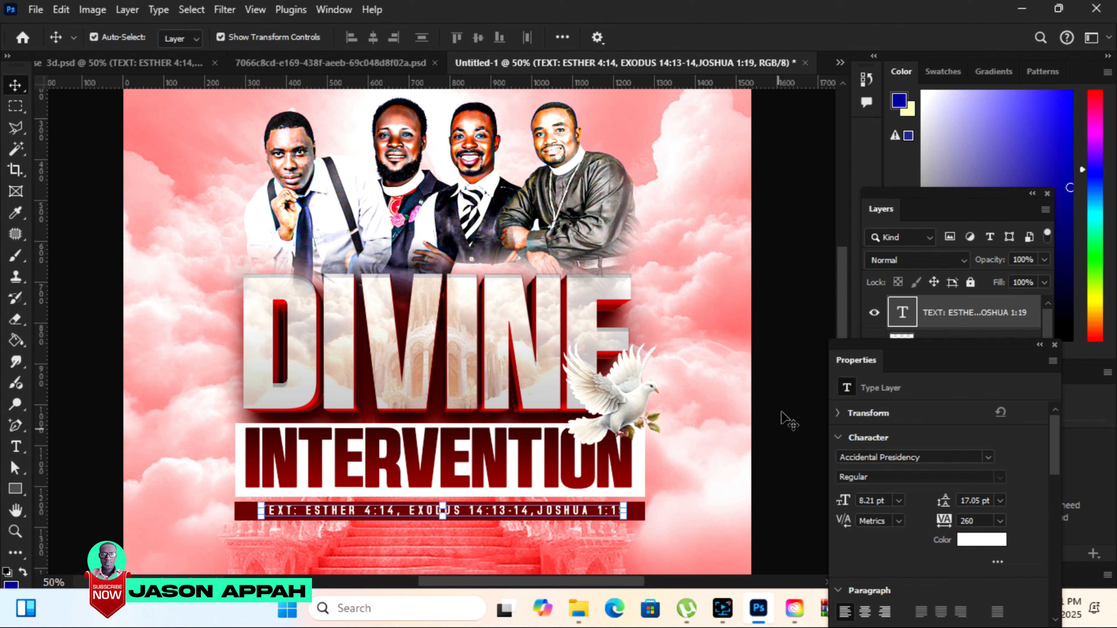
click(786, 400)
click(556, 513)
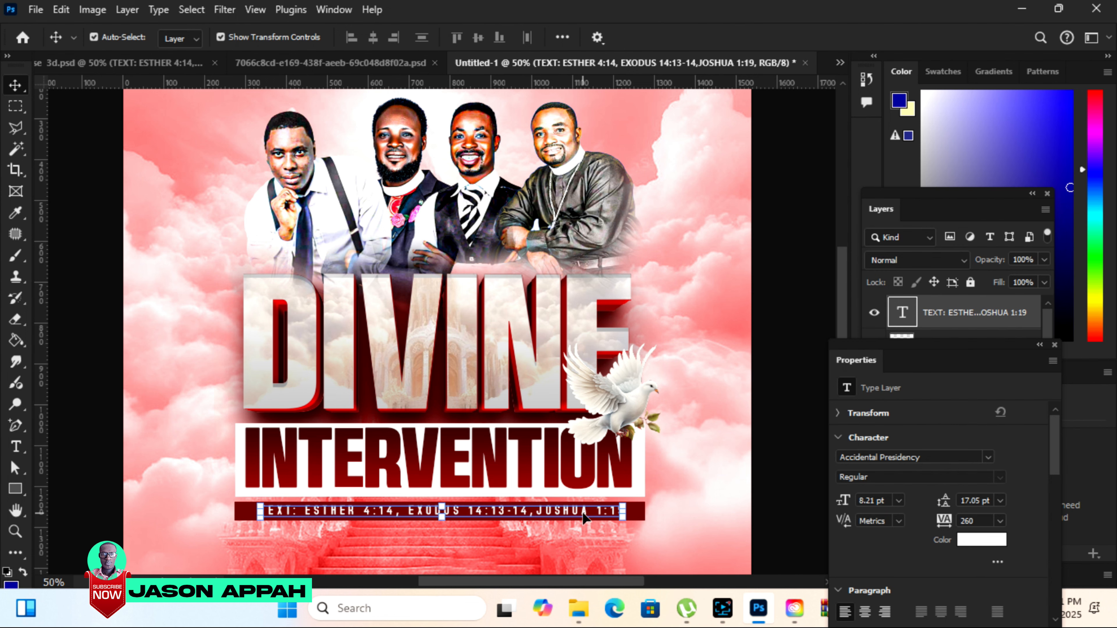
click(788, 285)
Draw a rectangle about 1007 × 52 px below the scripture bar and fill it with off-white f8f8f7 sampled from the INTERVENTION box.
drag(841, 279, 845, 318)
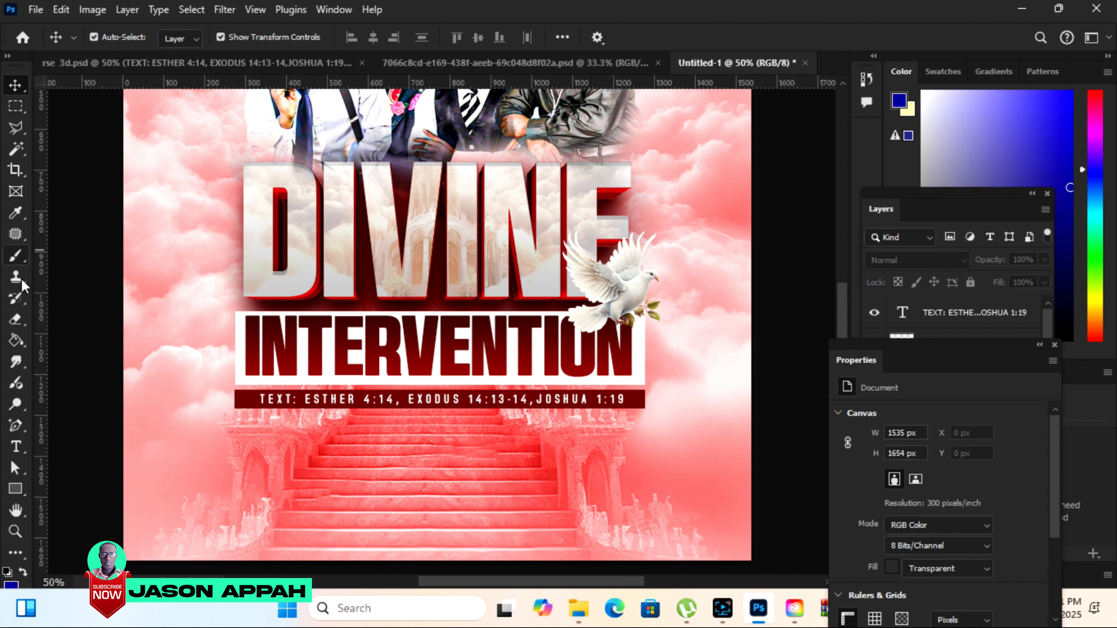
click(16, 489)
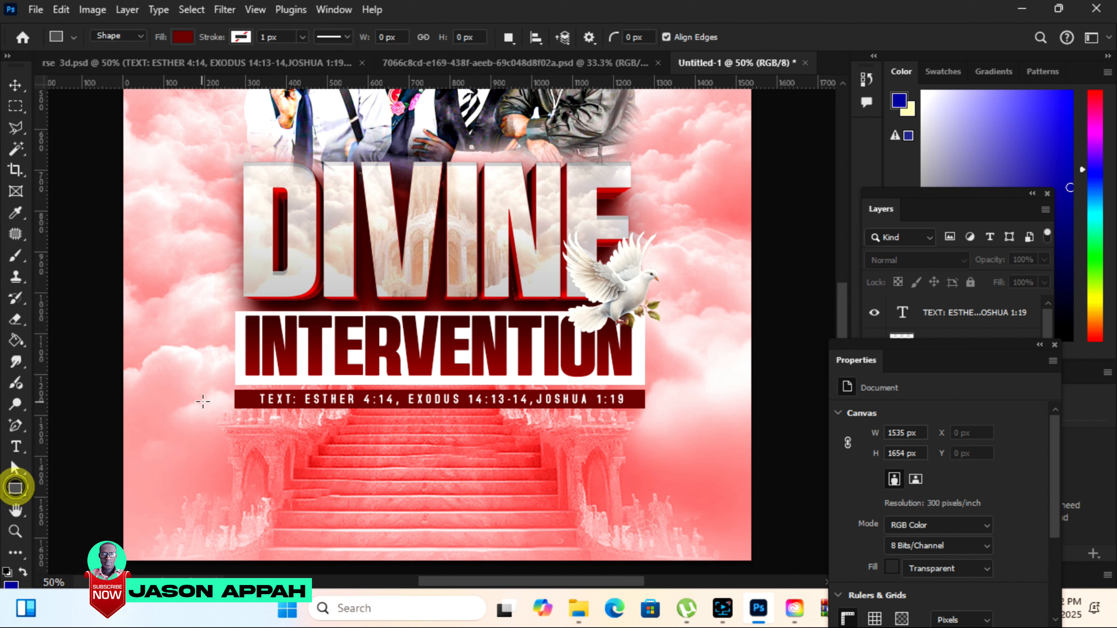
drag(234, 416, 645, 436)
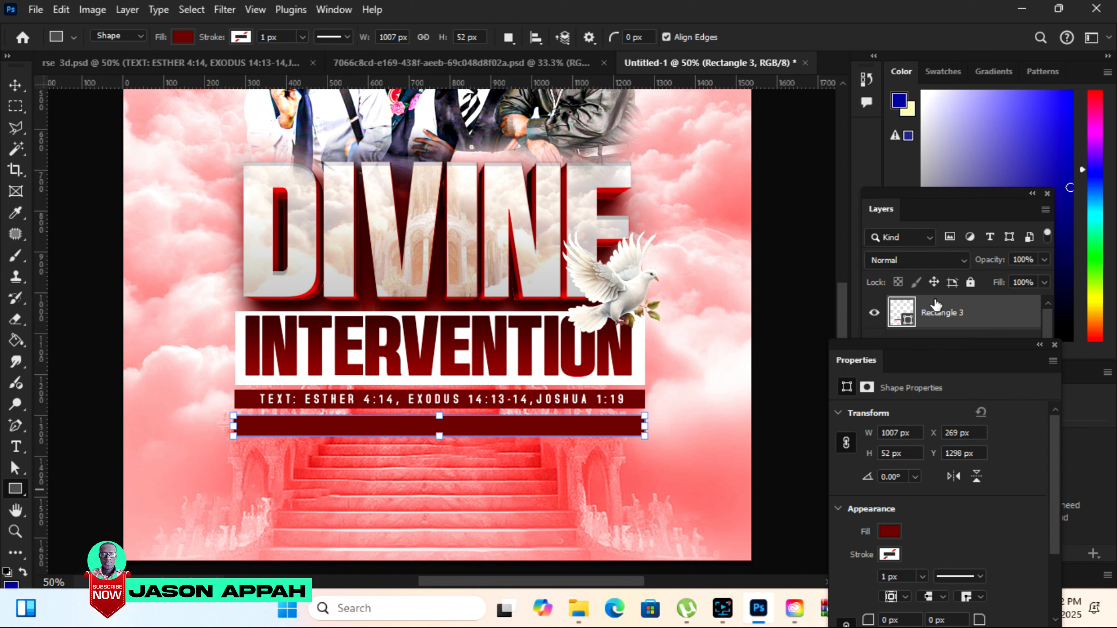
double_click(907, 324)
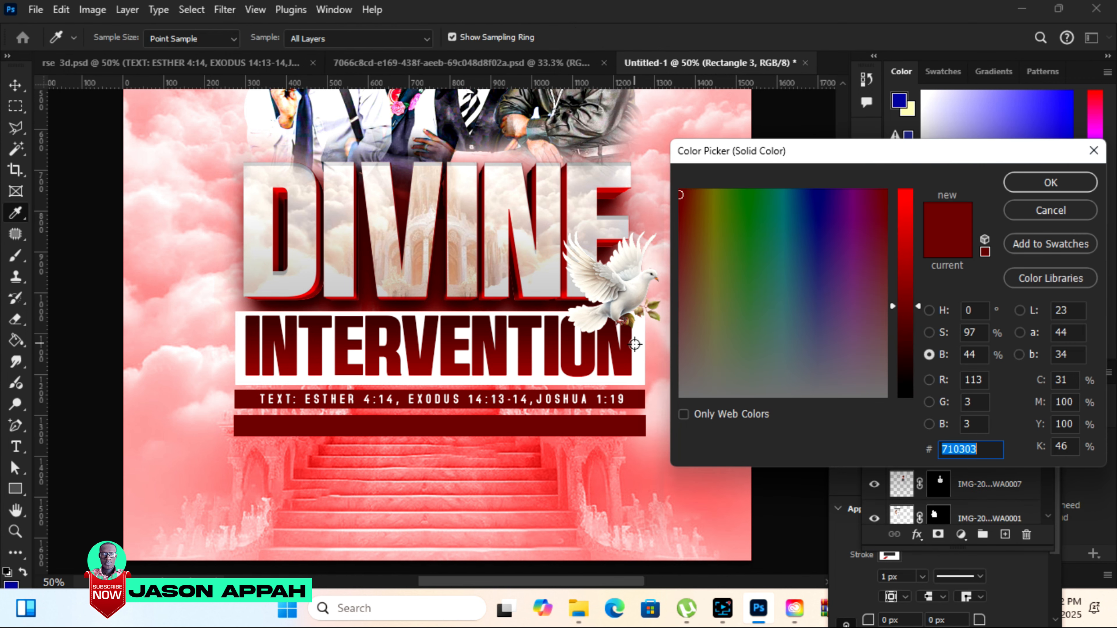
click(638, 344)
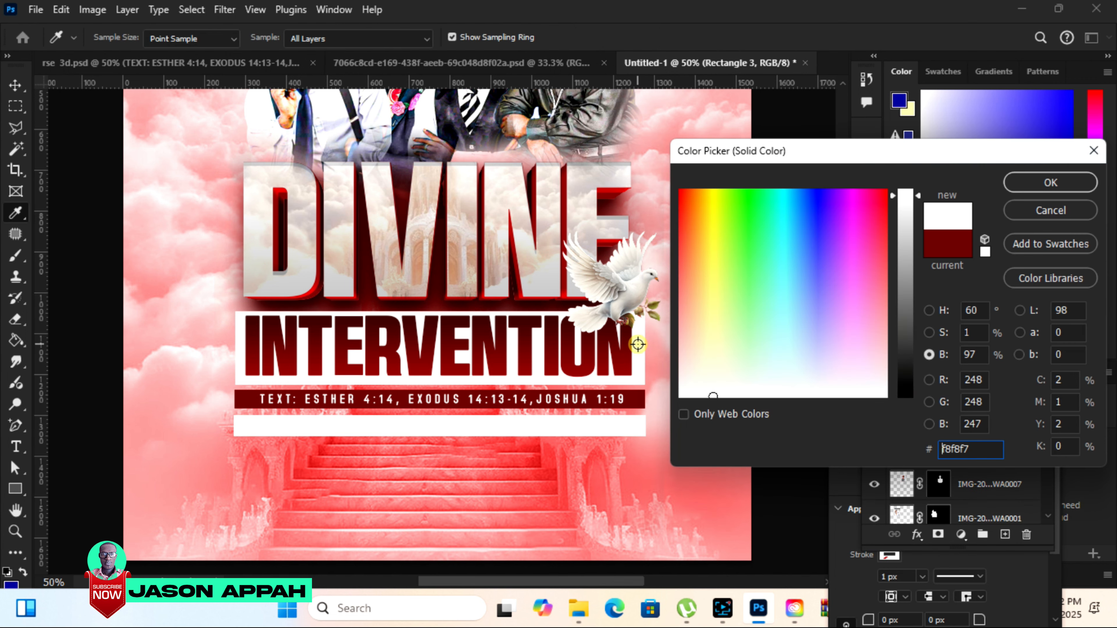
click(1055, 183)
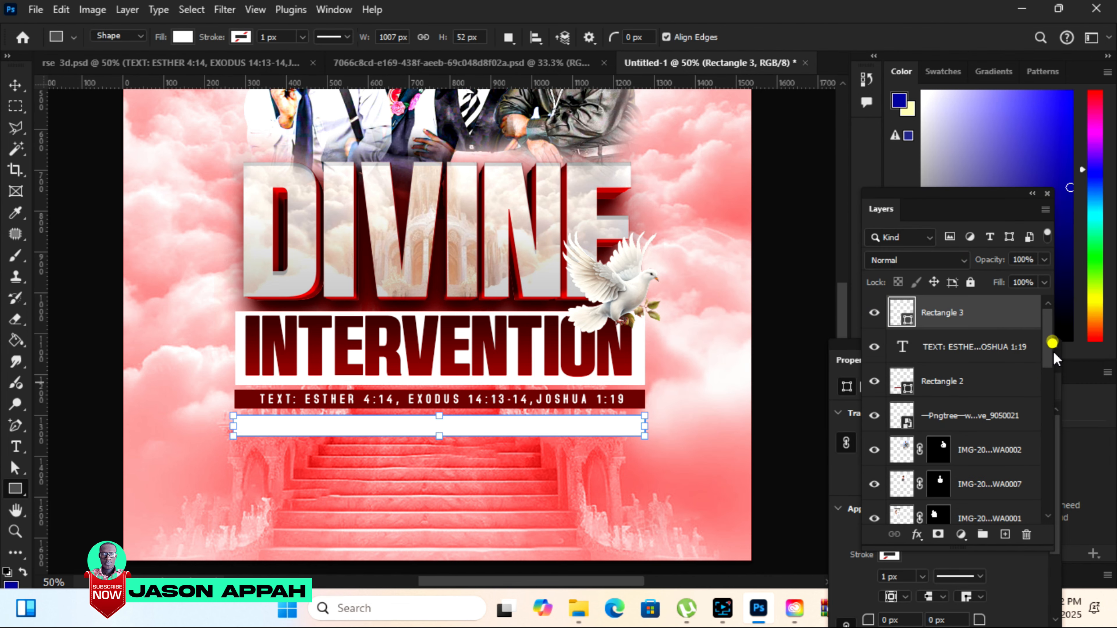
Add a drop shadow to the white bar with 70% opacity, 19% spread and 32 px size.
scroll(1053, 348, down, 1)
click(917, 534)
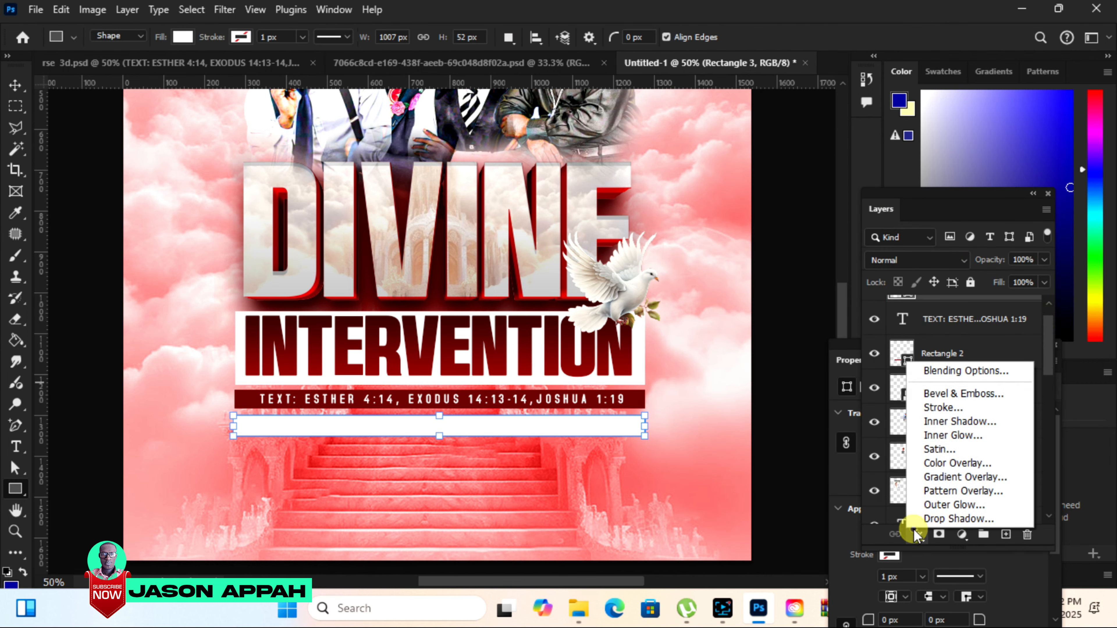
click(933, 520)
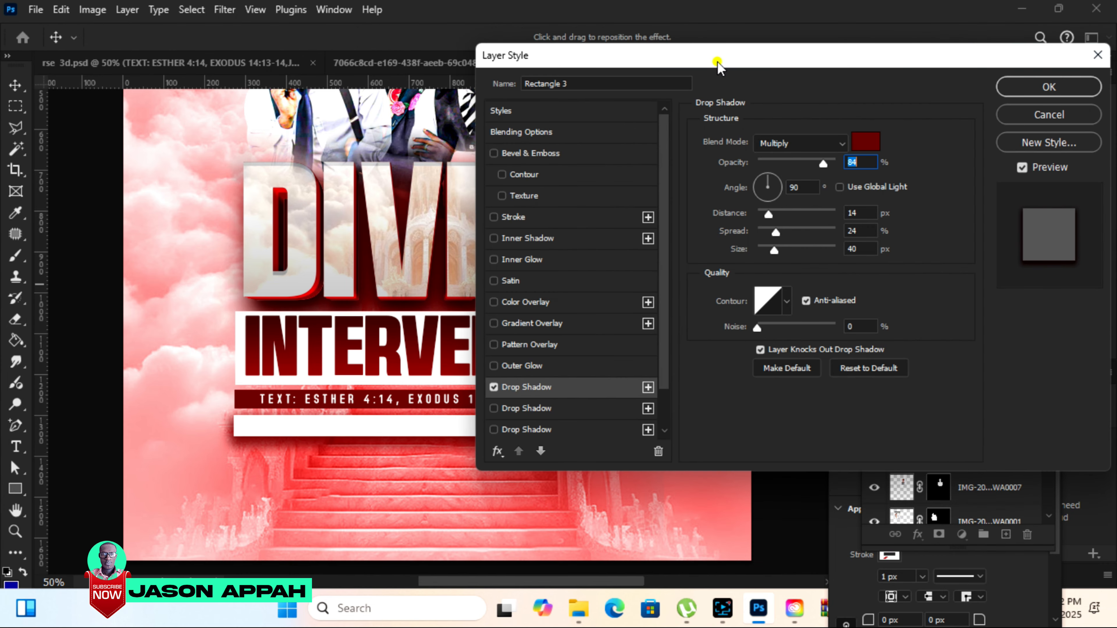
drag(715, 57, 822, 57)
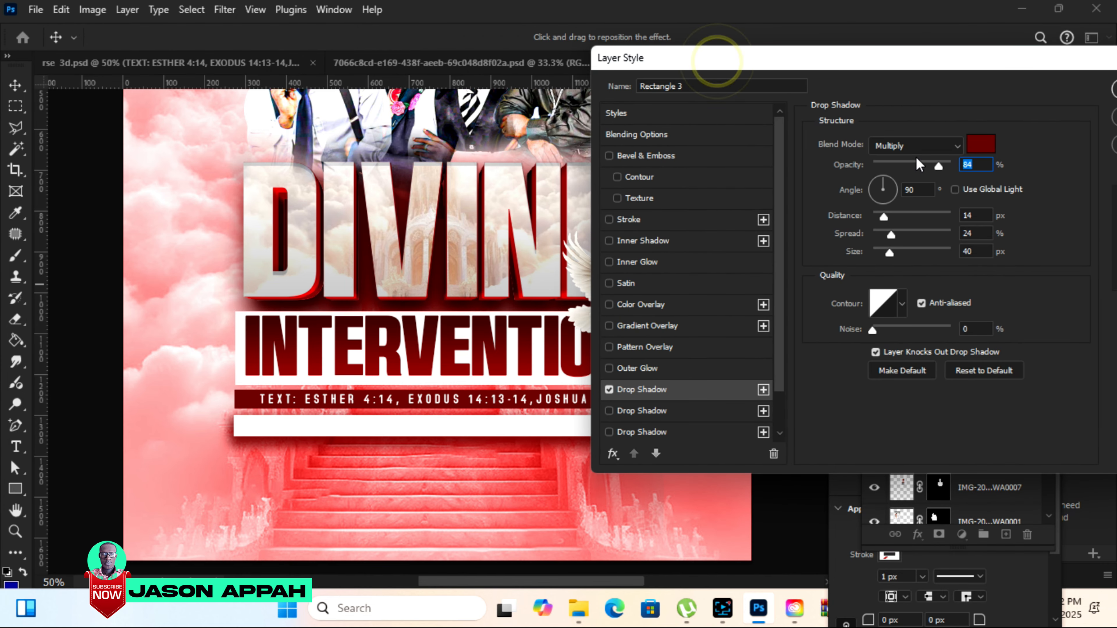
drag(939, 165, 925, 170)
drag(889, 251, 887, 230)
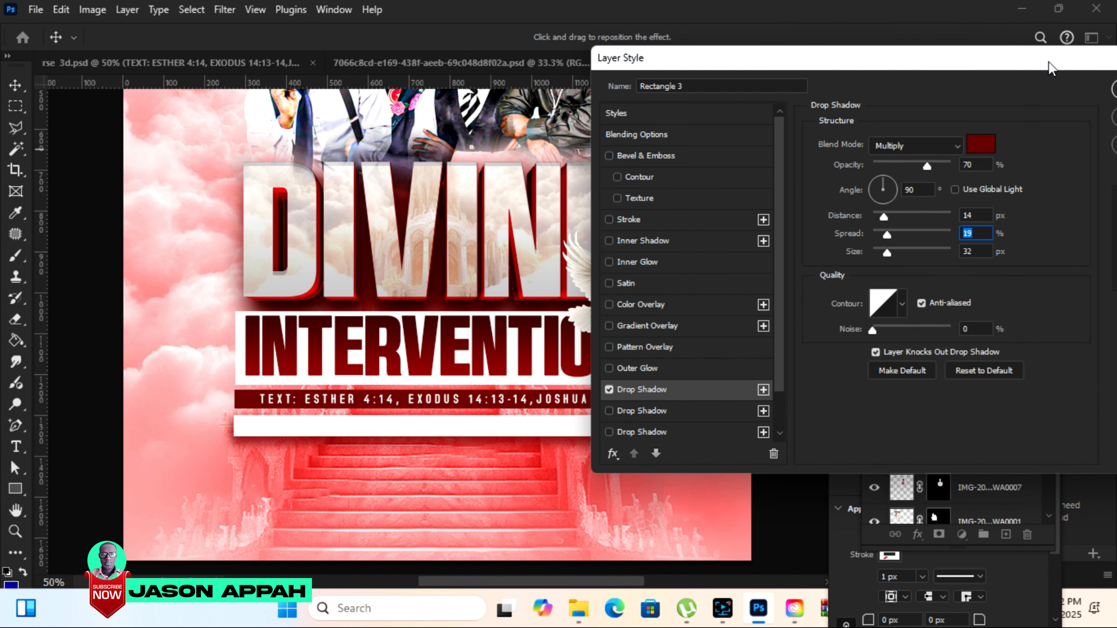
drag(1051, 67, 870, 84)
click(990, 104)
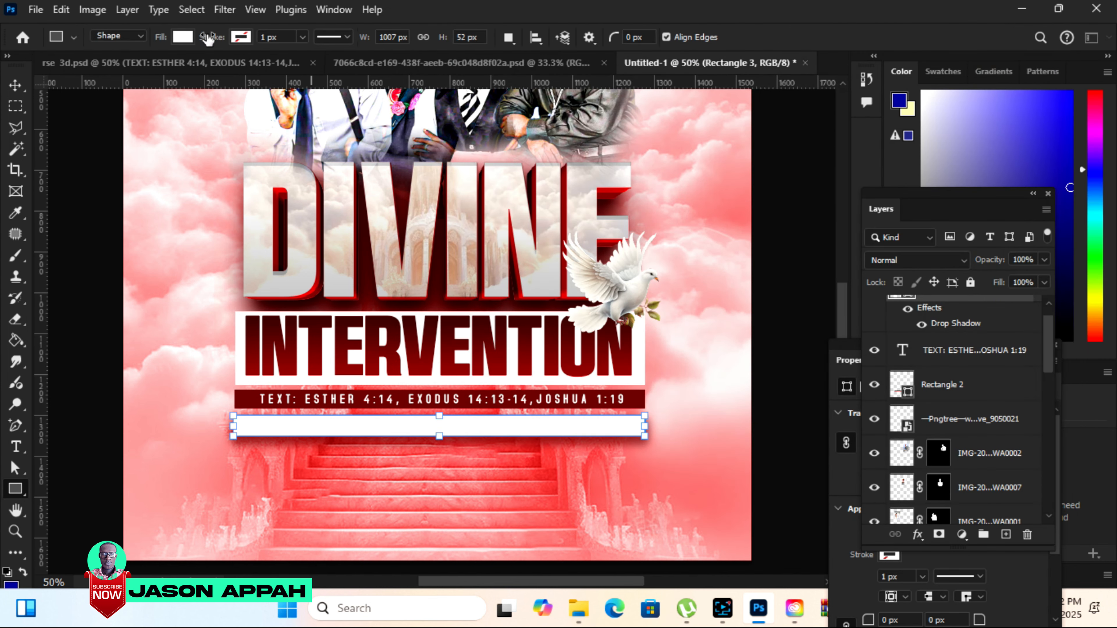
Copy the MISSIONARY CENTER text from rse 3d.psd onto the white bar's left end and scale it to 132.01%.
click(161, 64)
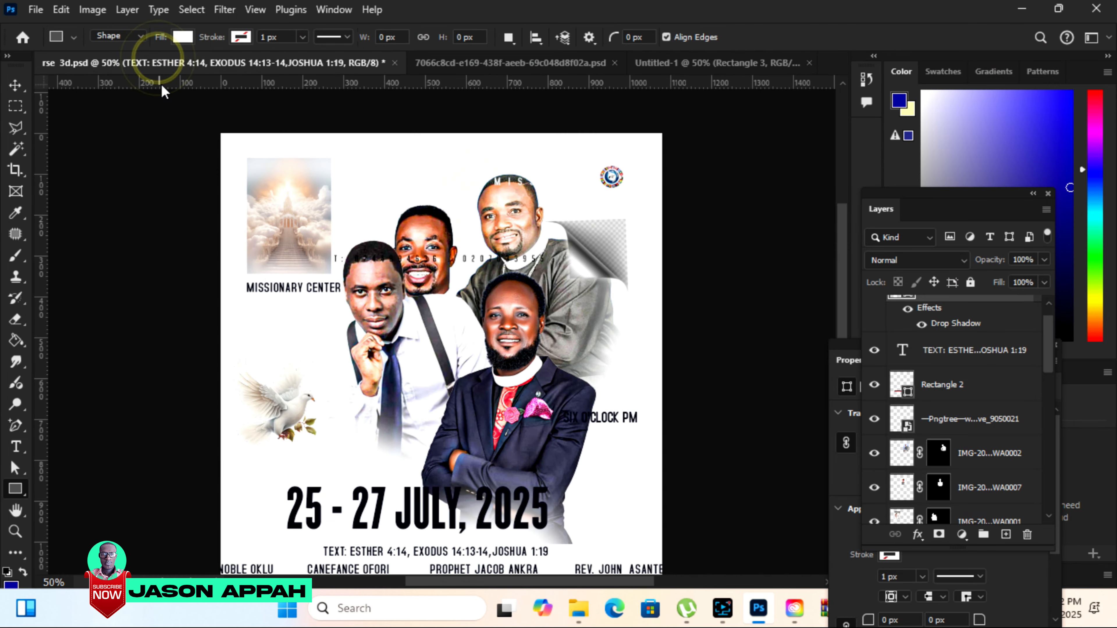
click(14, 85)
drag(295, 286, 374, 439)
key(ctrl+t)
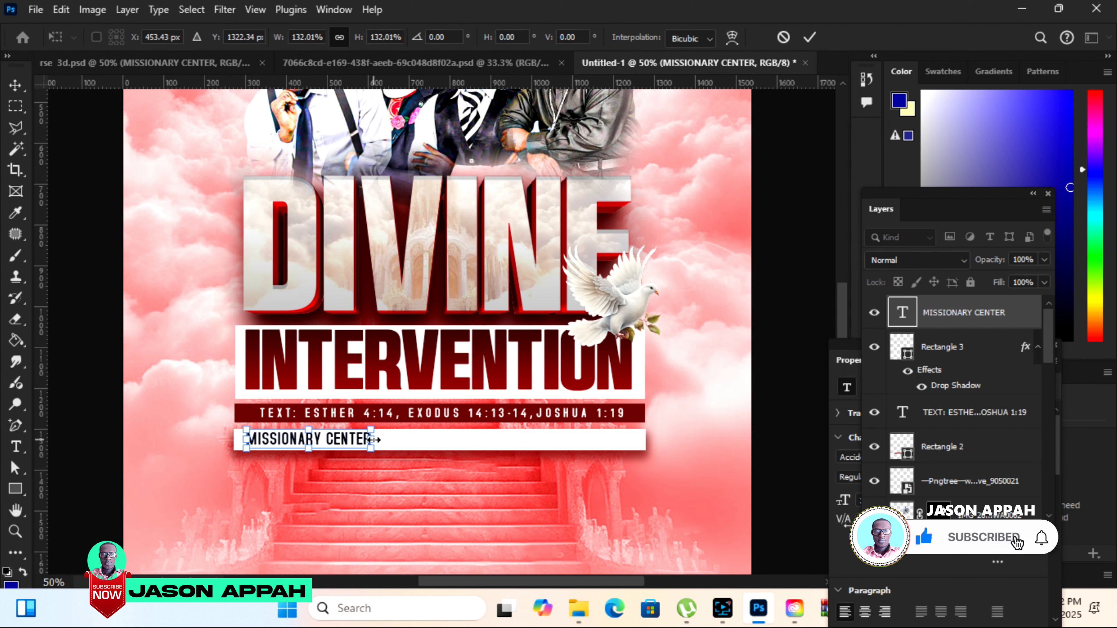
click(810, 39)
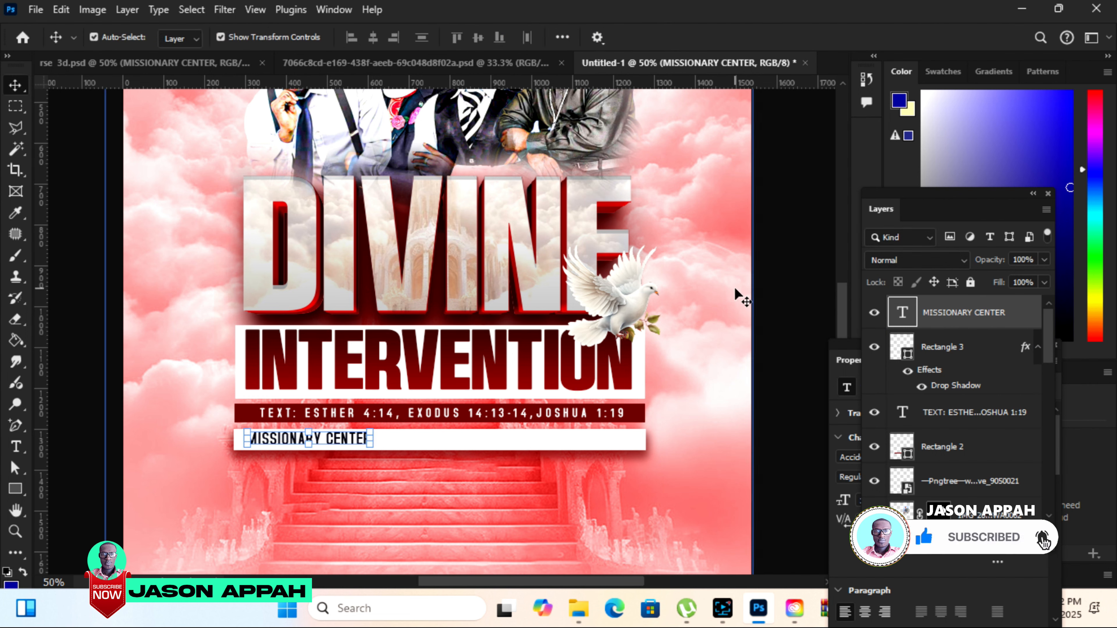
Fine-tune the MISSIONARY CENTER text's position inside the white bar and widen its letter tracking.
click(73, 374)
click(301, 435)
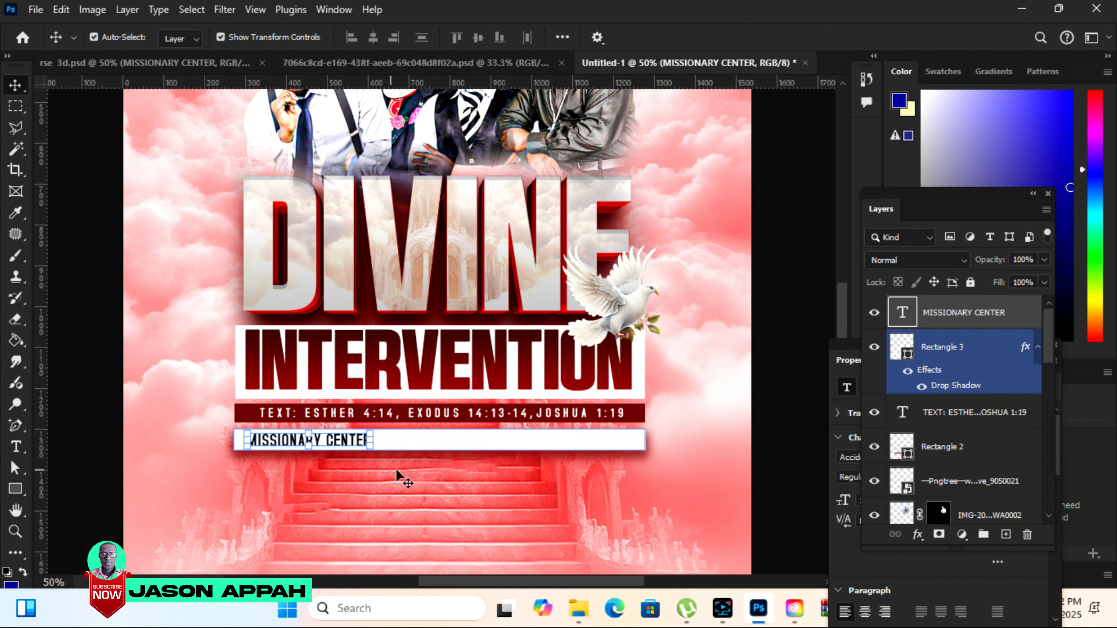
key(Left)
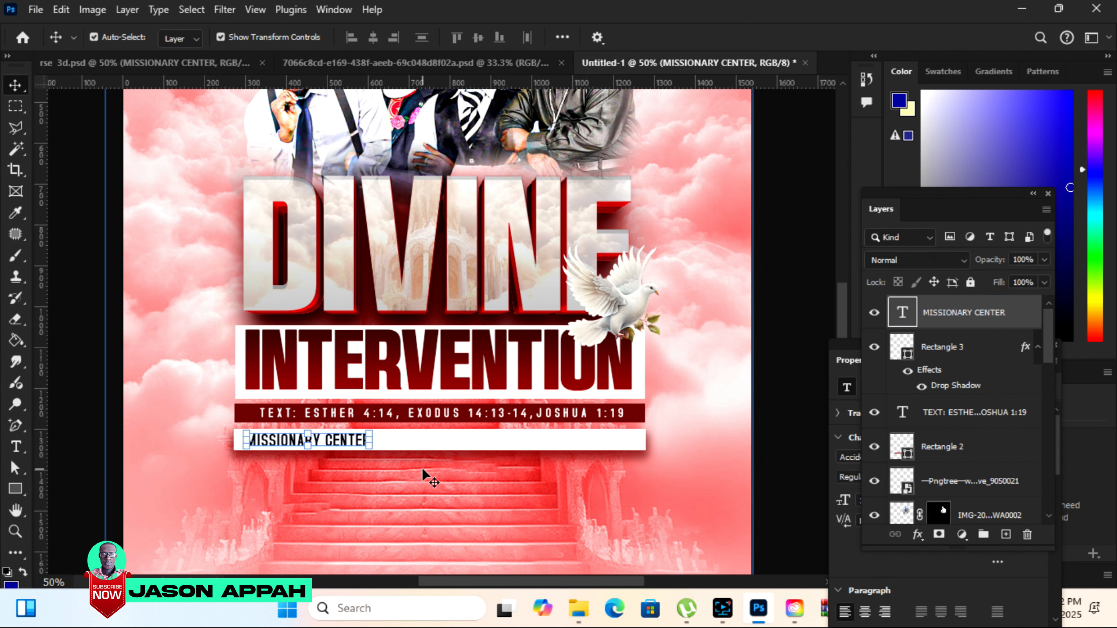
click(852, 357)
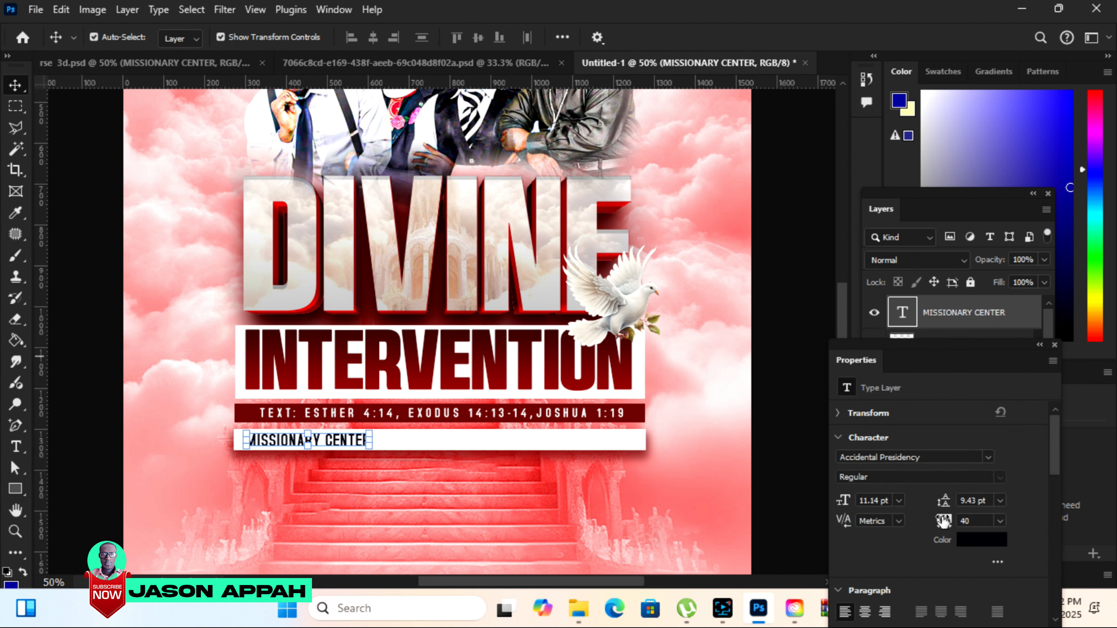
drag(943, 524, 945, 526)
click(793, 331)
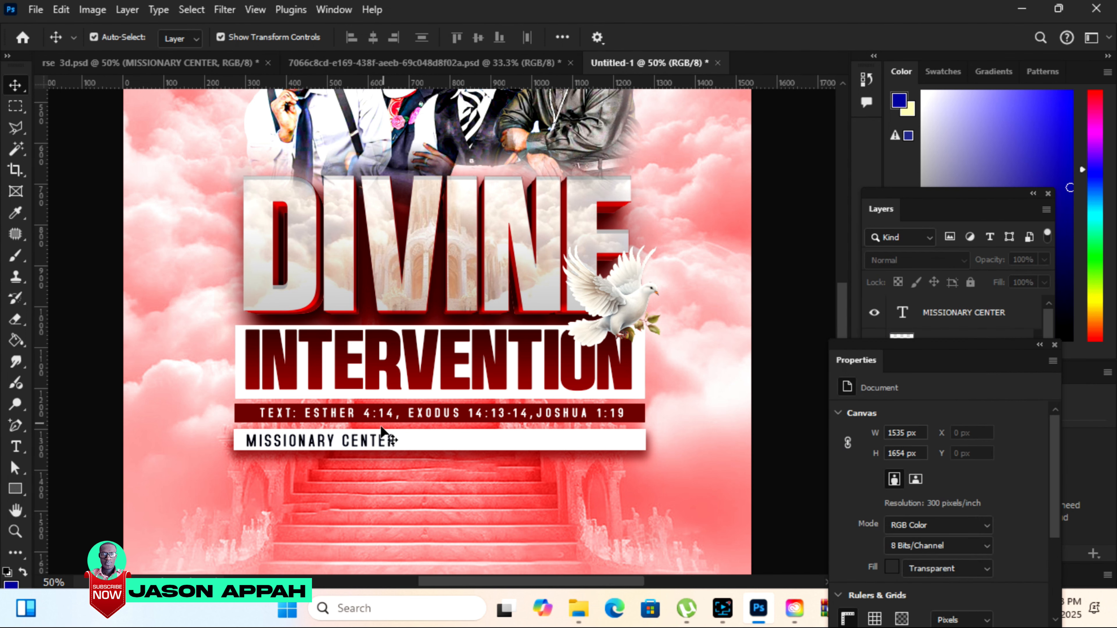
Copy the SIX O'CLOCK PM text from rse 3d.psd onto the white bar's right half and set its tracking to 140.
click(187, 61)
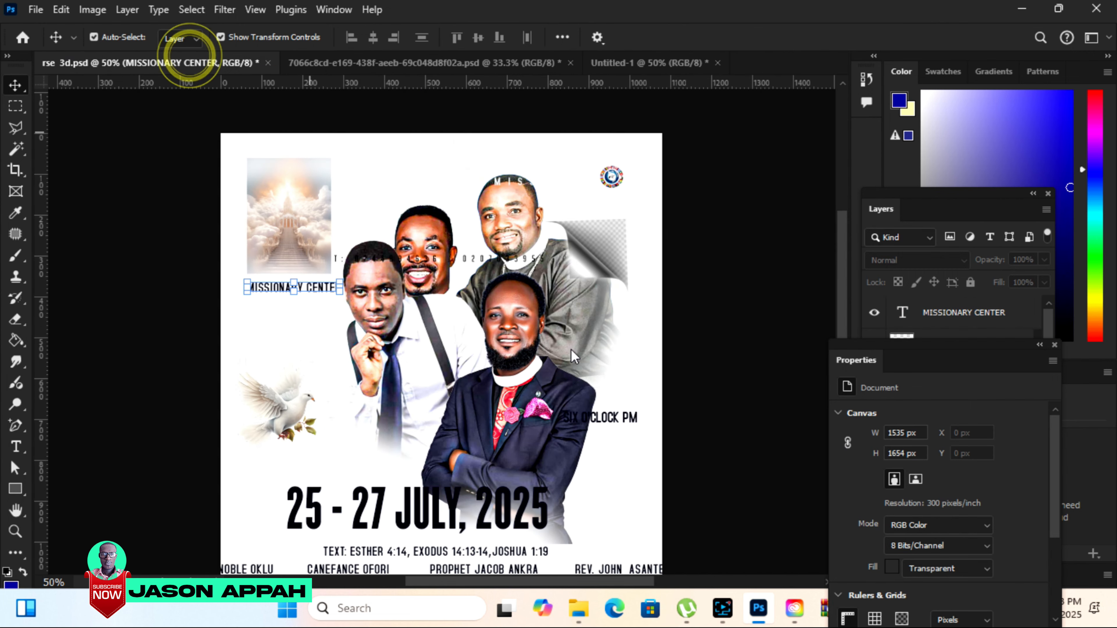
drag(620, 402, 616, 282)
drag(527, 445, 526, 445)
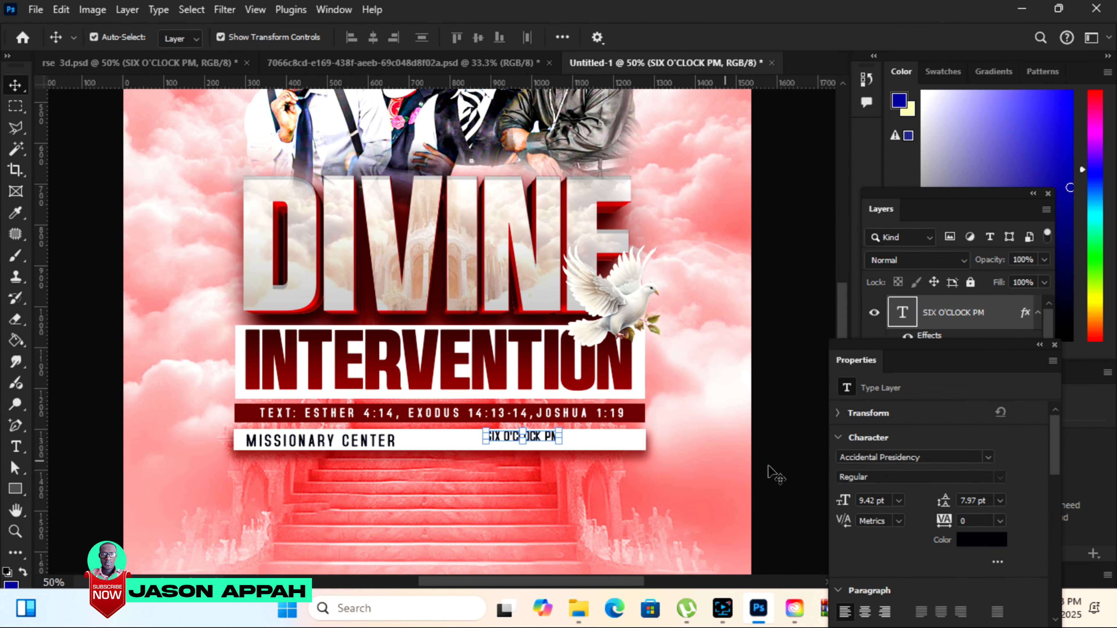
drag(944, 523, 955, 522)
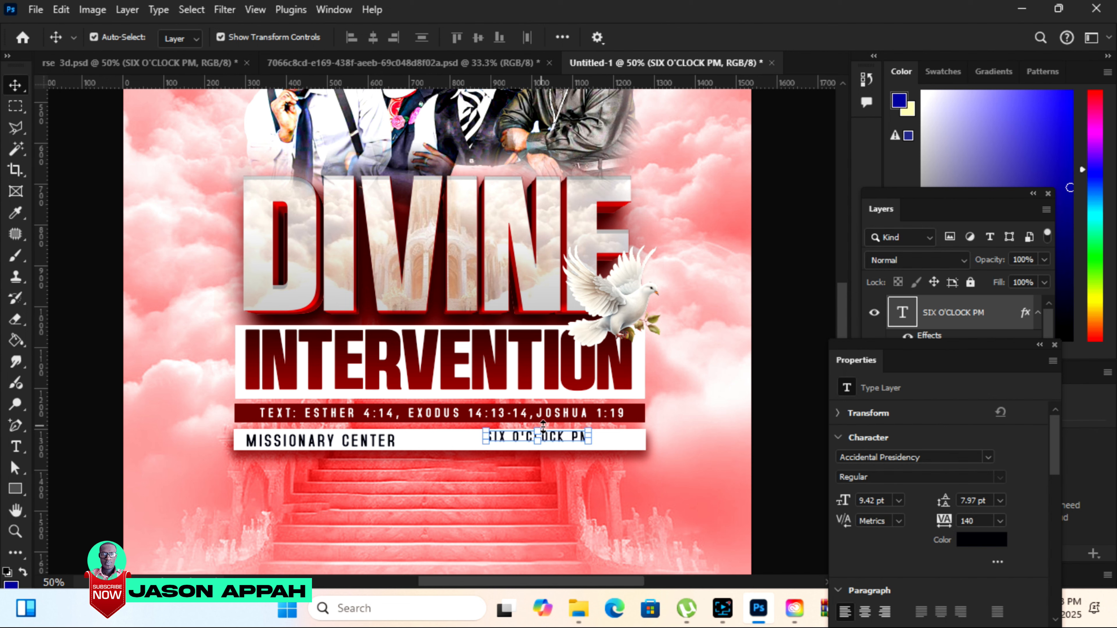
Scale the SIX O'CLOCK PM text to 118.76% and nudge it left into place at the white bar's right end.
drag(554, 437, 632, 431)
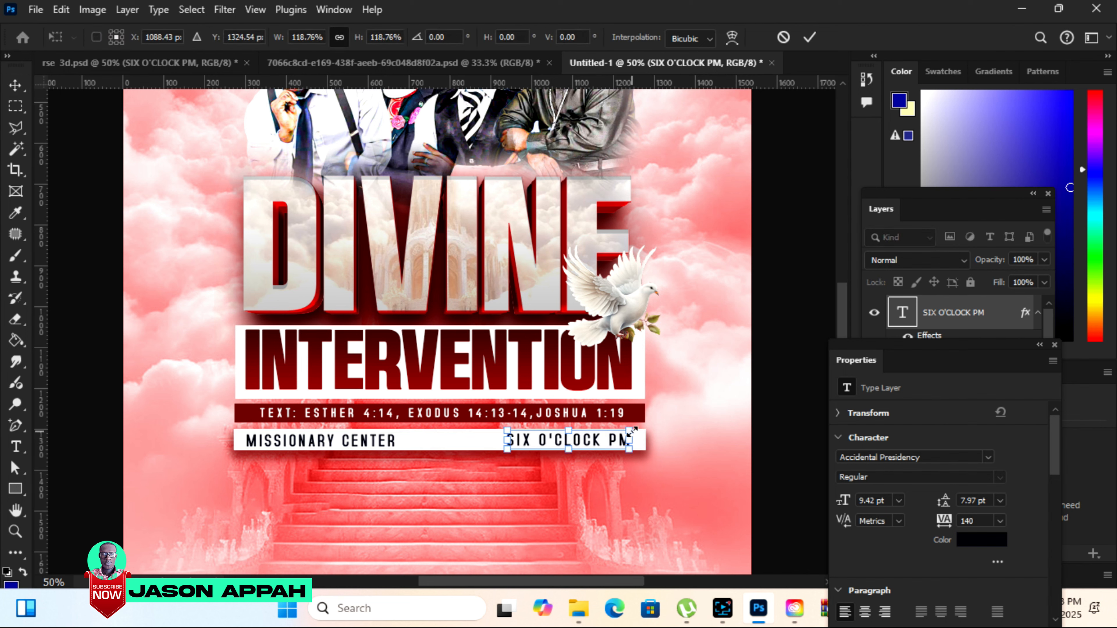
click(810, 36)
click(584, 436)
key(Left)
key(Left)
key(Left)
key(Left)
key(Left)
key(Left)
key(Left)
key(Left)
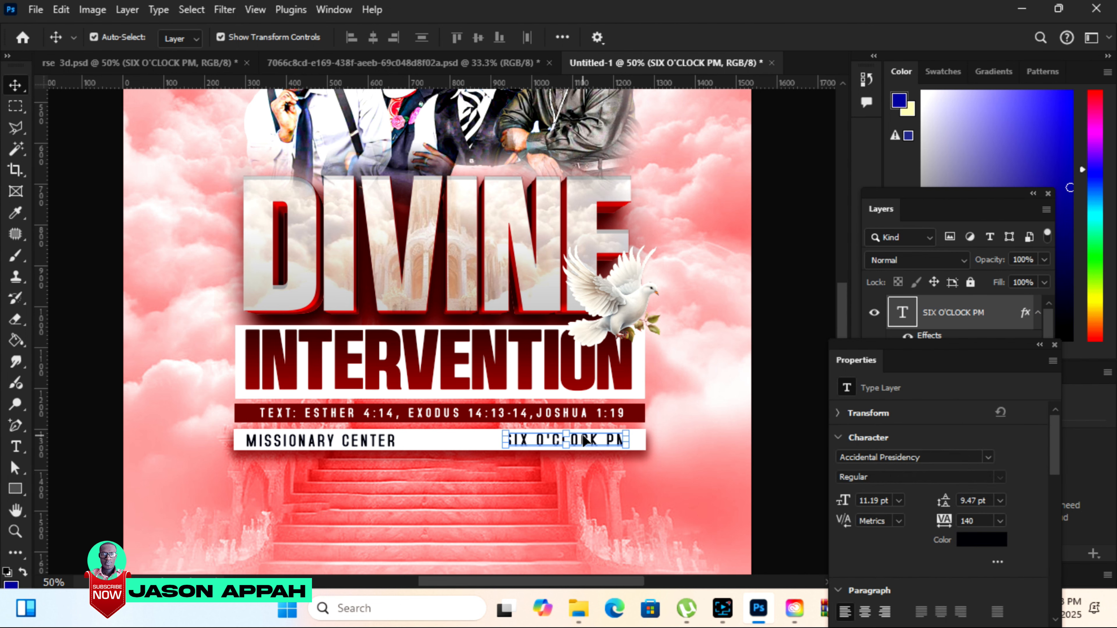
click(807, 242)
Copy the 25 - 27 JULY, 2025 text from rse 3d.psd onto the flyer, centered below the white bar.
scroll(840, 309, up, 3)
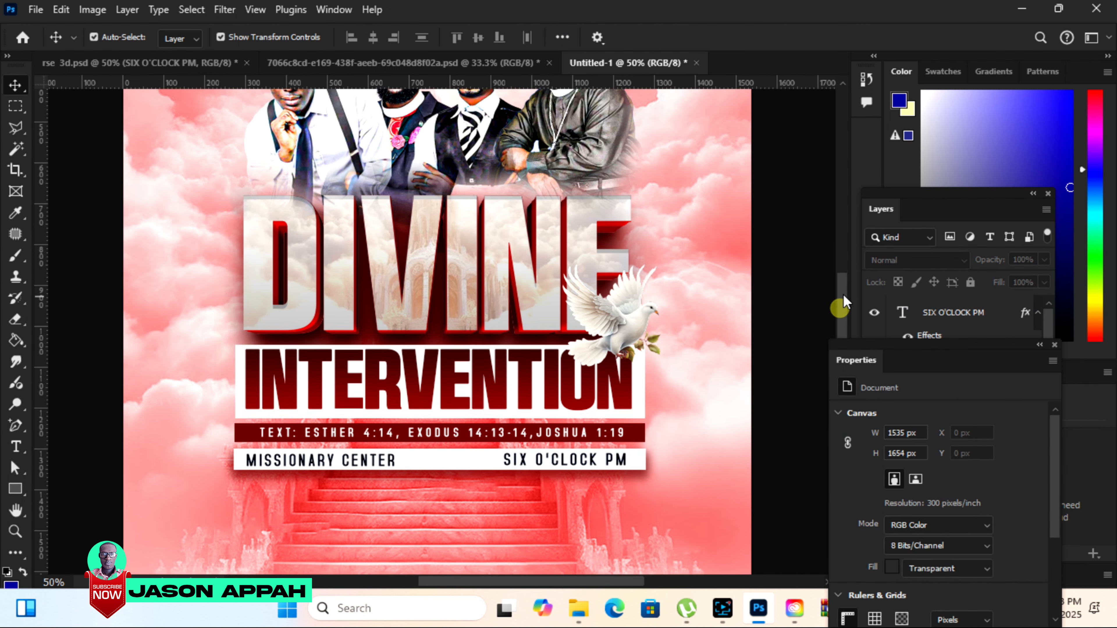
drag(843, 286, 844, 282)
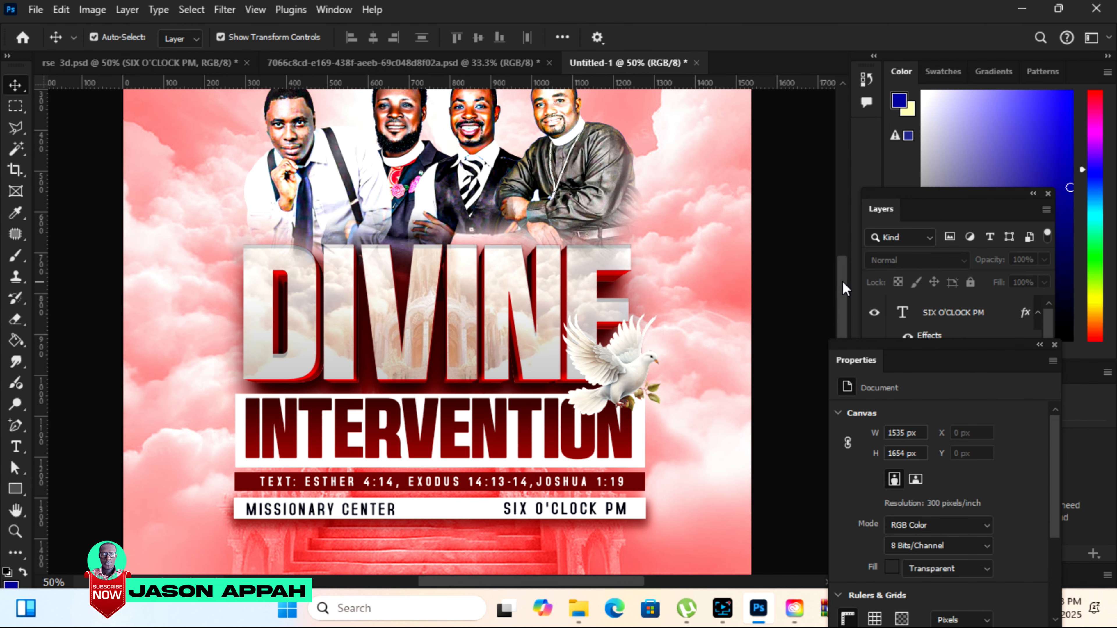
click(161, 63)
drag(424, 505, 493, 513)
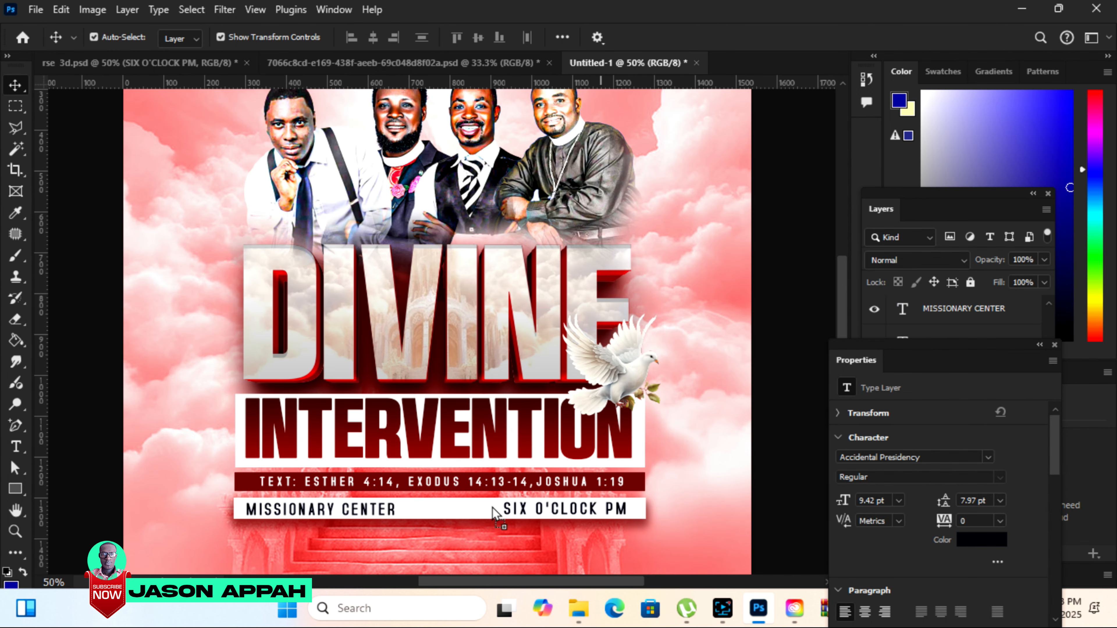
drag(458, 548, 458, 548)
key(ctrl+0)
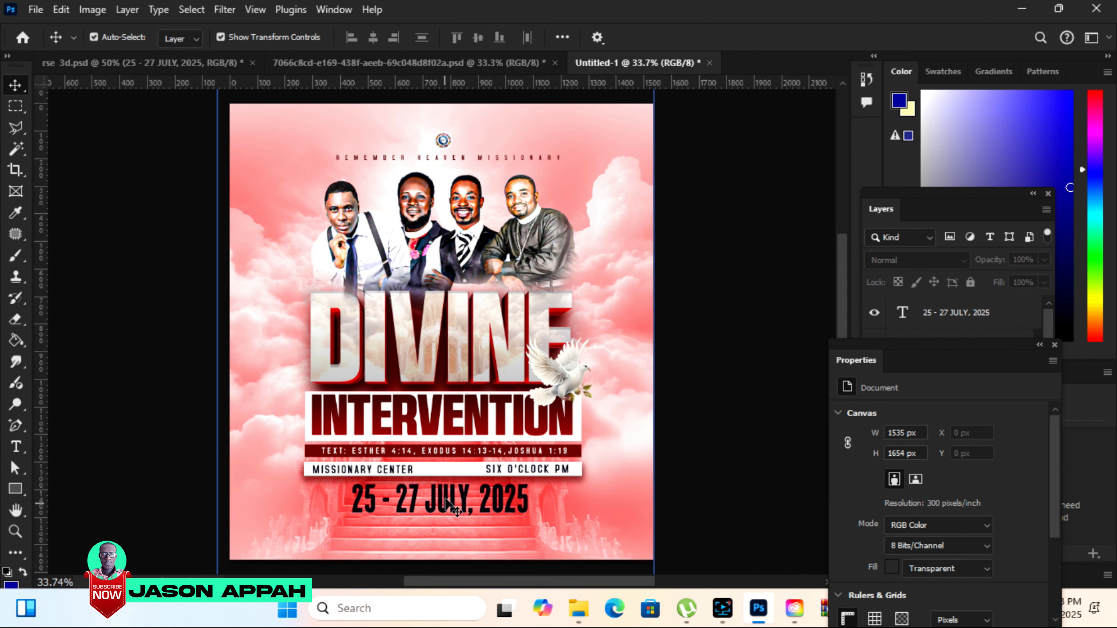
Recolor the 25 - 27 JULY, 2025 text to near-white fafffd.
click(448, 504)
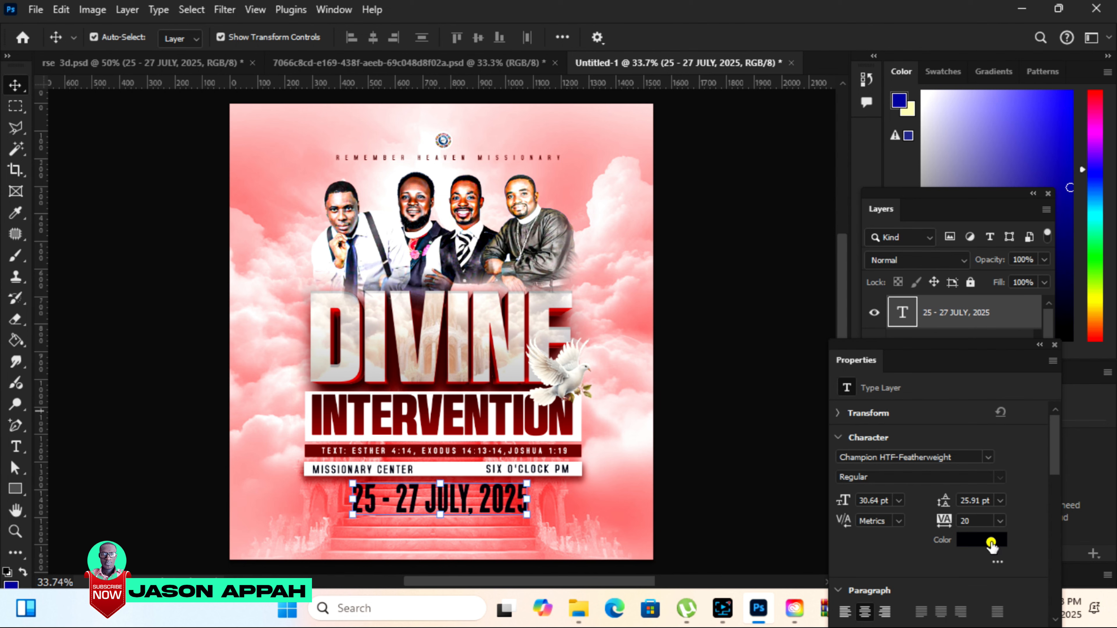
click(991, 543)
click(519, 401)
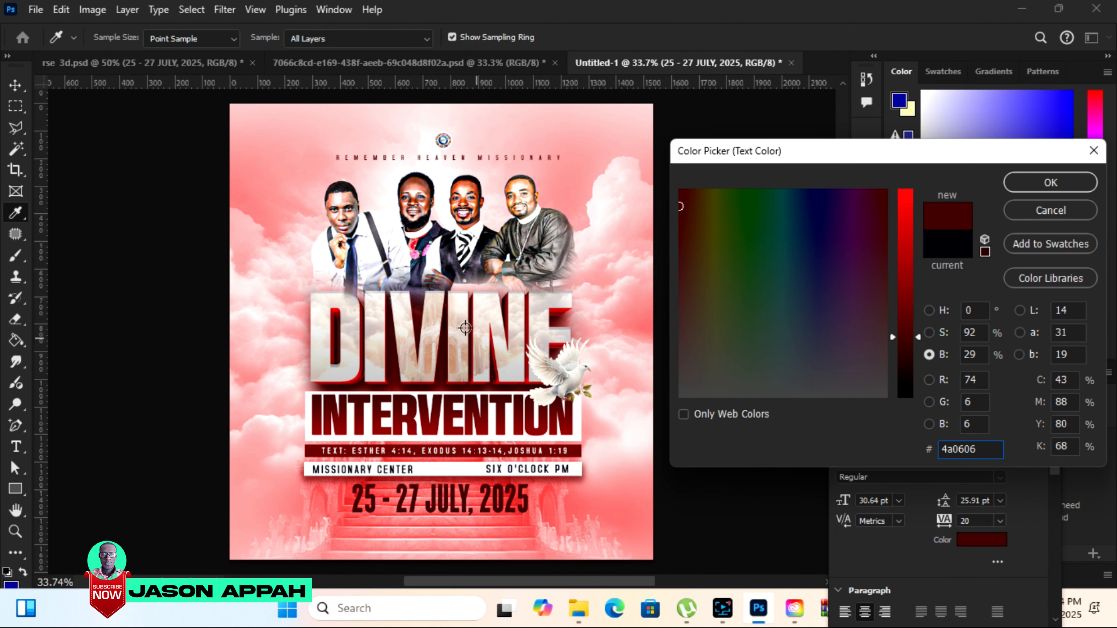
click(912, 241)
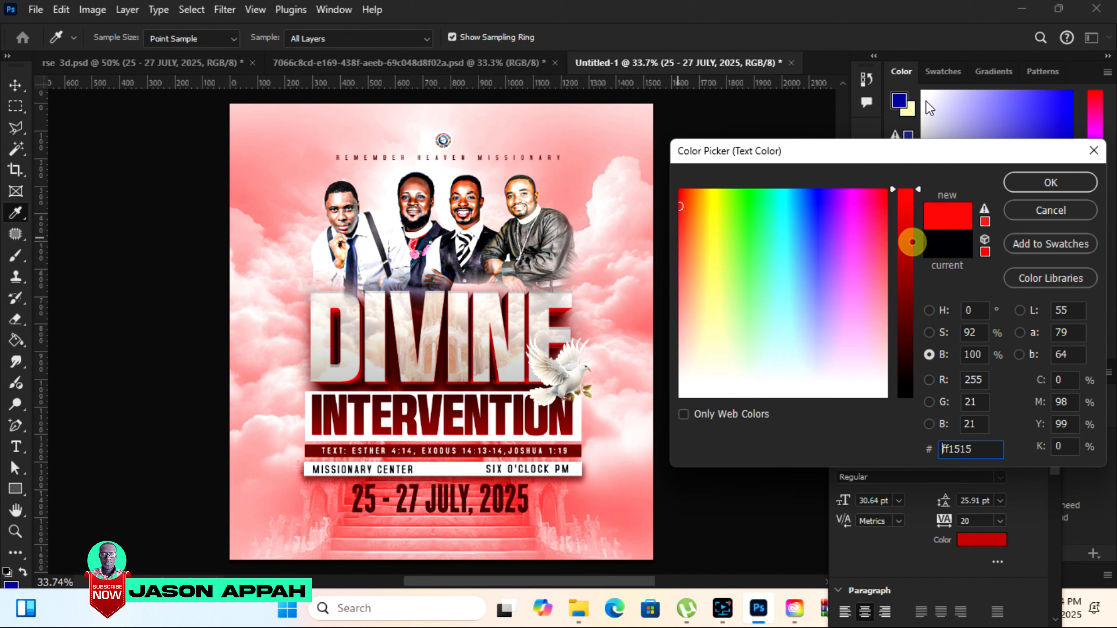
click(769, 393)
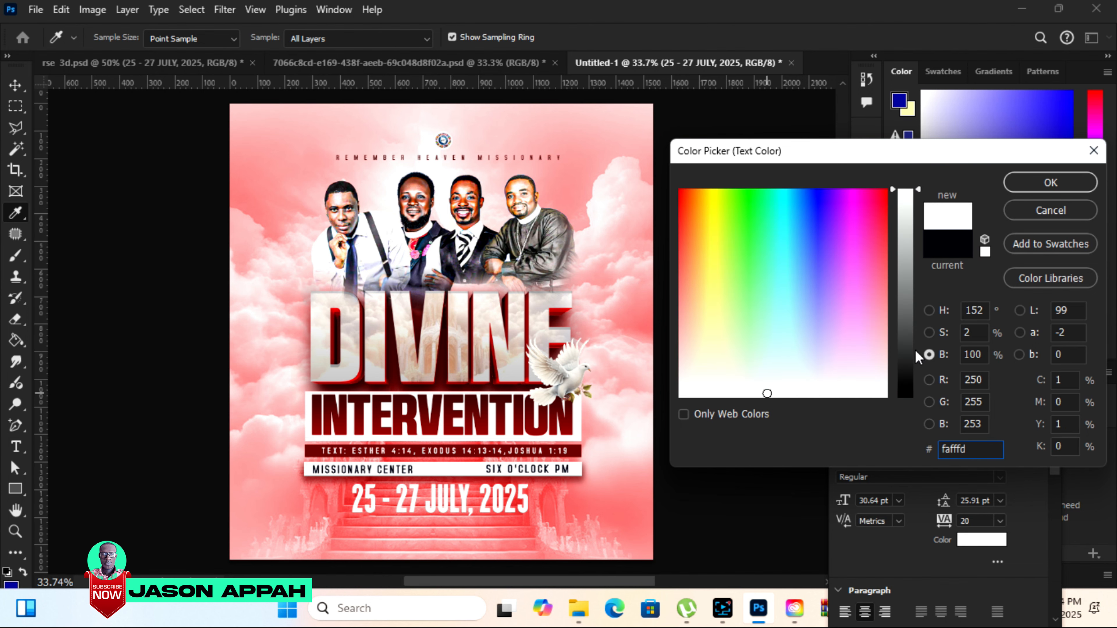
click(1039, 183)
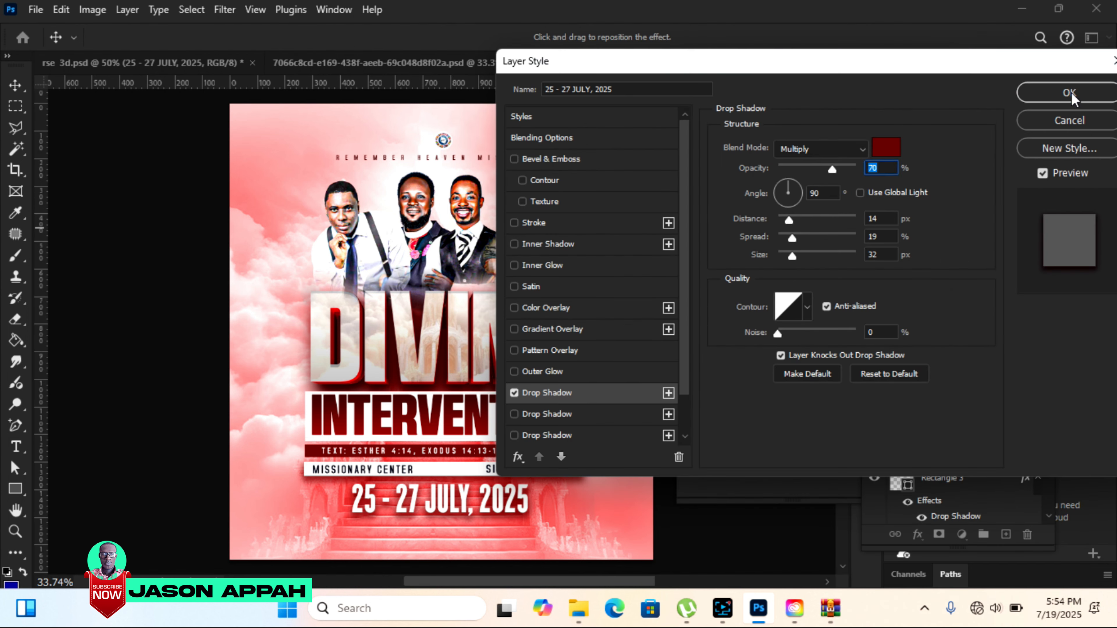
Add a drop shadow to the 25 - 27 JULY, 2025 text and nudge it slightly left and up.
click(1071, 94)
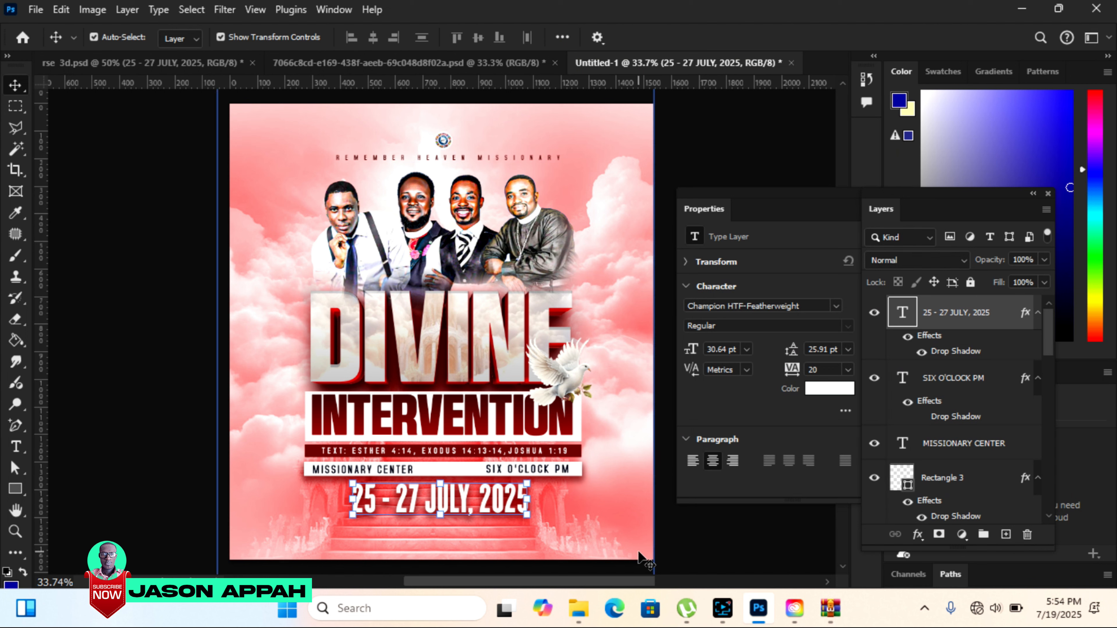
key(Left)
key(Left)
key(Left)
key(Left)
key(Left)
key(Up)
key(Up)
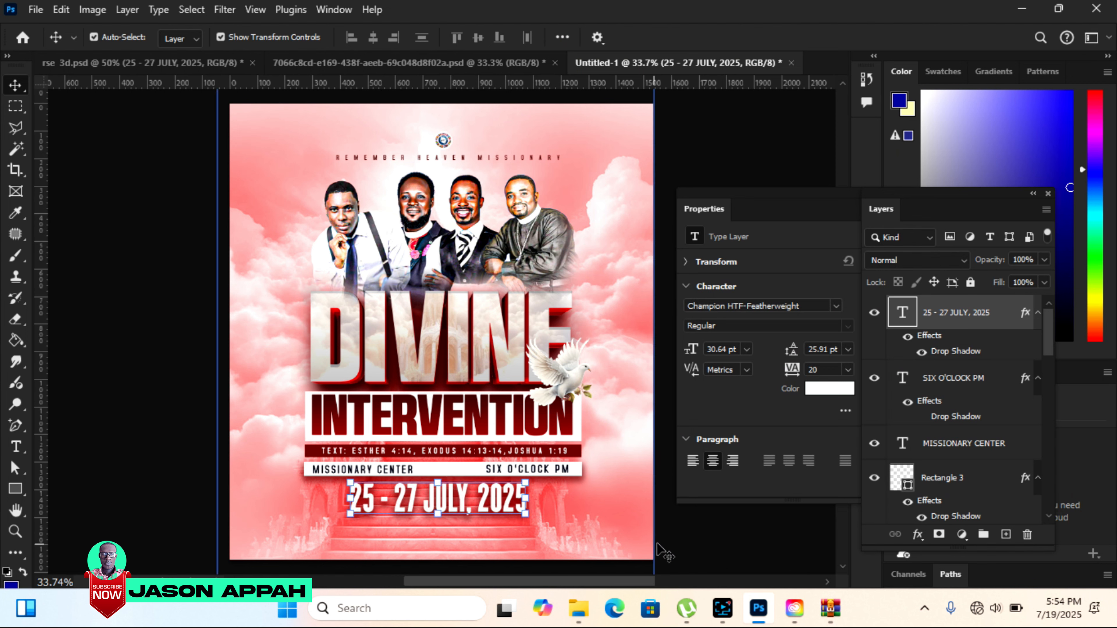
click(693, 539)
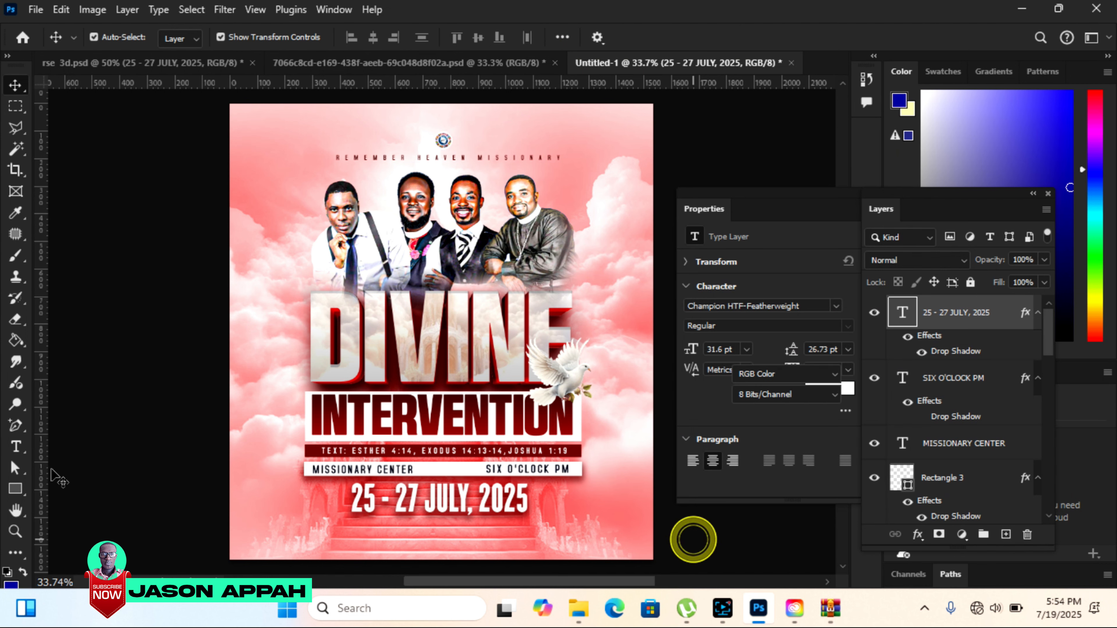
Draw a full-width bar about 1635 × 51 px below the date, fill it dark red and place the ministers' names text on it.
click(15, 489)
drag(225, 526, 676, 539)
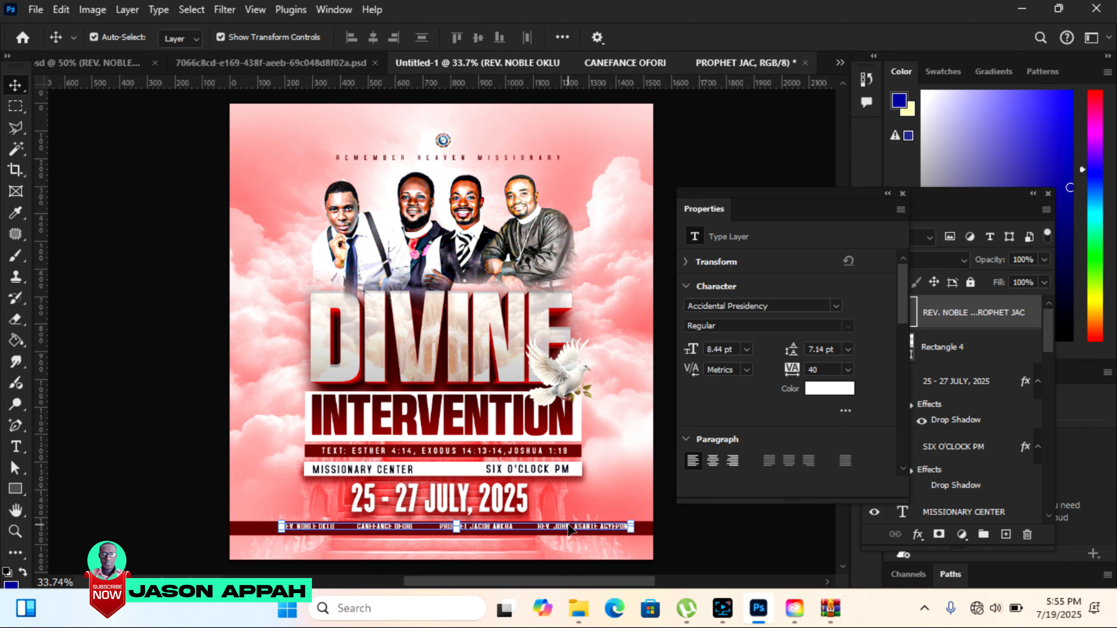
click(570, 530)
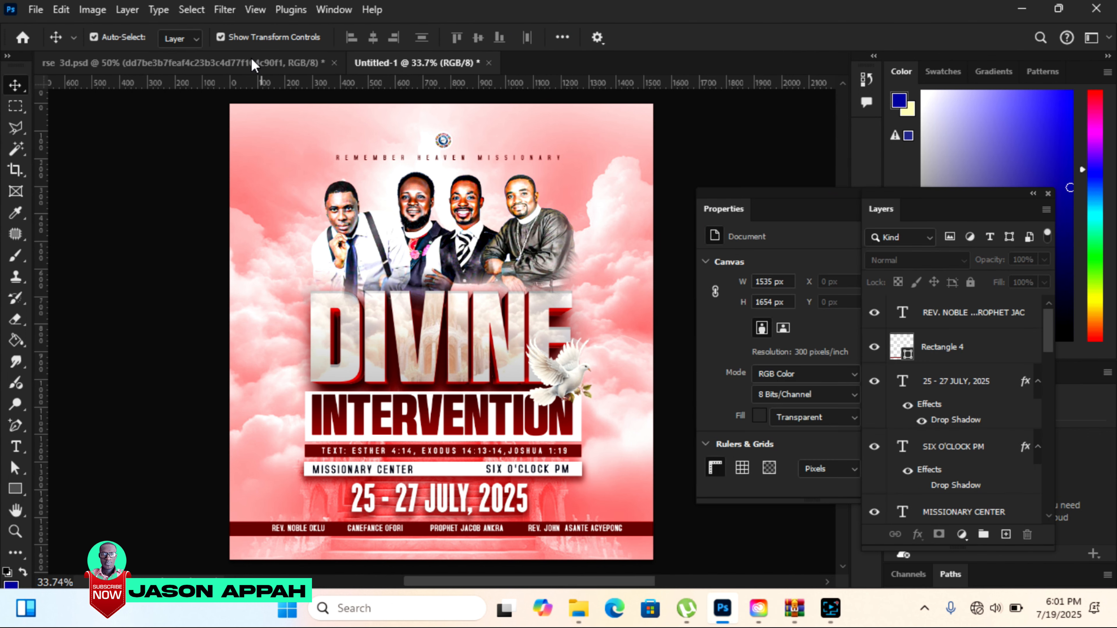
Copy the page-curl image from rse 3d.psd into the flyer's upper-right corner and scale it to about 341 × 341 px.
click(249, 62)
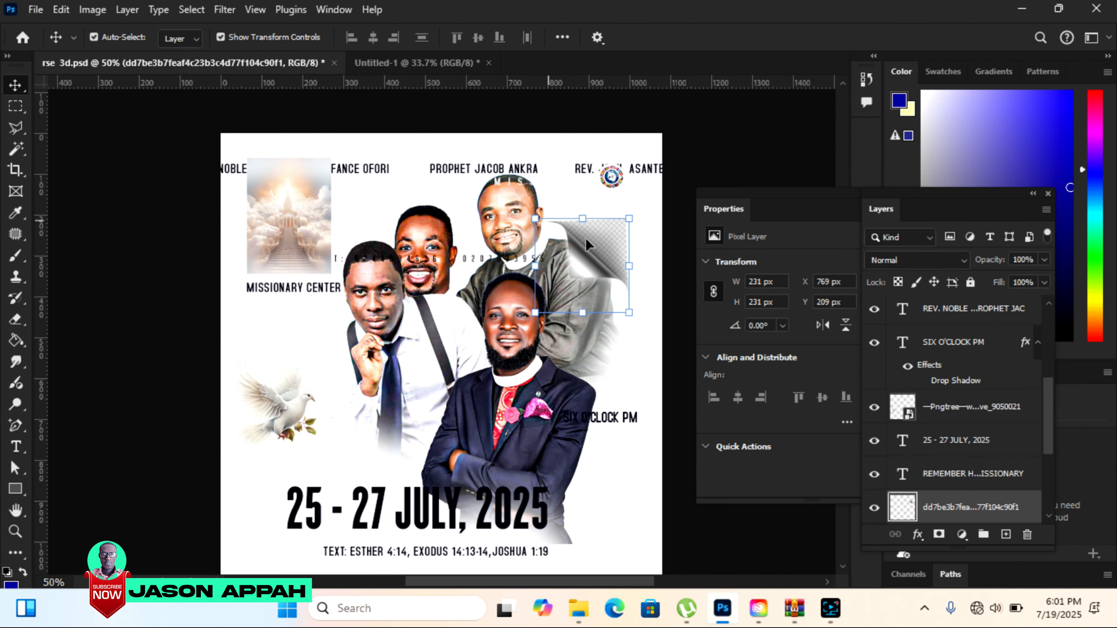
drag(592, 268, 575, 173)
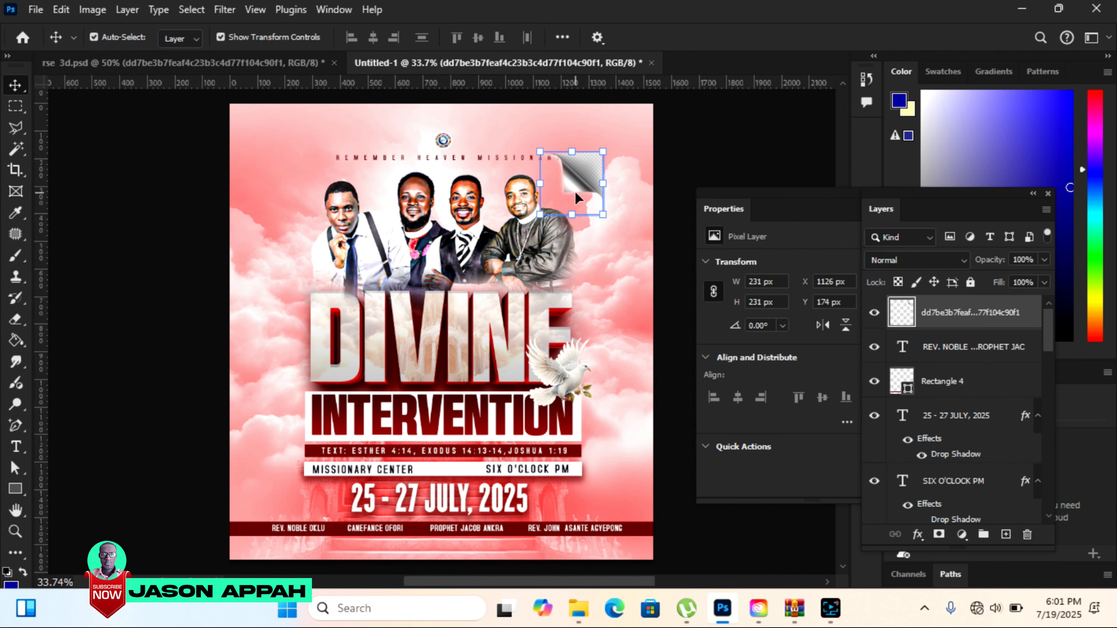
drag(603, 215, 649, 260)
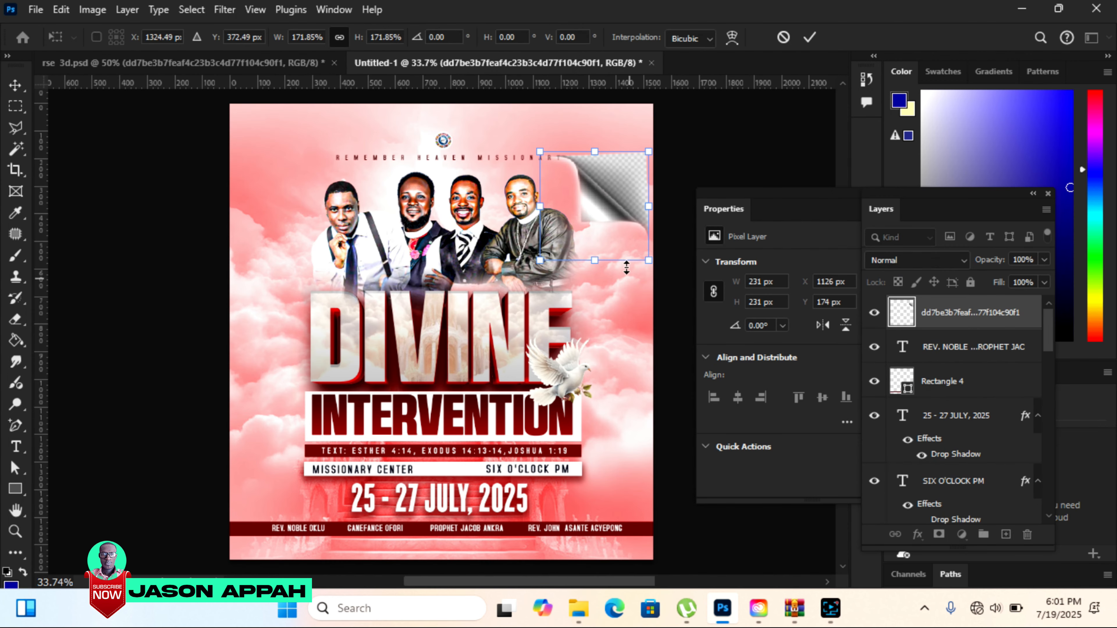
drag(595, 211, 594, 160)
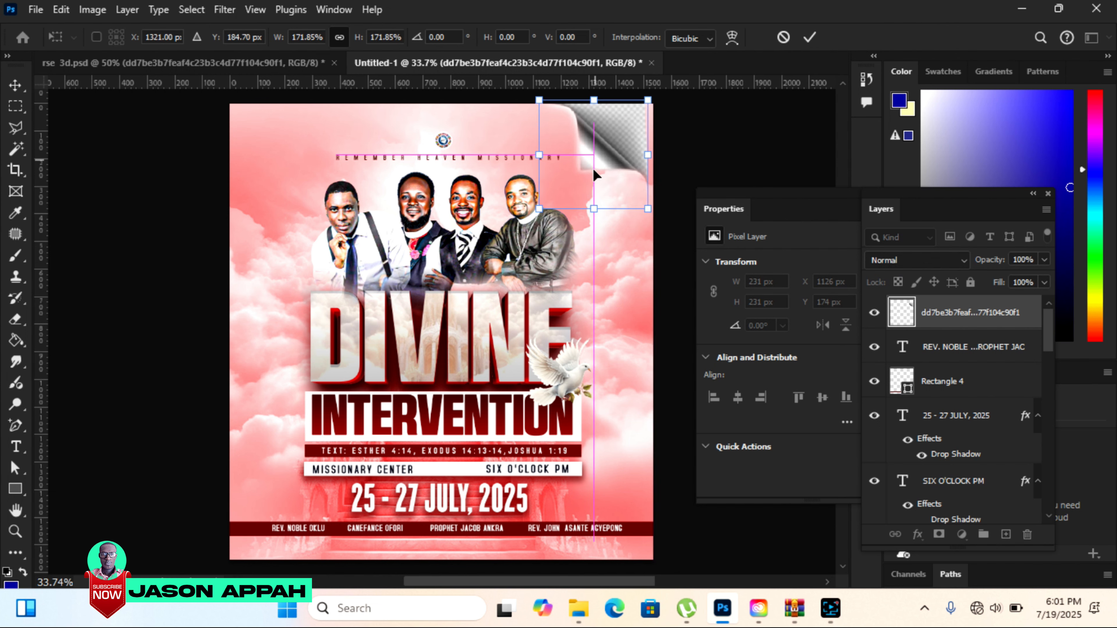
drag(645, 205, 654, 213)
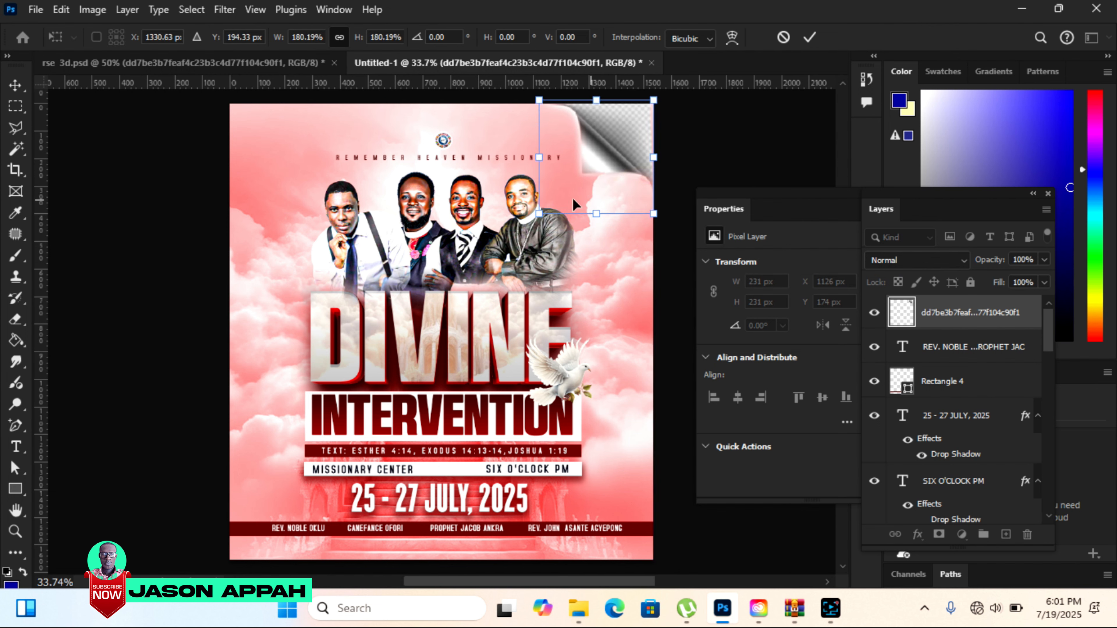
drag(536, 211, 579, 214)
click(809, 37)
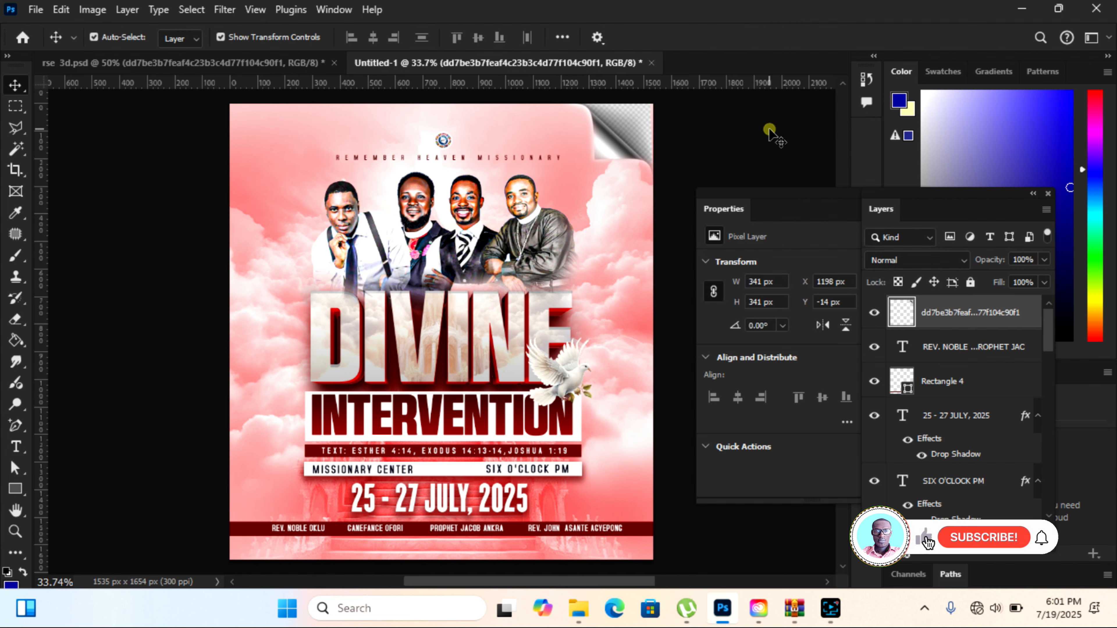
click(645, 210)
click(605, 148)
click(715, 143)
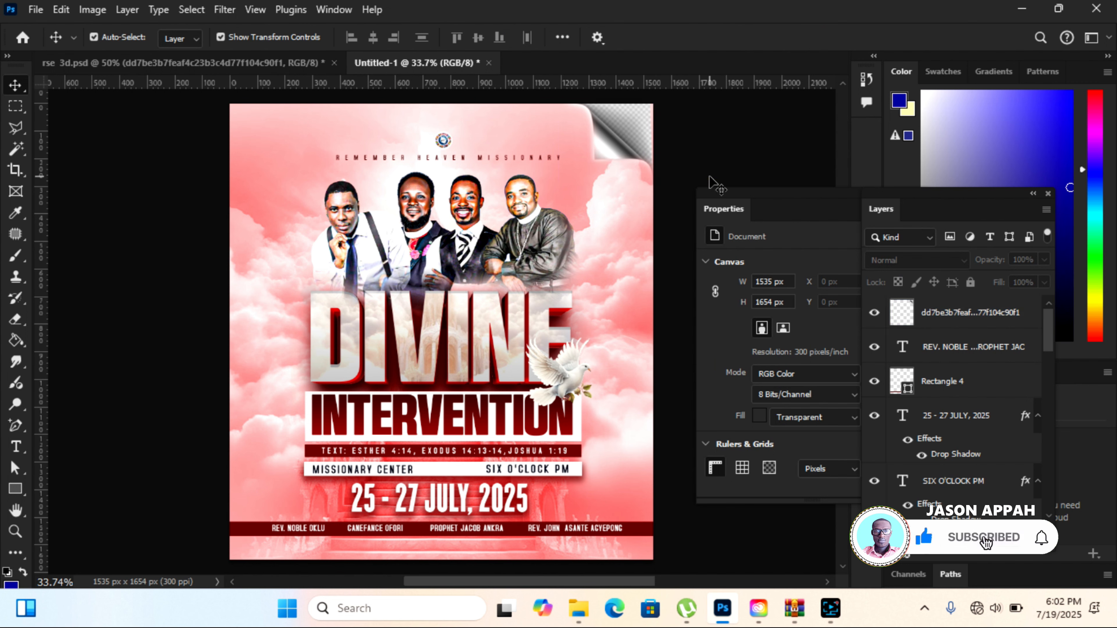